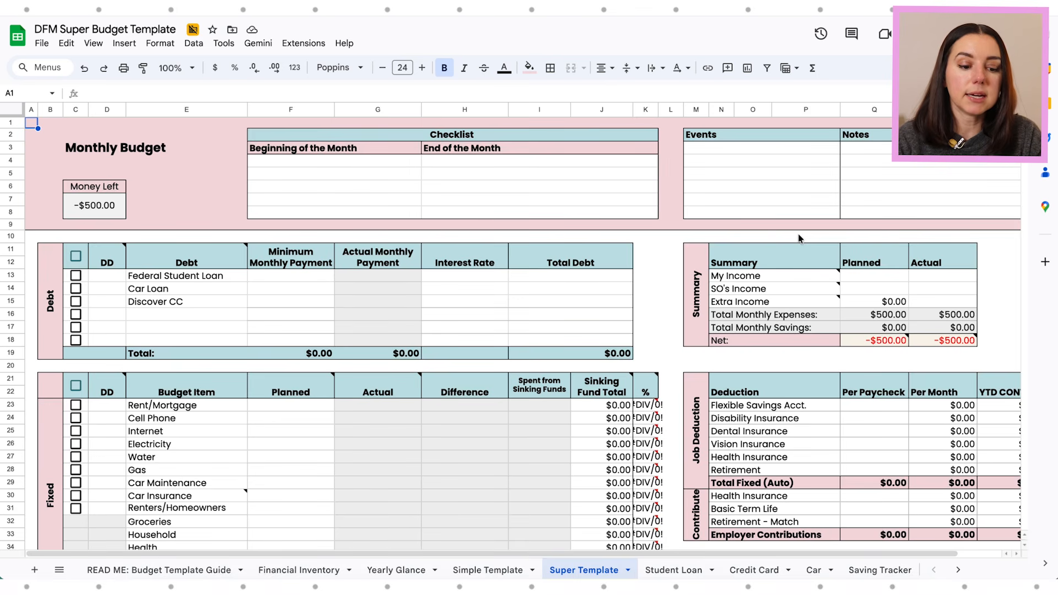
Step: Enter planned income of $5,000 for My Income and $3,000 for SO's Income in the Summary table
scroll(800, 238, right, 1)
click(826, 277)
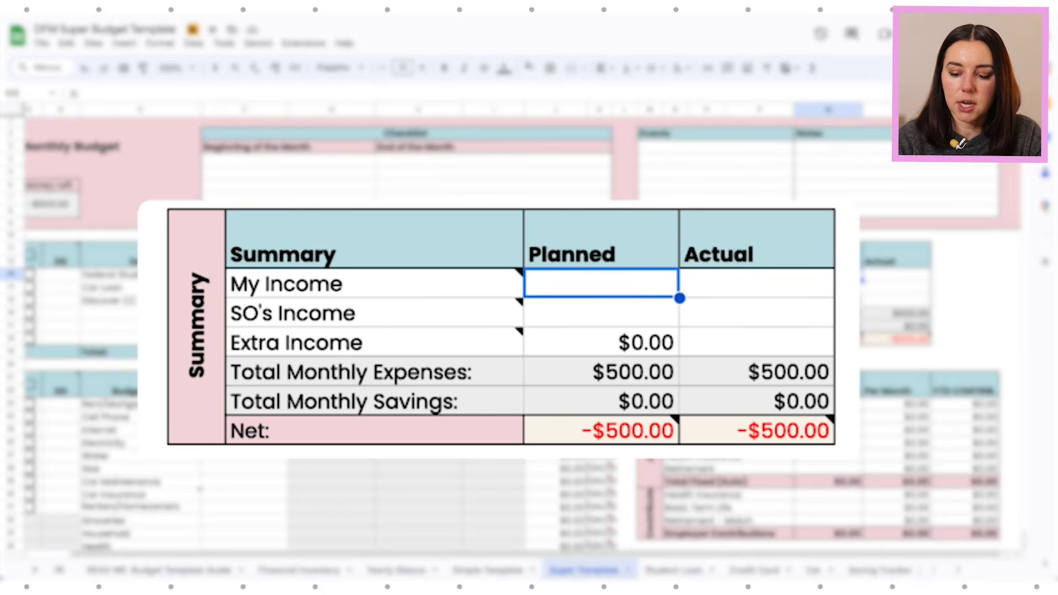
text(=5000)
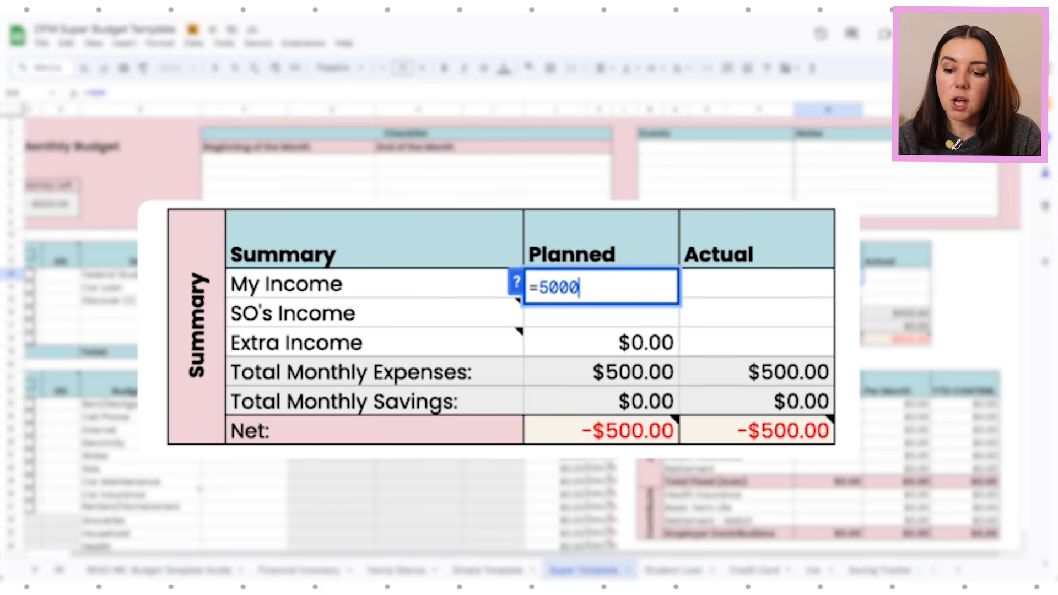
key(Return)
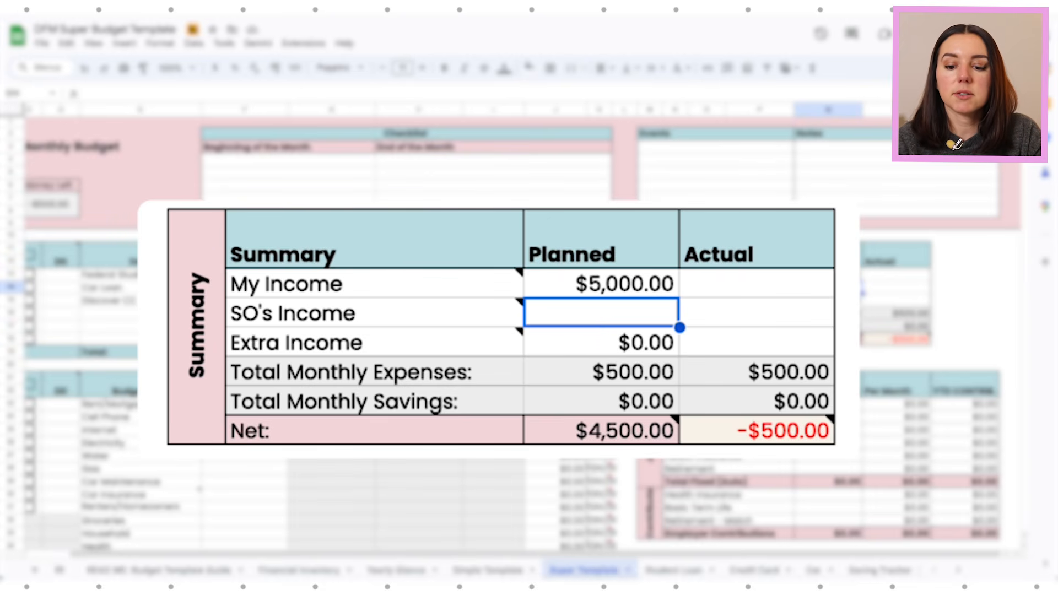
double_click(530, 317)
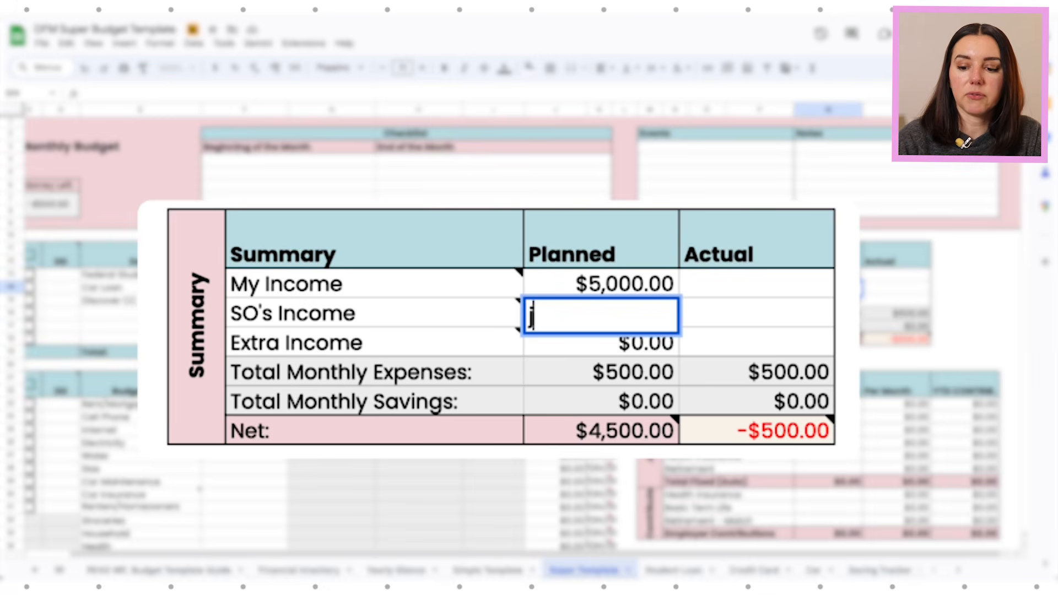
text(3000)
key(Return)
key(Up)
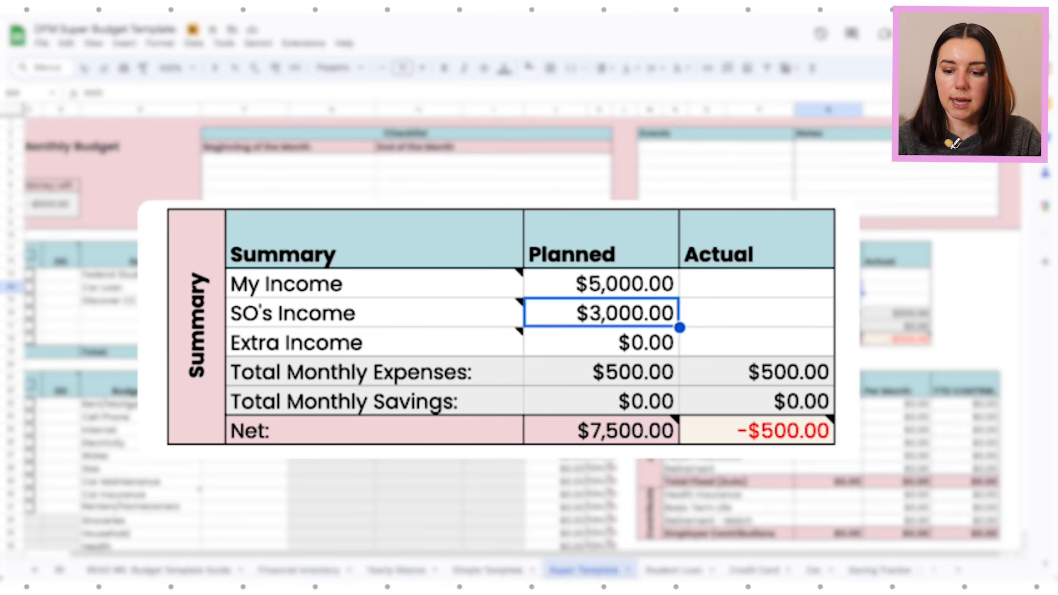
click(604, 343)
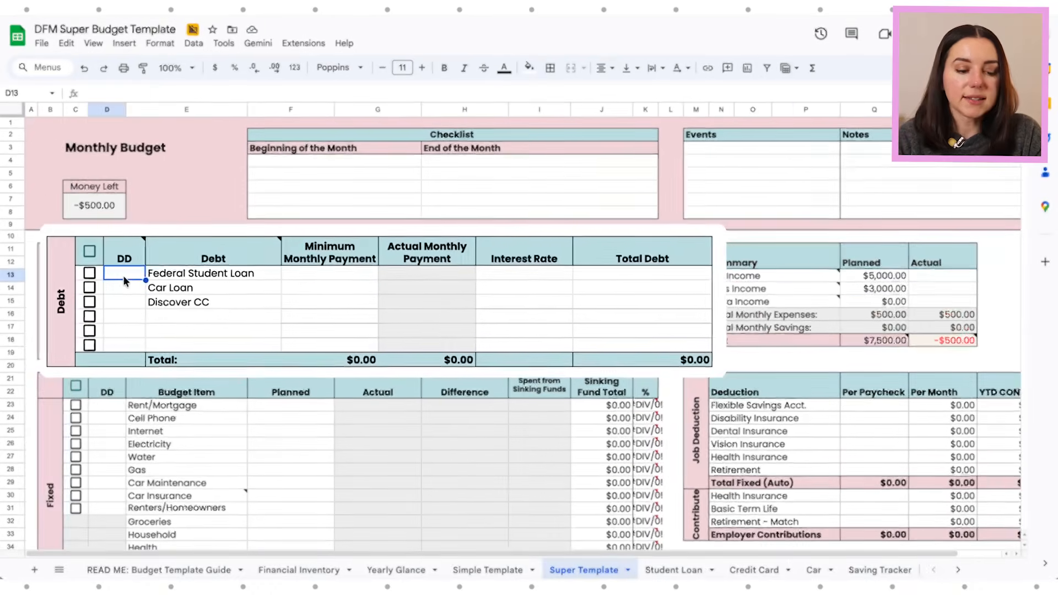
Step: Add Chase CC as a debt in the Debt table, below Discover CC
click(270, 266)
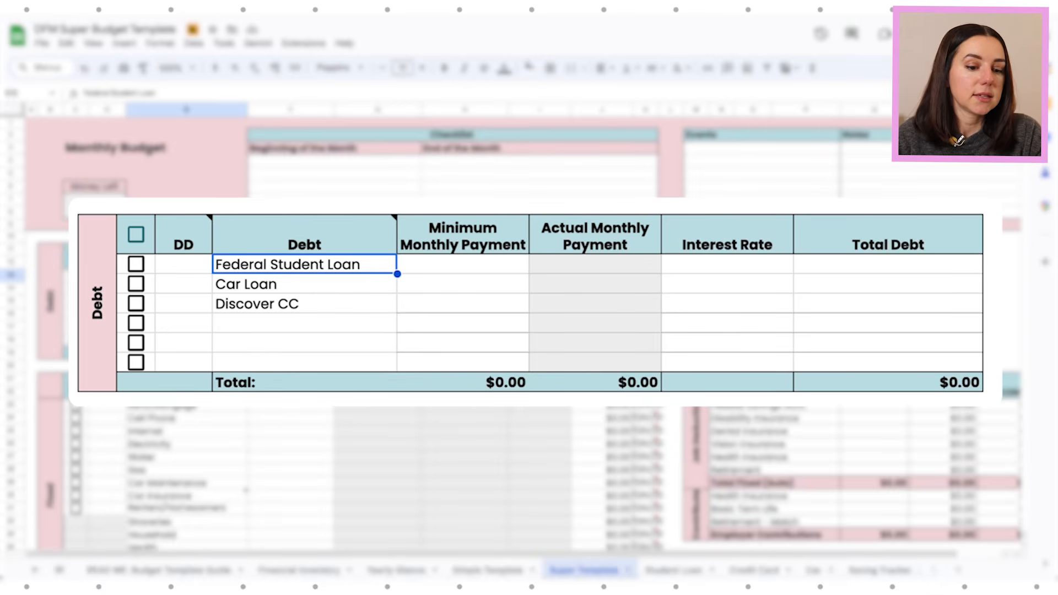
key(Down)
key(Down)
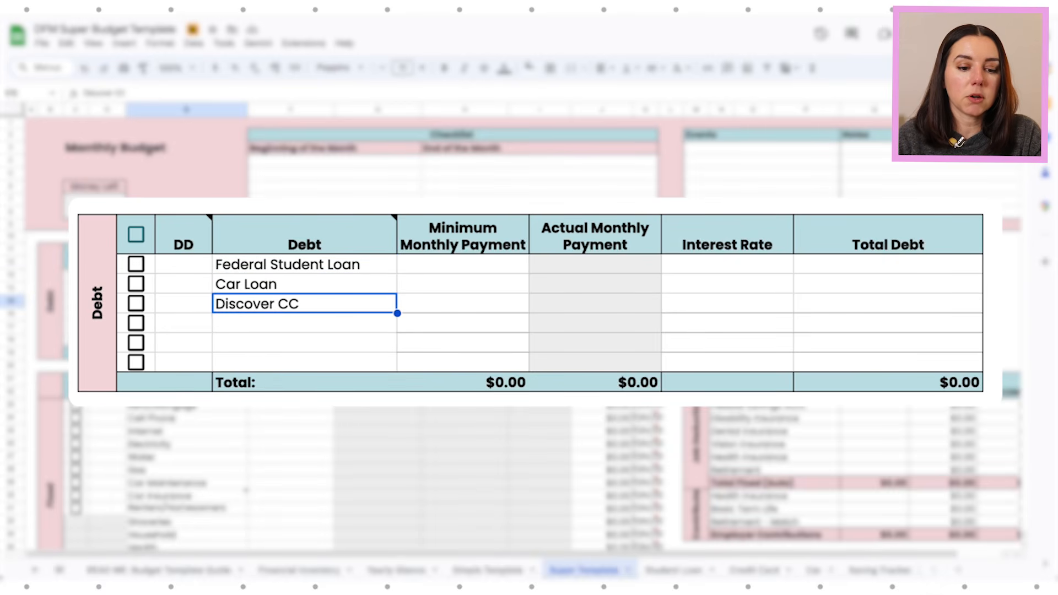
key(Down)
text(C)
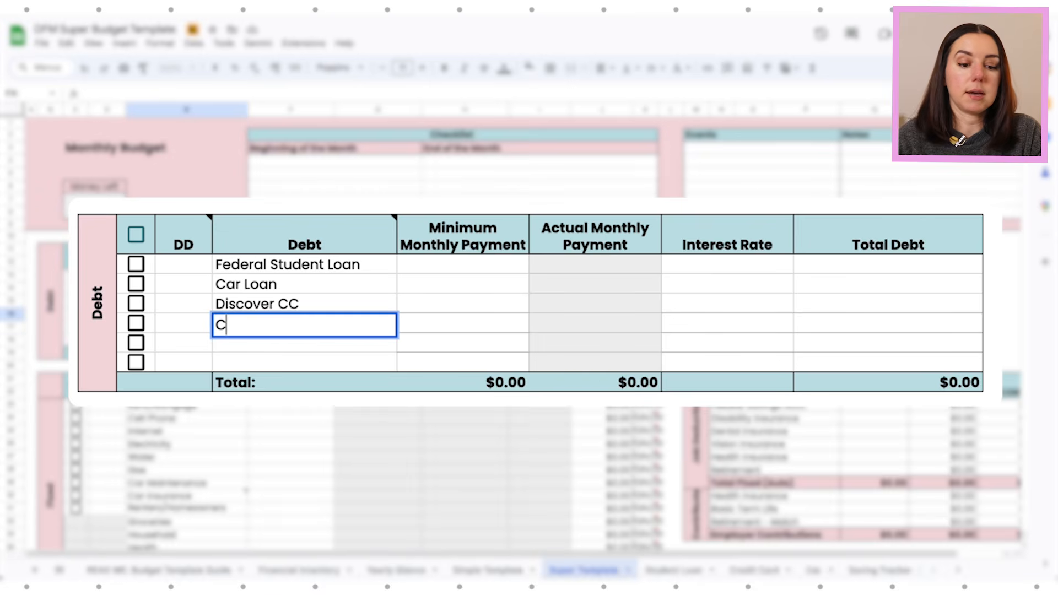
text(hase CC)
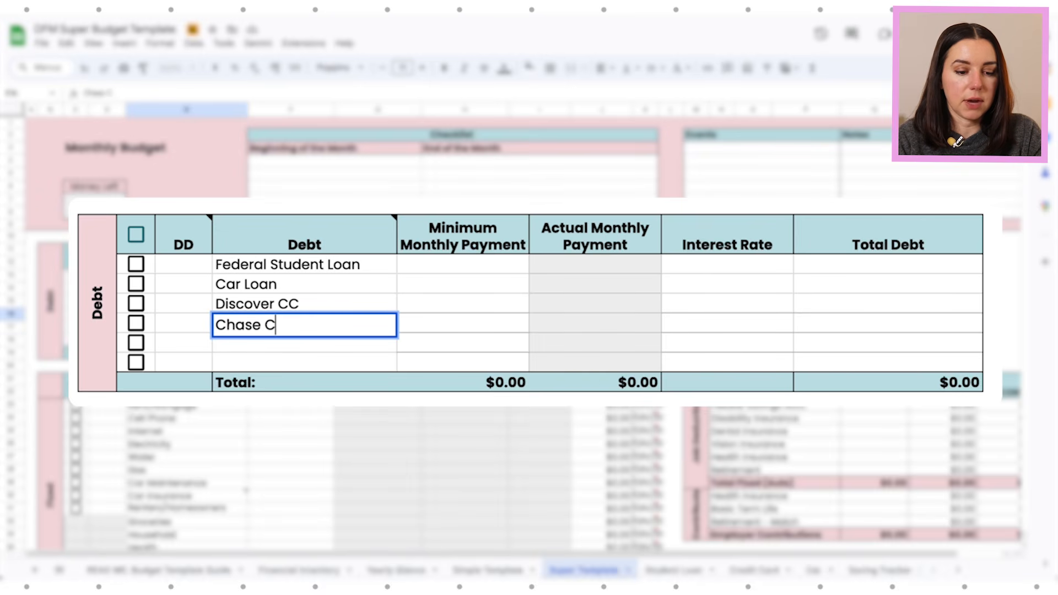
key(Return)
Step: Enter minimum monthly payments of $234 for the Federal Student Loan and $357 for the Car Loan
key(Up)
key(Up)
key(Up)
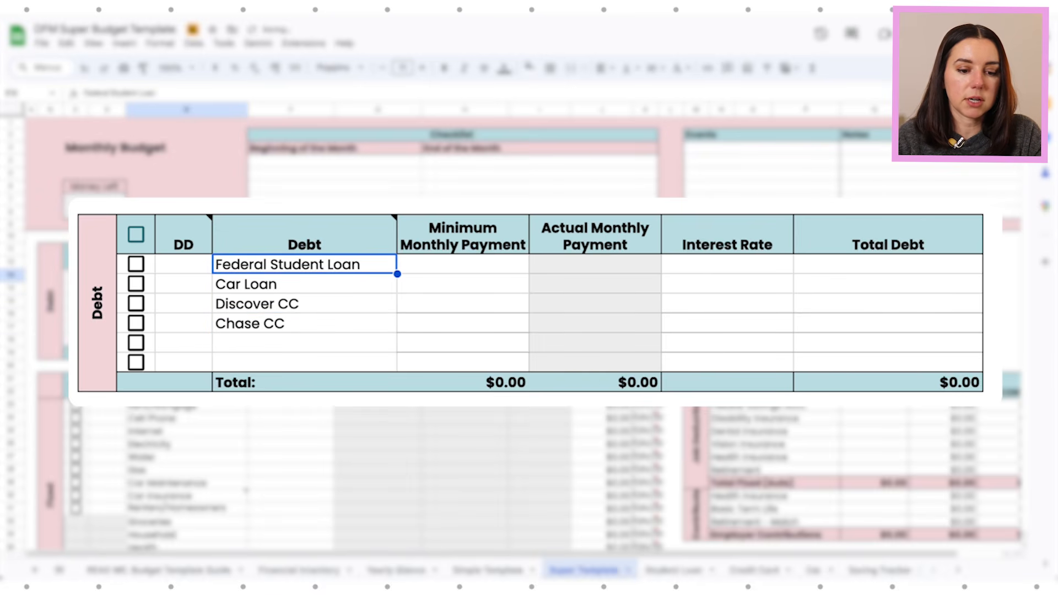
key(Right)
text(1)
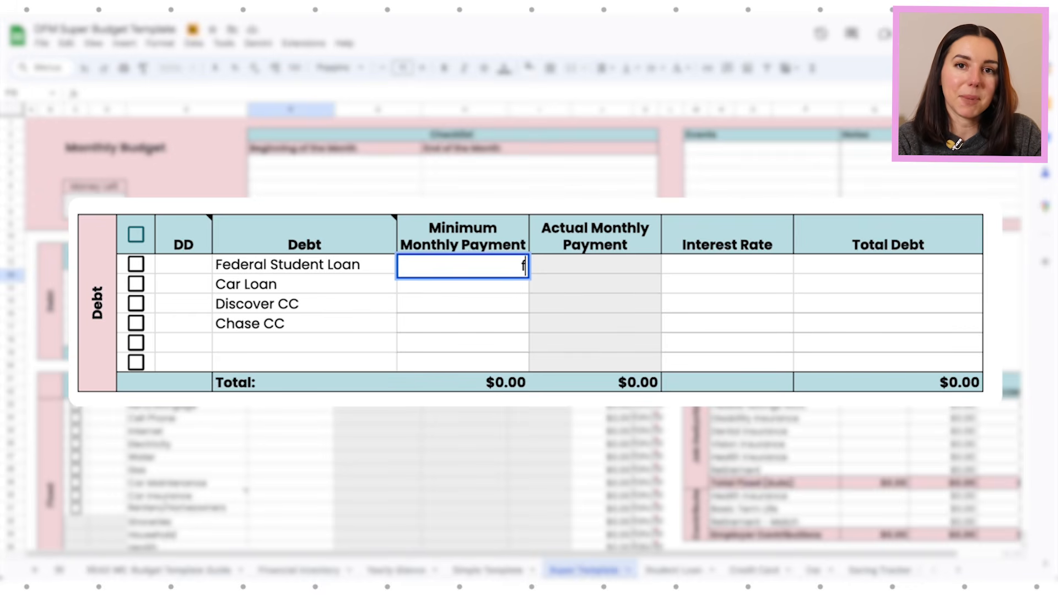
key(BackSpace)
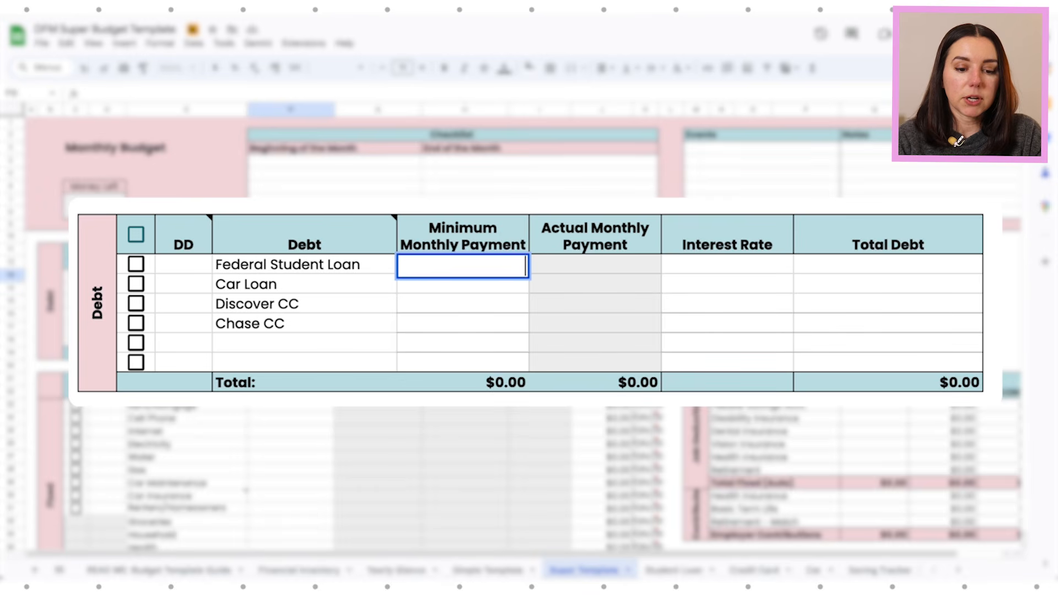
text(234)
key(Return)
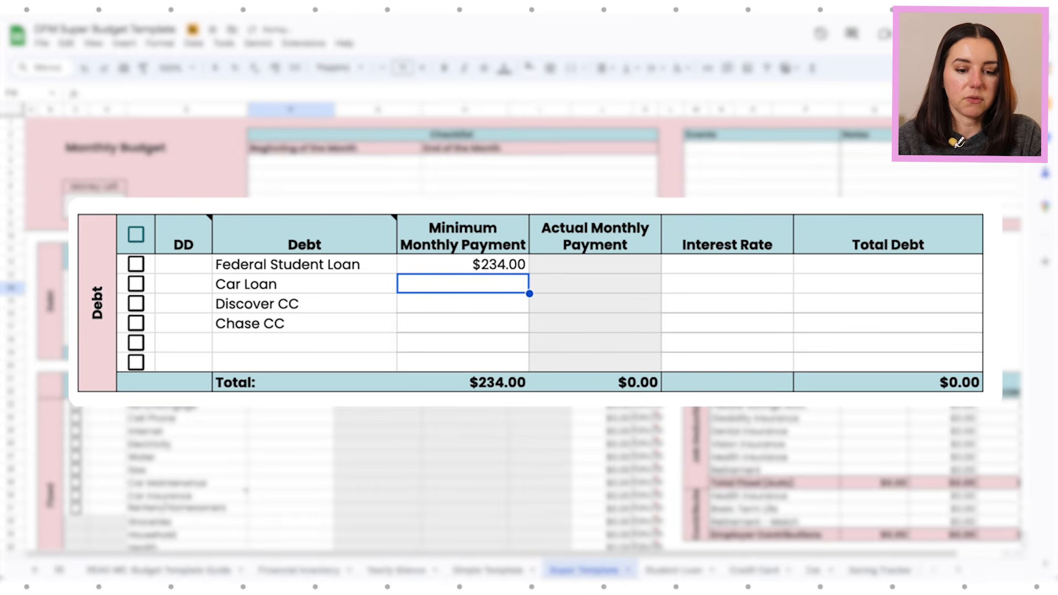
text(357)
key(Return)
Step: Enter minimum monthly payments of $45 for Discover CC and $97 for Chase CC
text(4)
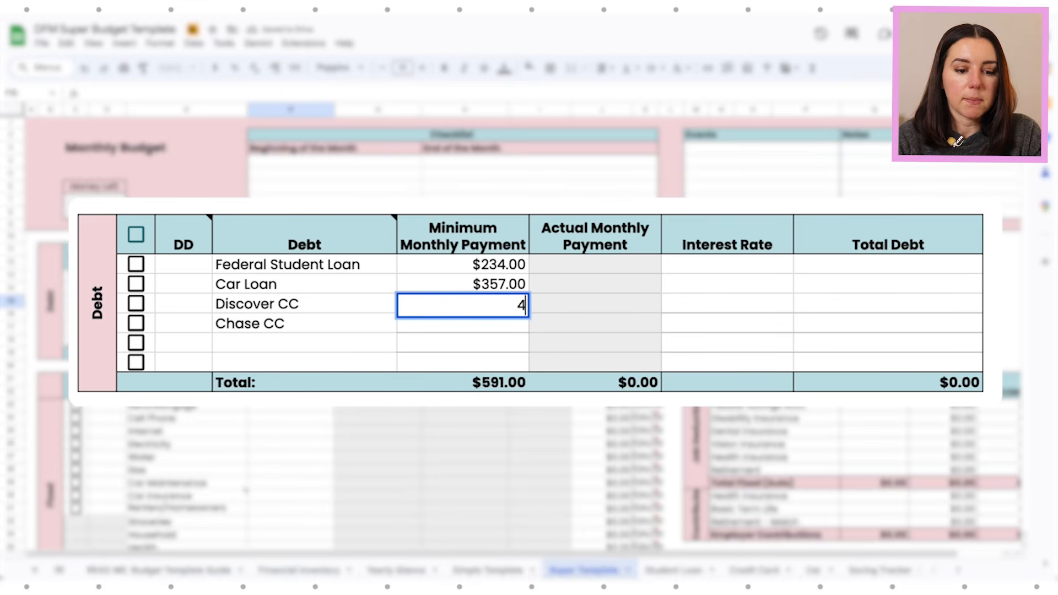
text(5)
key(Return)
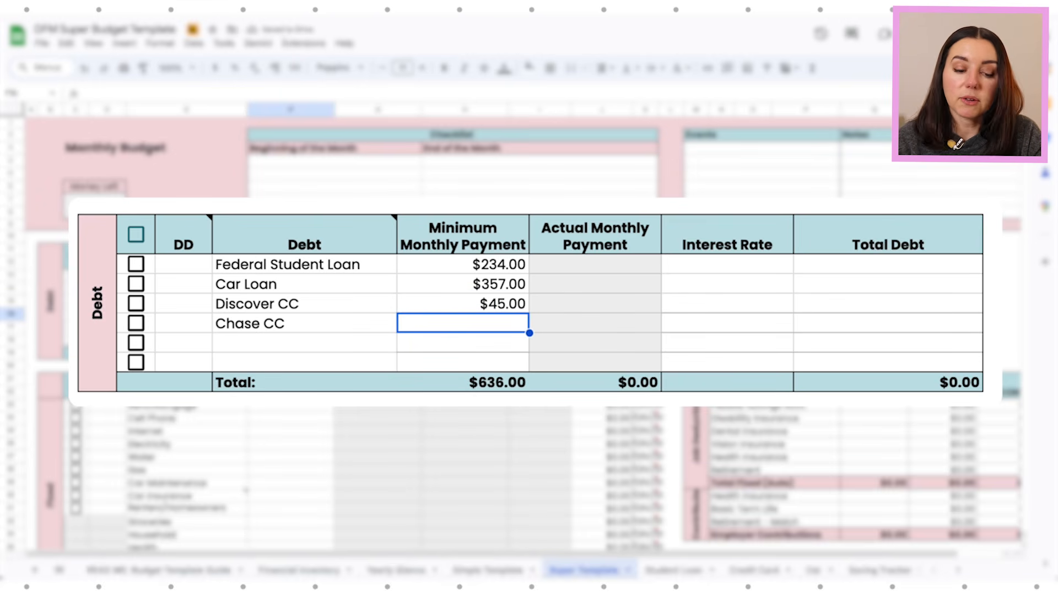
text(97)
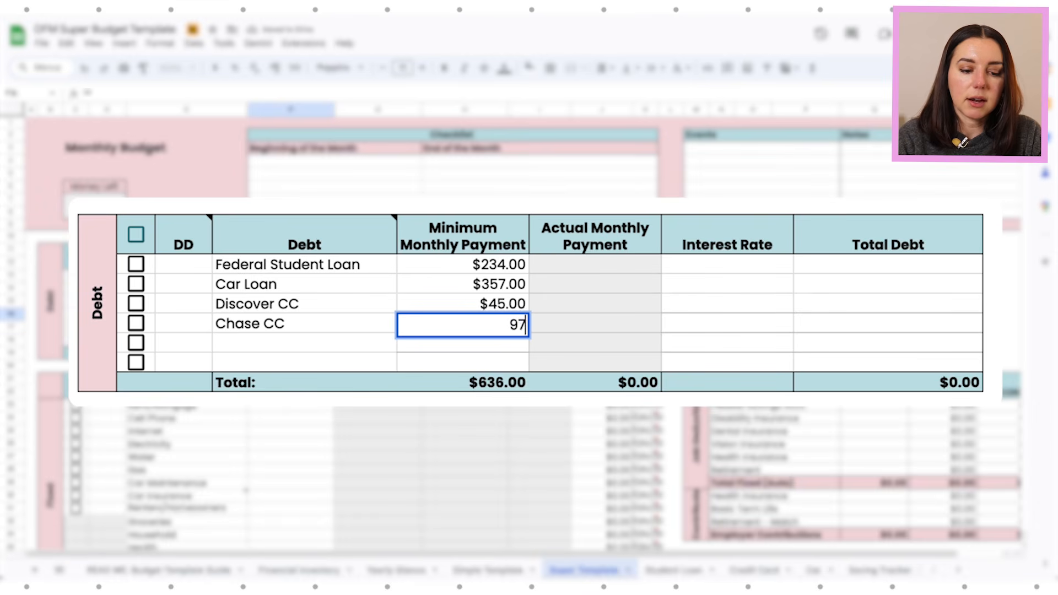
key(Return)
Step: Enter interest rates of 5% for the Federal Student Loan and 7% for the Car Loan
key(Up)
key(Up)
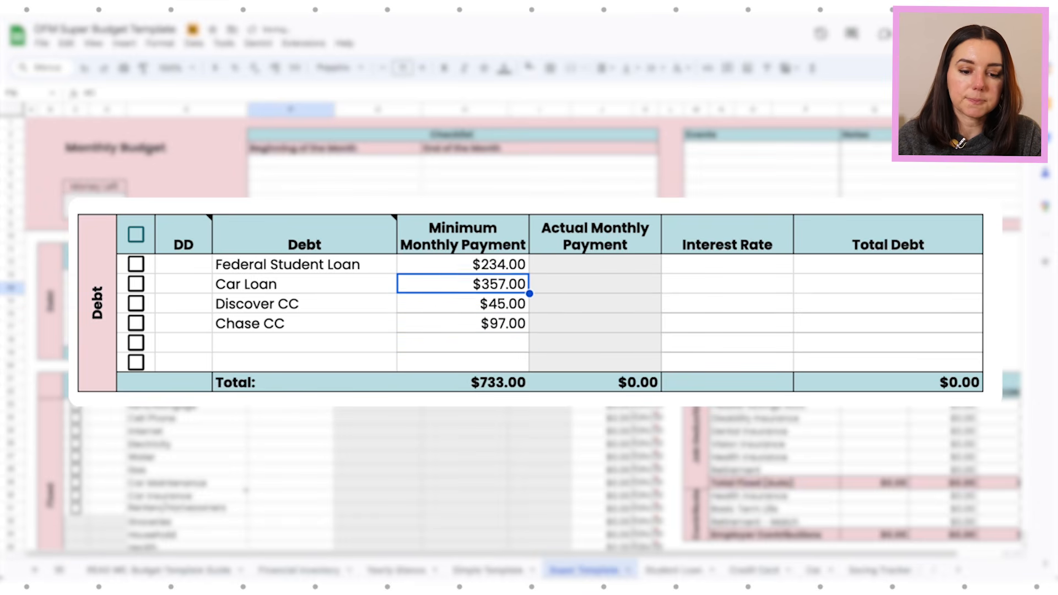
click(595, 264)
key(Right)
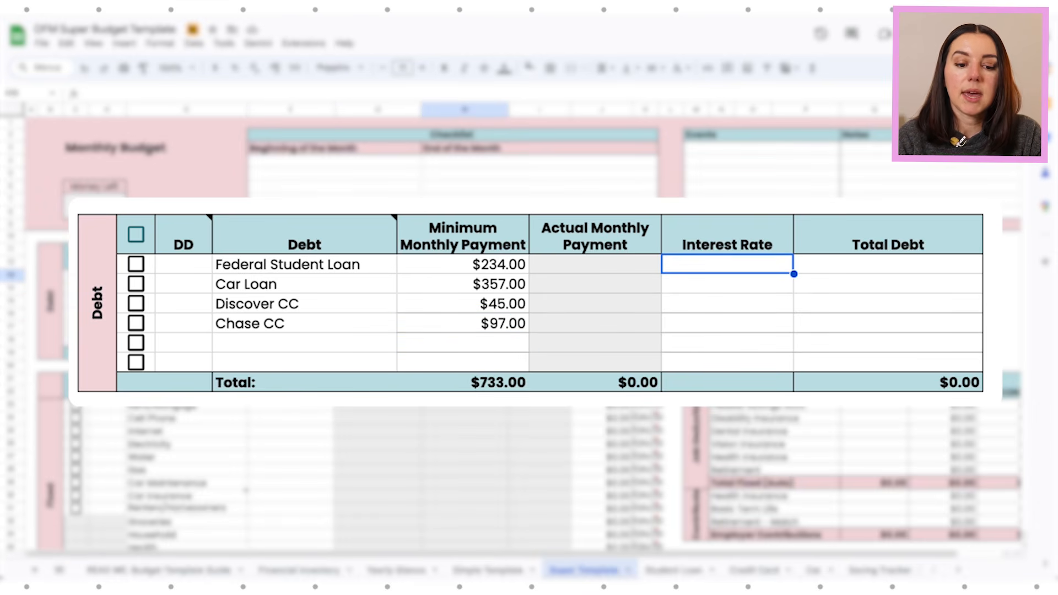
text(5)
key(Return)
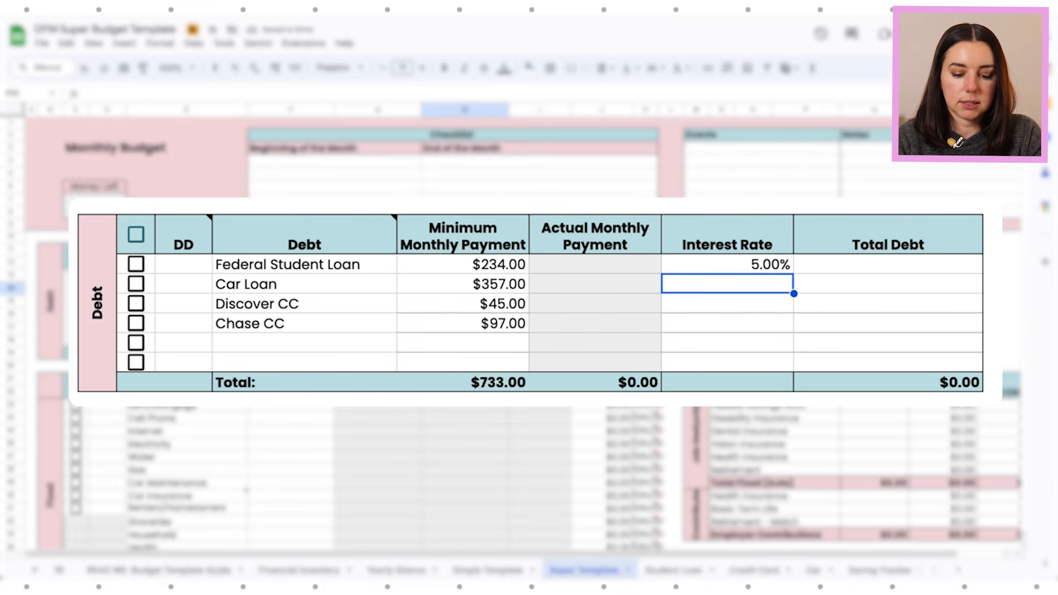
text(7)
key(Return)
Step: Enter interest rates of 24.99% for Discover CC and 27.99% for Chase CC as percentages
text(2)
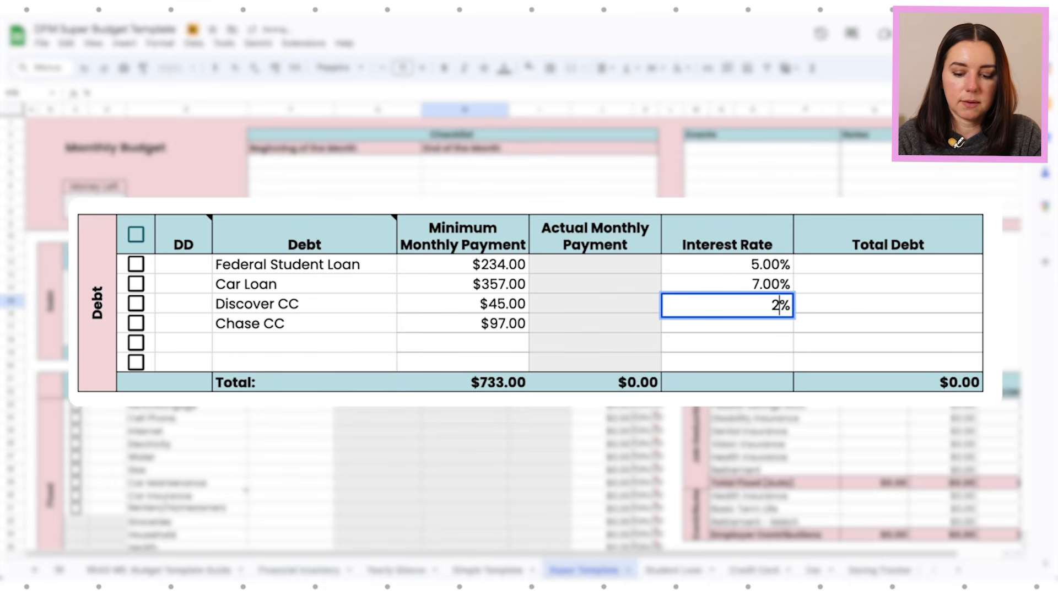
text(4.99)
key(Return)
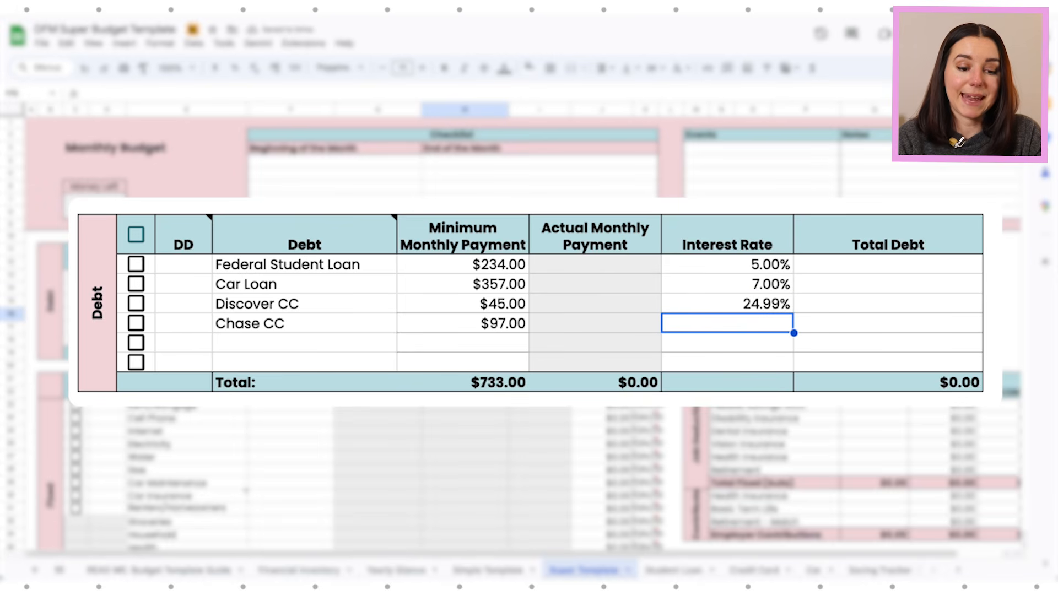
text(27.99)
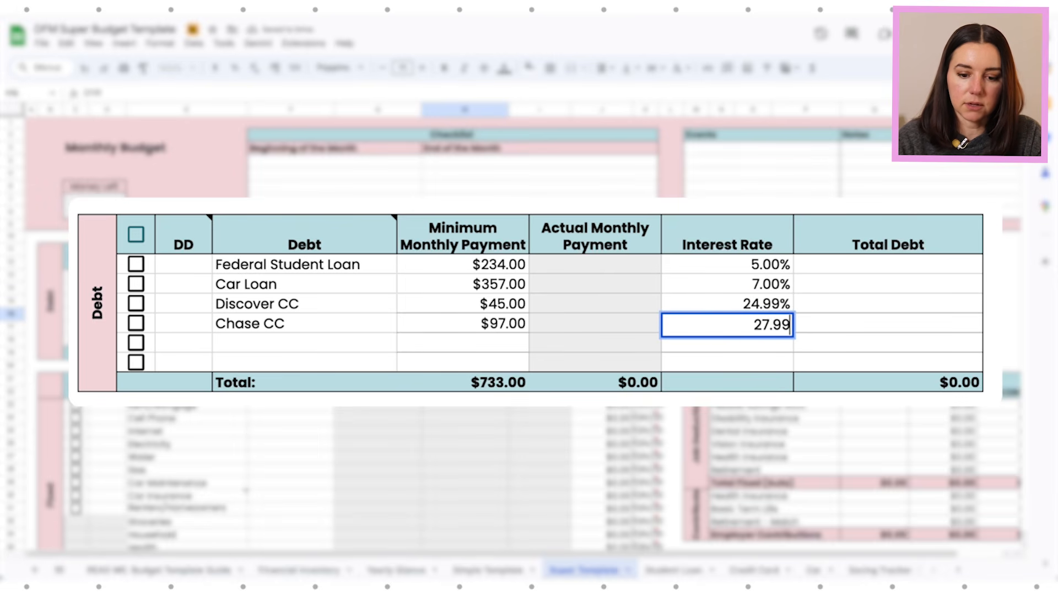
key(Return)
click(726, 323)
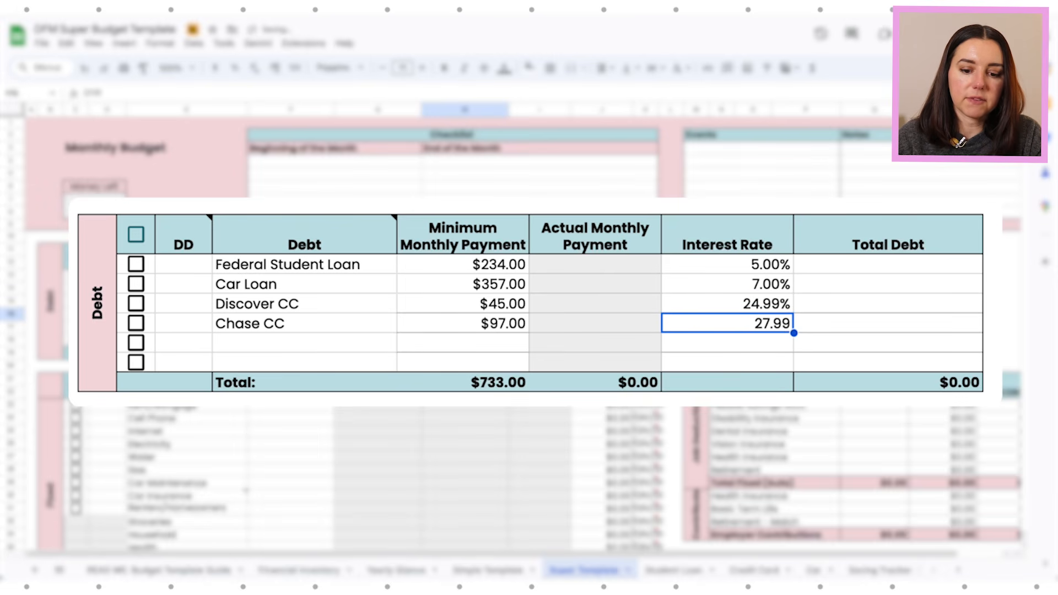
click(235, 68)
key(ctrl+z)
Step: Enter total debt of $34,000 for the Federal Student Loan, $25,000 for the Car Loan, $3,400 for Discover CC and $7,800 for Chase CC
key(Up)
key(Up)
key(Up)
key(Right)
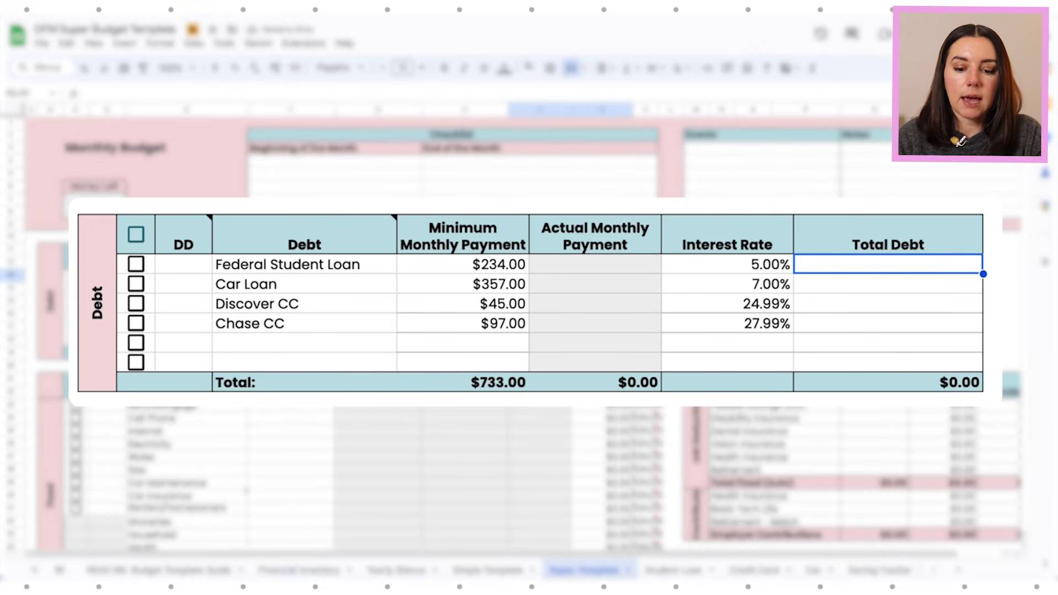
text(3)
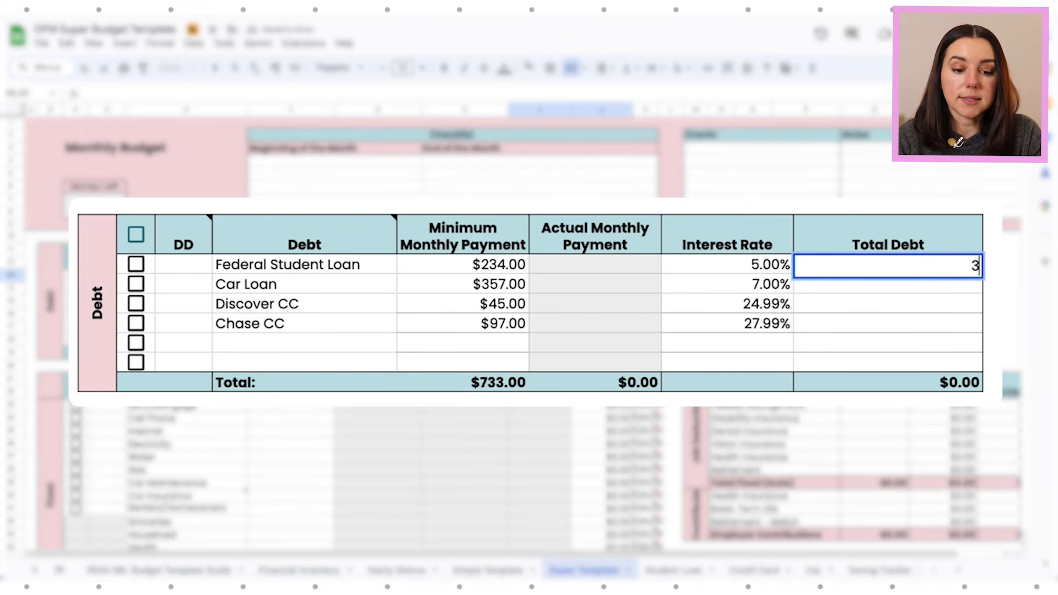
text(4)
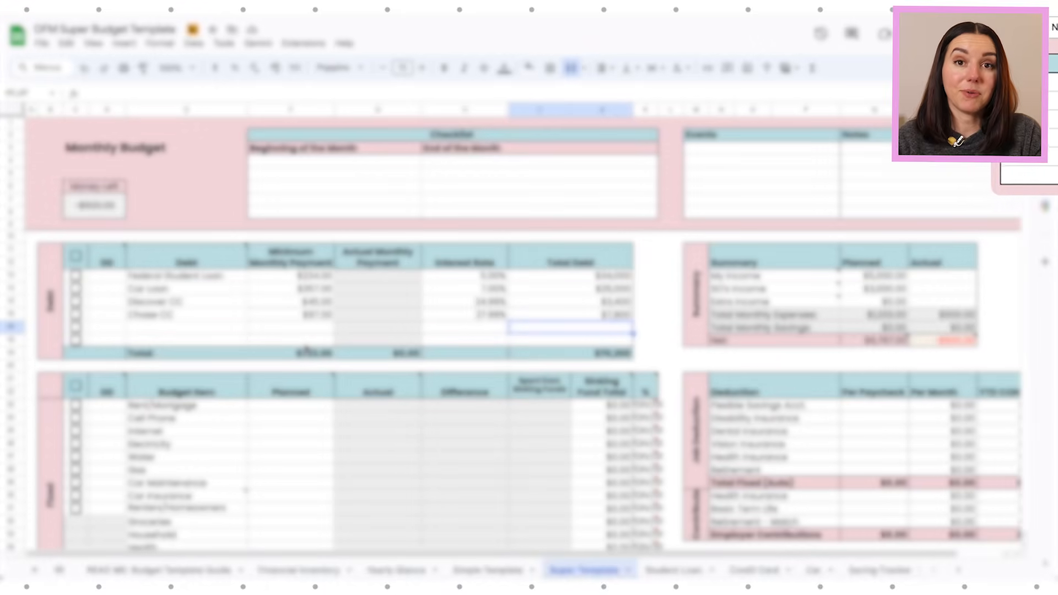
Step: Review the debt table and check the combined planned amount of My Income and SO's Income
drag(393, 277, 390, 346)
click(315, 330)
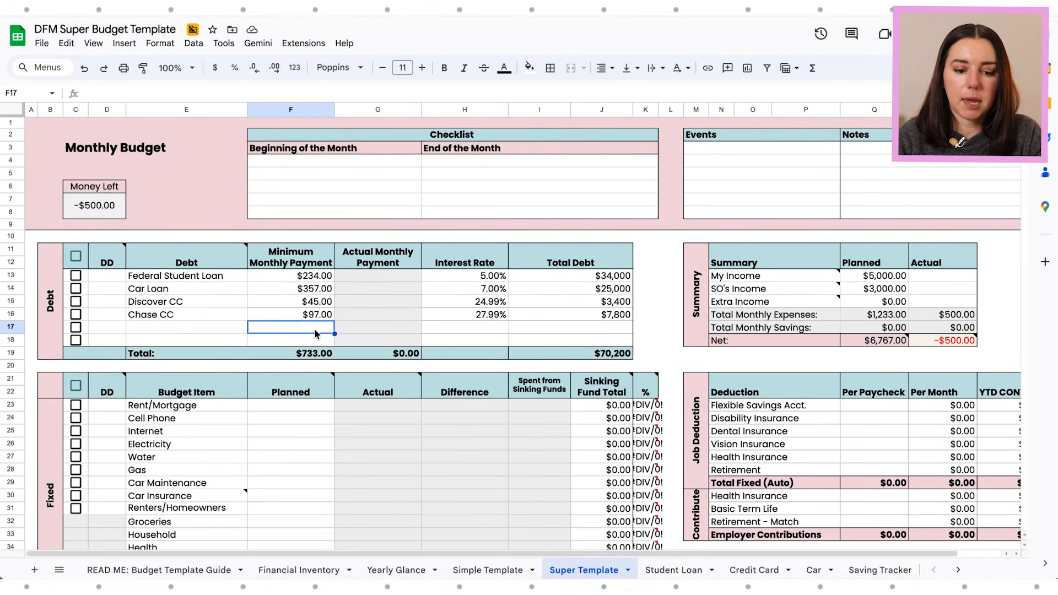
scroll(315, 330, down, 2)
scroll(315, 330, down, 3)
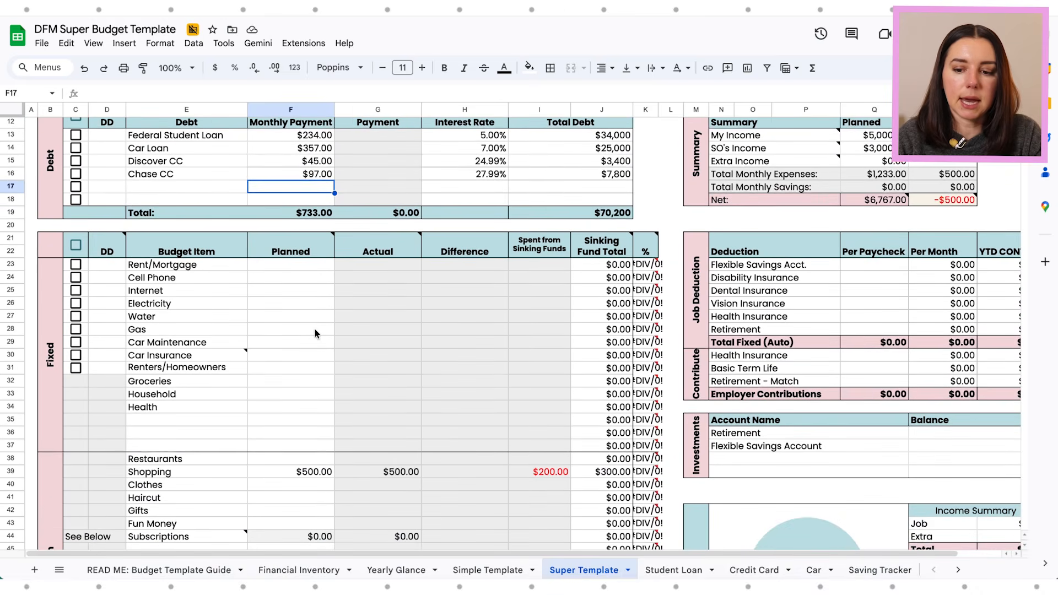
click(860, 138)
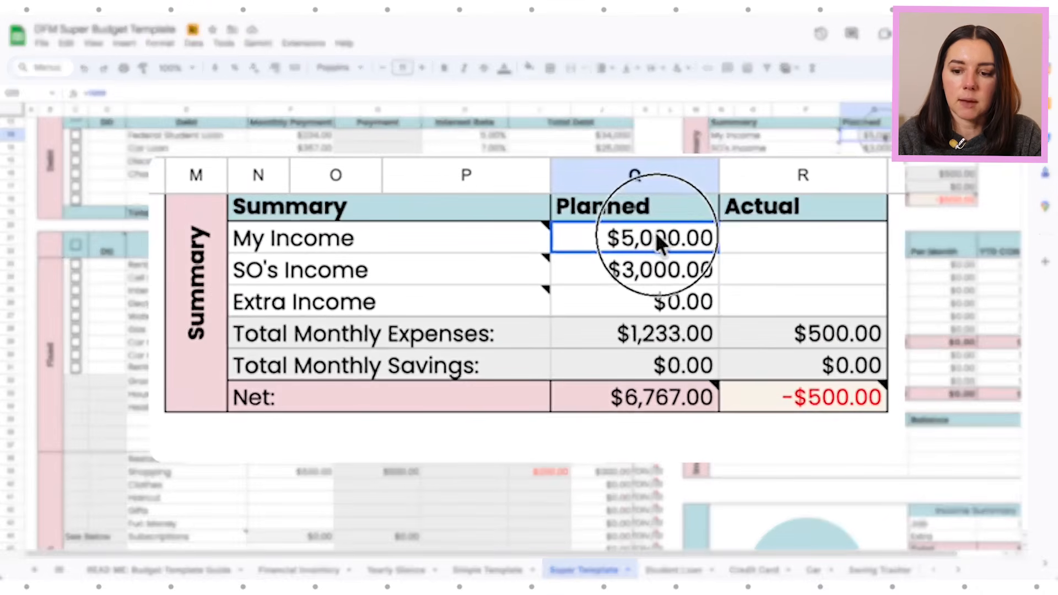
drag(658, 242, 664, 270)
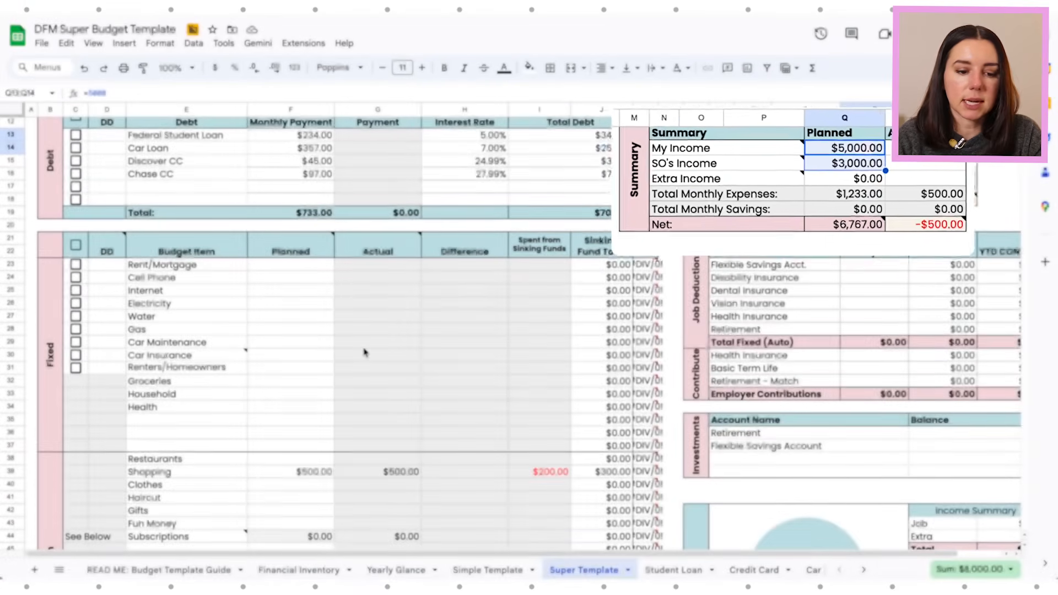
Step: Enter planned amounts of $1,200 for Rent/Mortgage and $45 for Cell Phone in the Fixed section
click(281, 264)
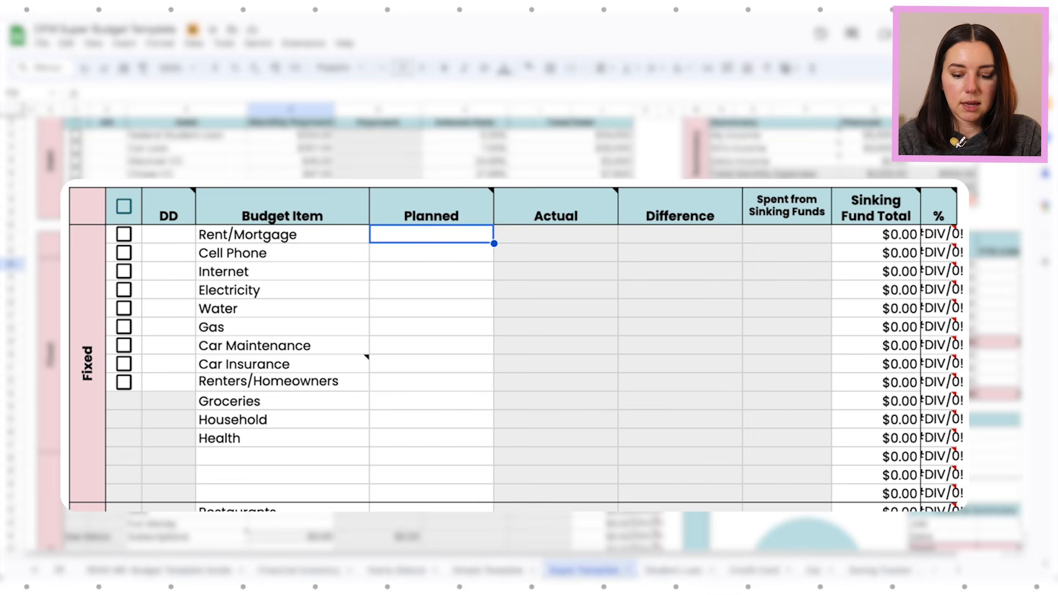
text(1200)
key(Return)
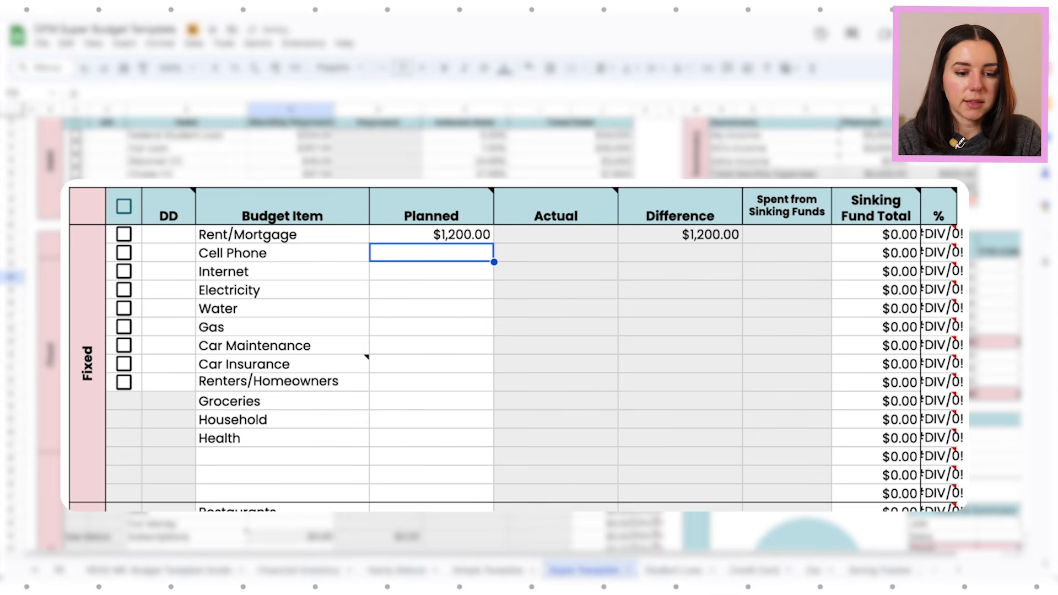
text(45)
key(Return)
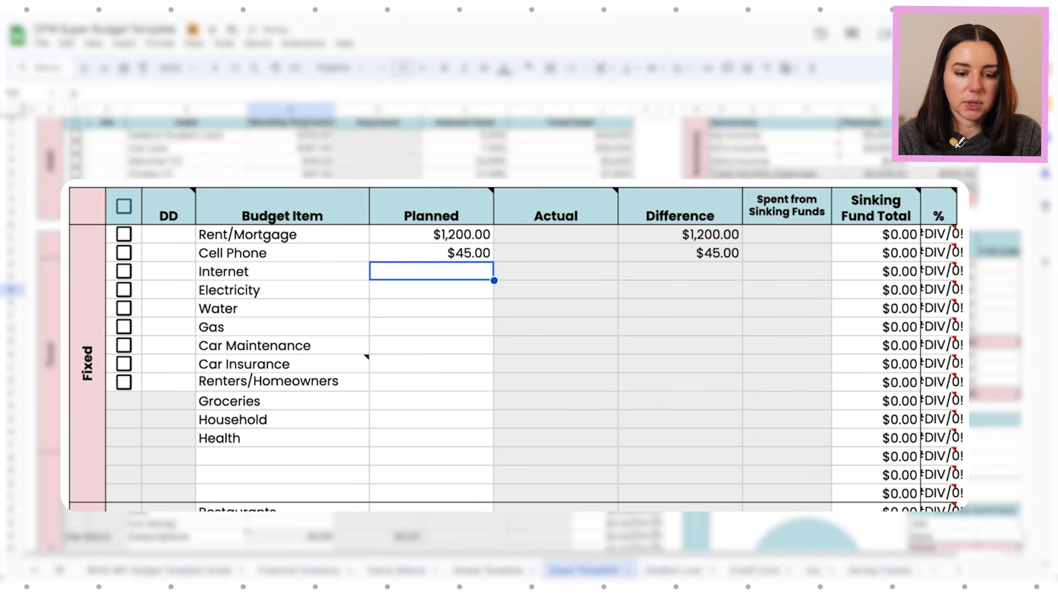
Step: Enter planned amounts of $70 for Internet, $125 for Electricity and $55 for Water in the Fixed section
text(70)
key(Return)
text(125)
key(Return)
text(5)
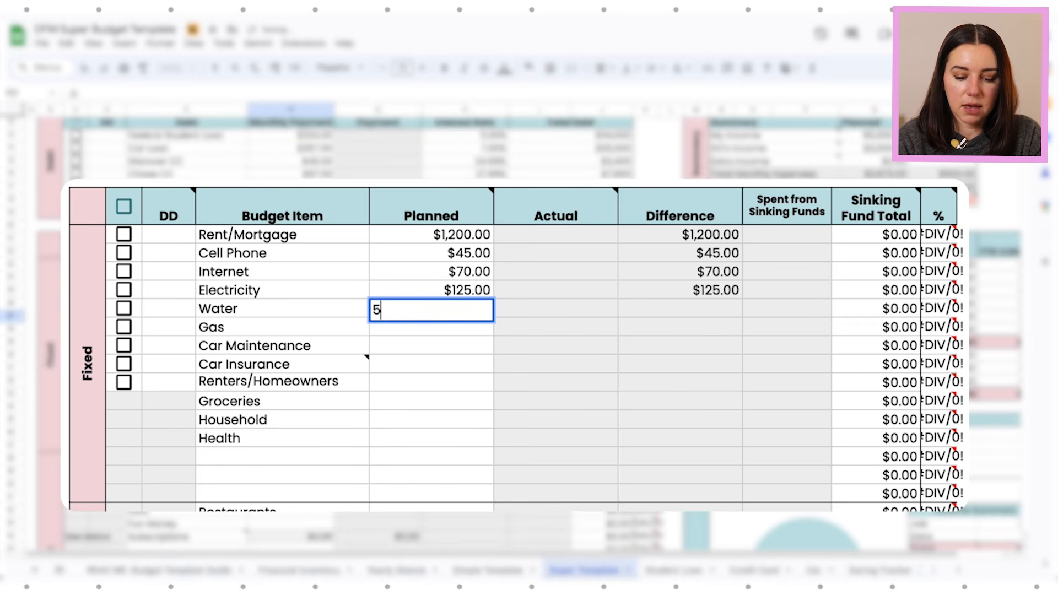
text(5)
key(Return)
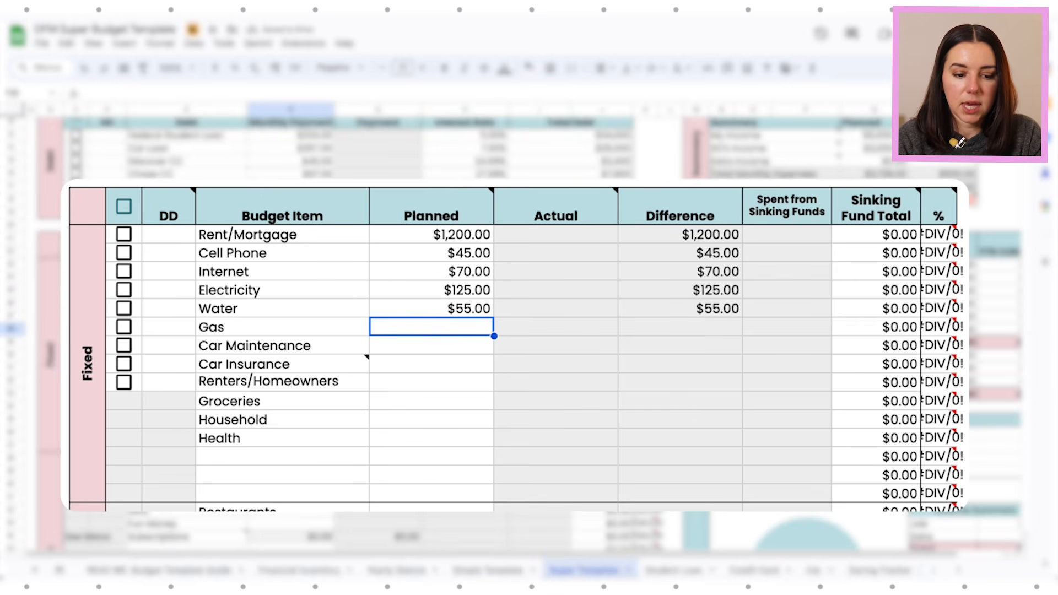
Step: Enter planned amounts of $150 for Gas, $50 for Car Maintenance and $67 for Car Insurance
text(150)
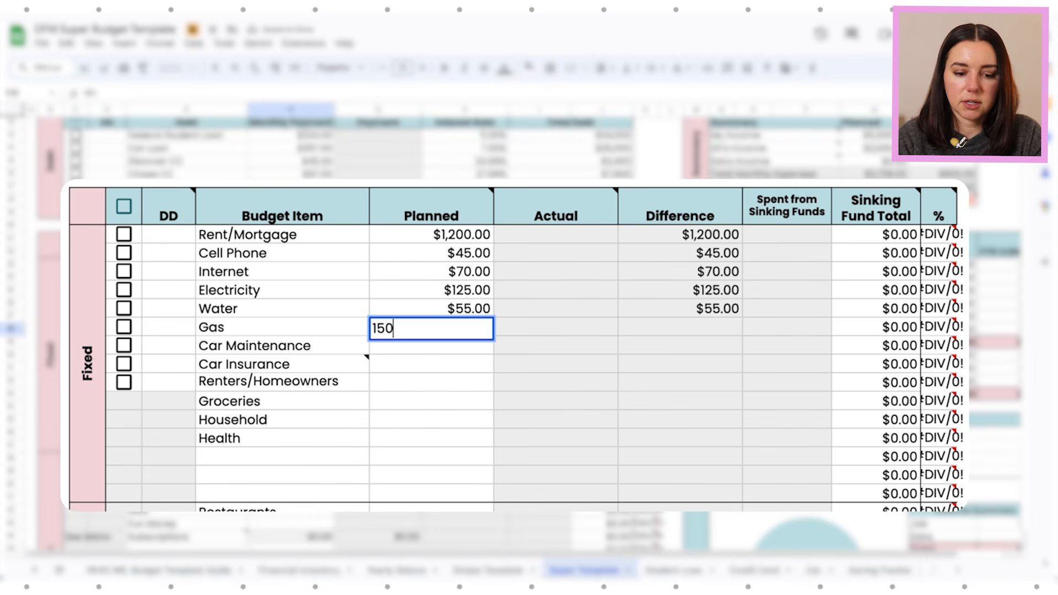
key(Return)
text(50)
key(Return)
text(6)
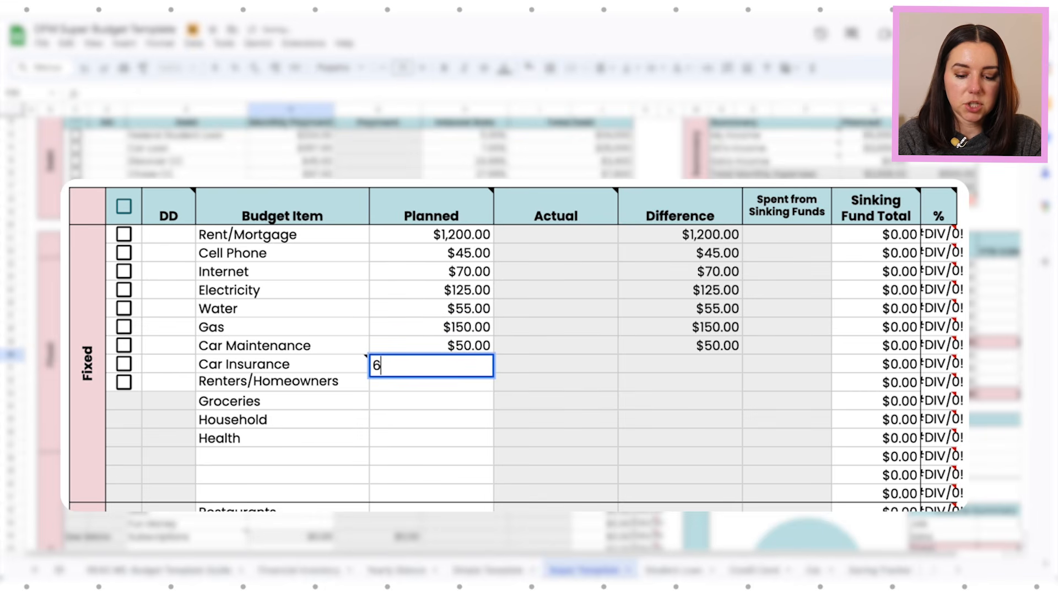
text(7)
key(Return)
Step: Enter a planned amount of $12 for Renters/Homeowners in the Fixed section
text(1)
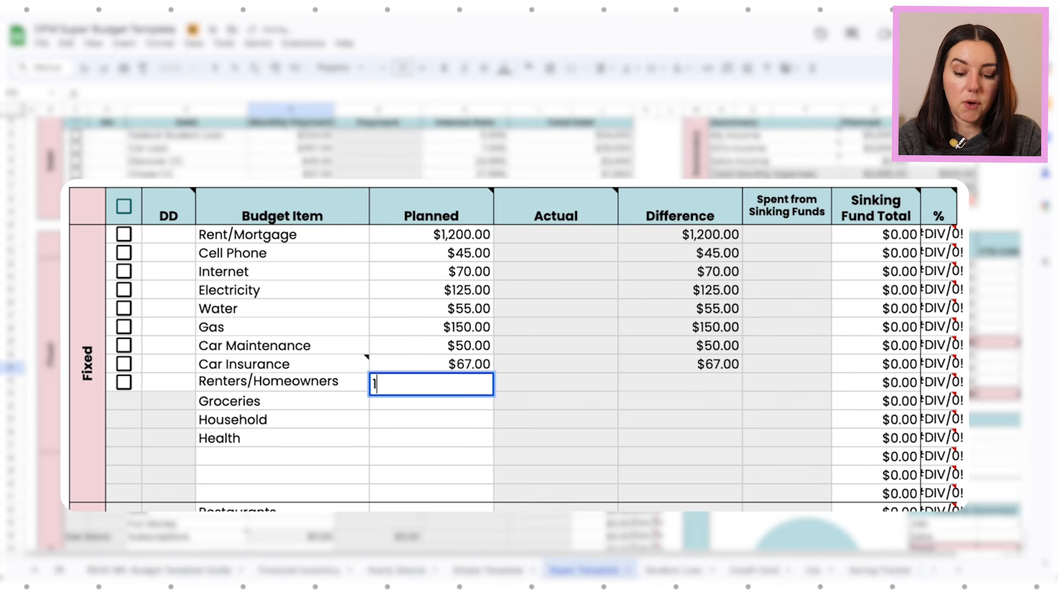
text(,20)
key(BackSpace)
key(BackSpace)
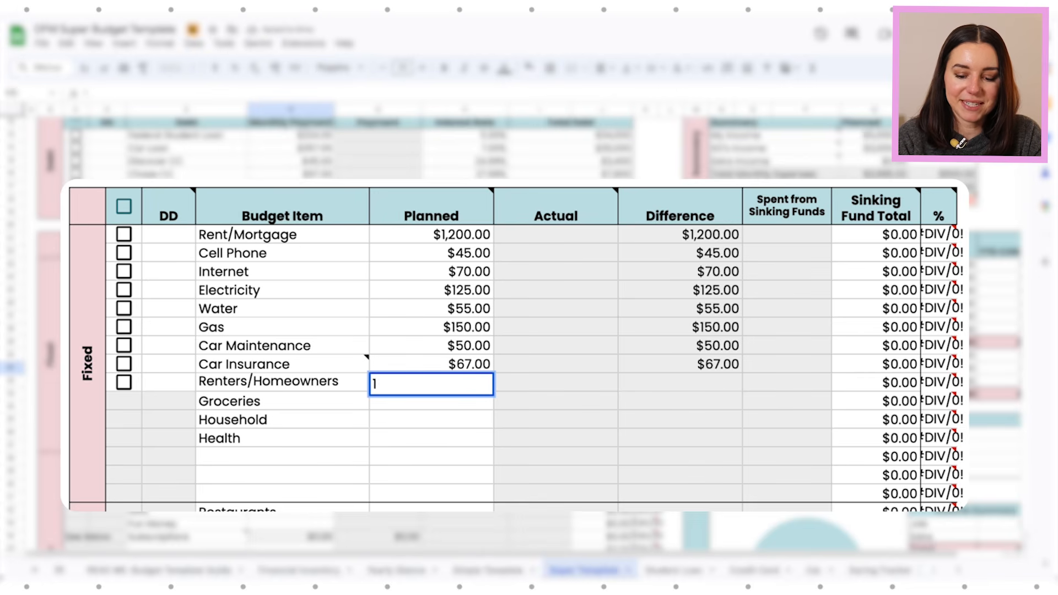
text(2)
key(Return)
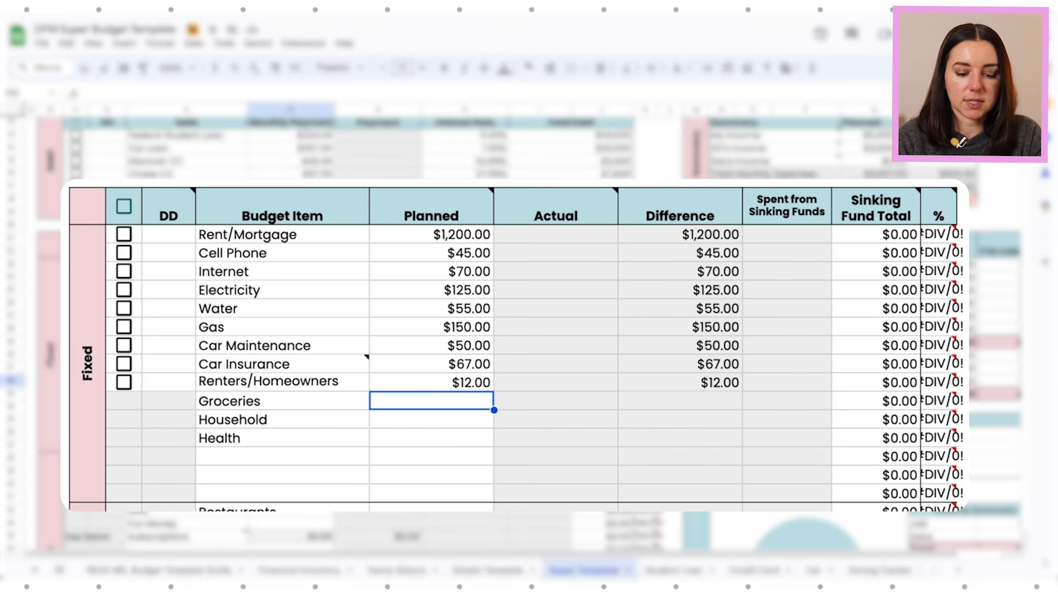
Step: Enter planned amounts of $500 for Groceries, $50 for Household and $50 for Health
text(5)
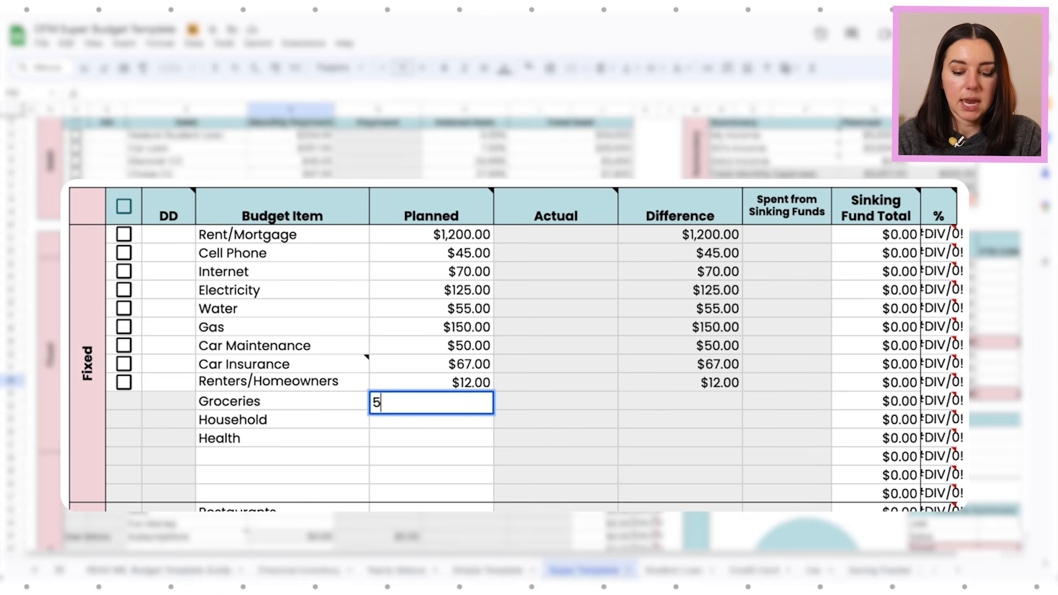
text(00)
key(Return)
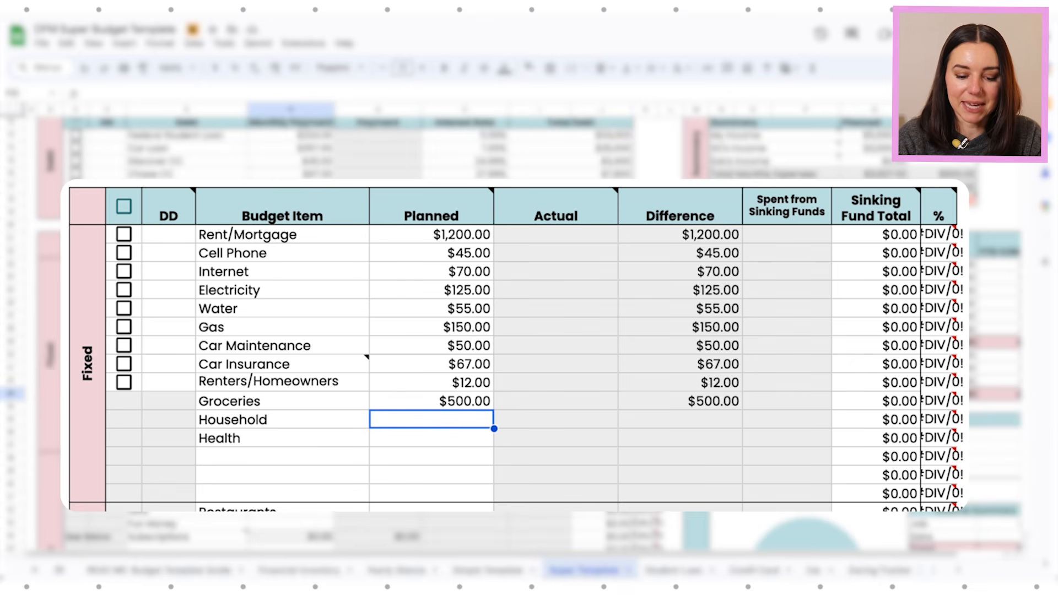
text(50)
key(Return)
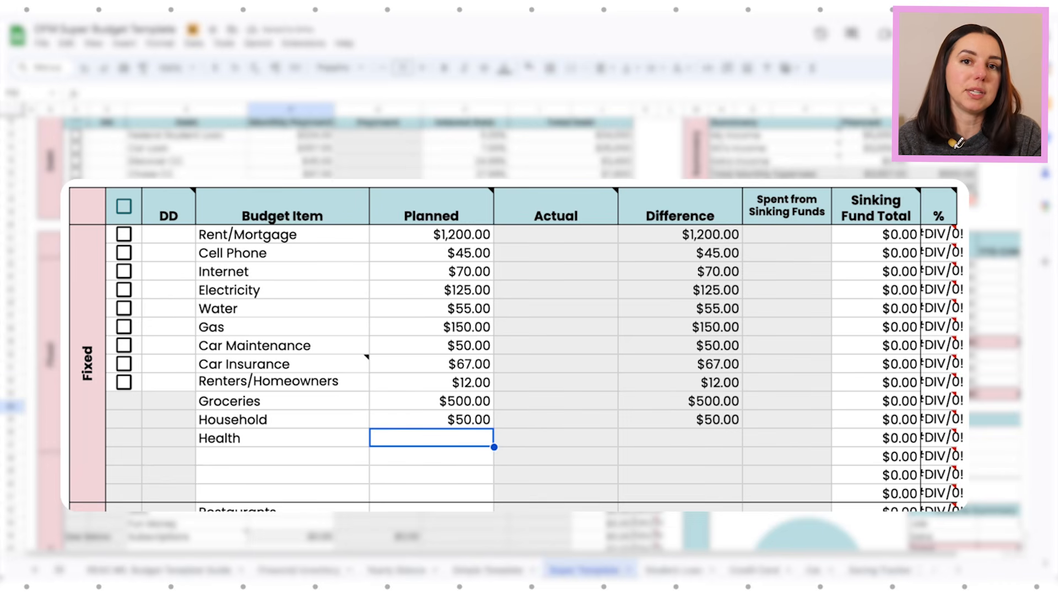
text(5)
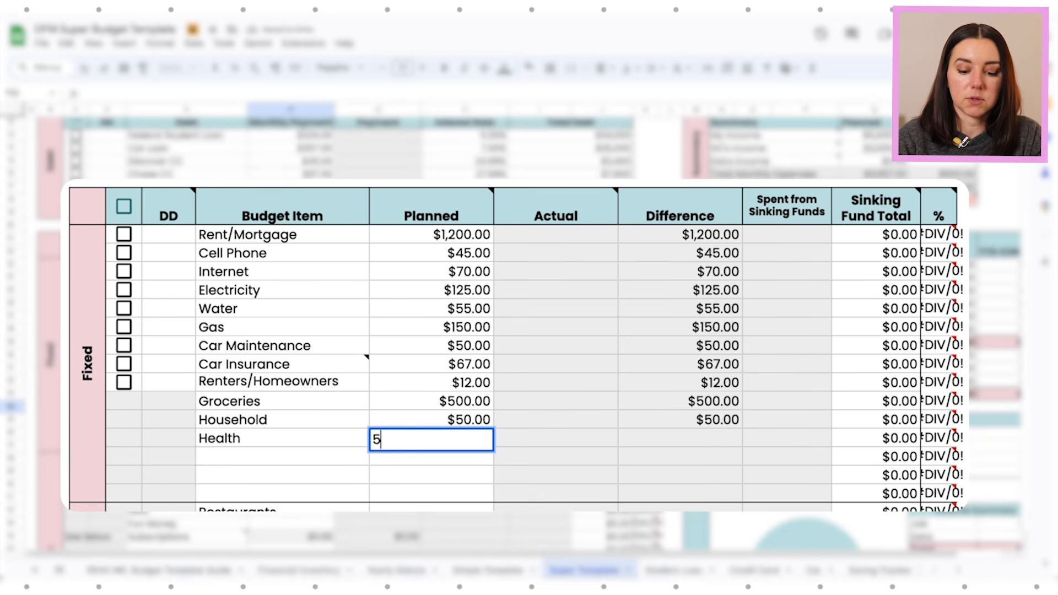
text(0)
key(Return)
Step: Enter a planned amount of $200 for Restaurants in the Fun section
key(Down)
key(Down)
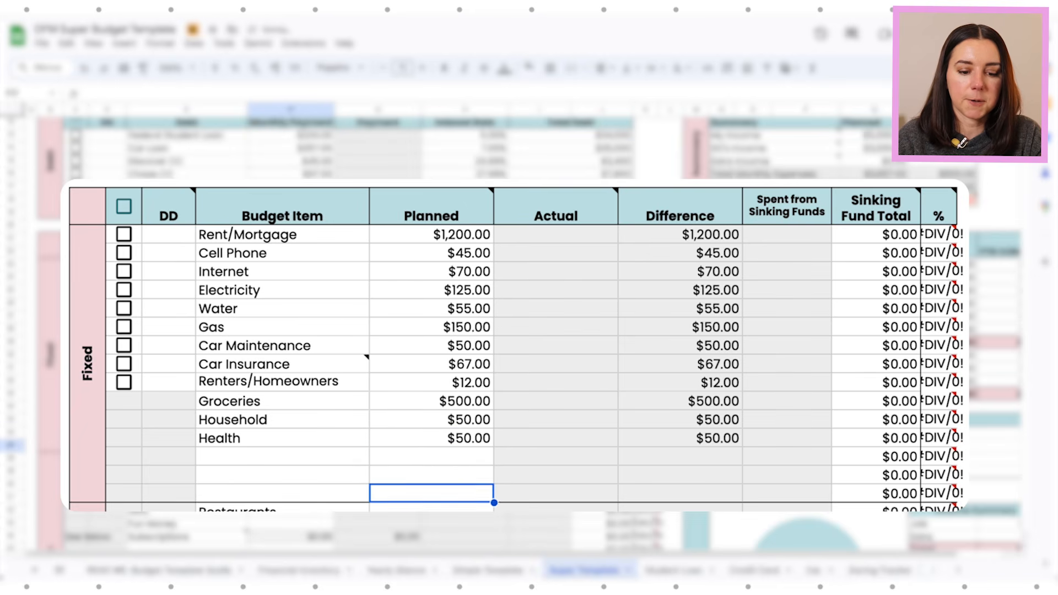
key(Down)
scroll(353, 330, down, 3)
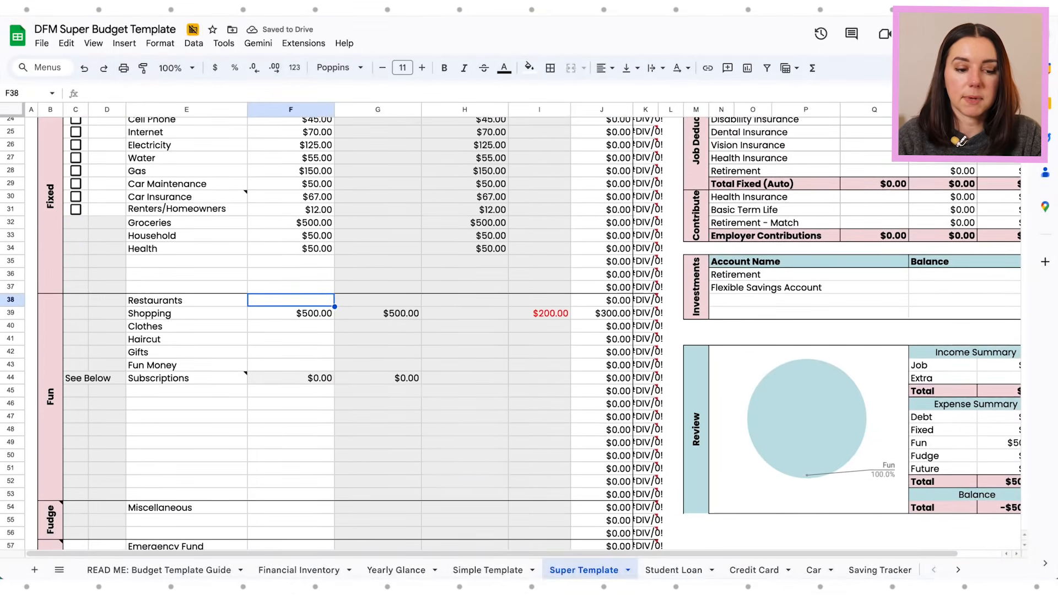
scroll(353, 331, down, 1)
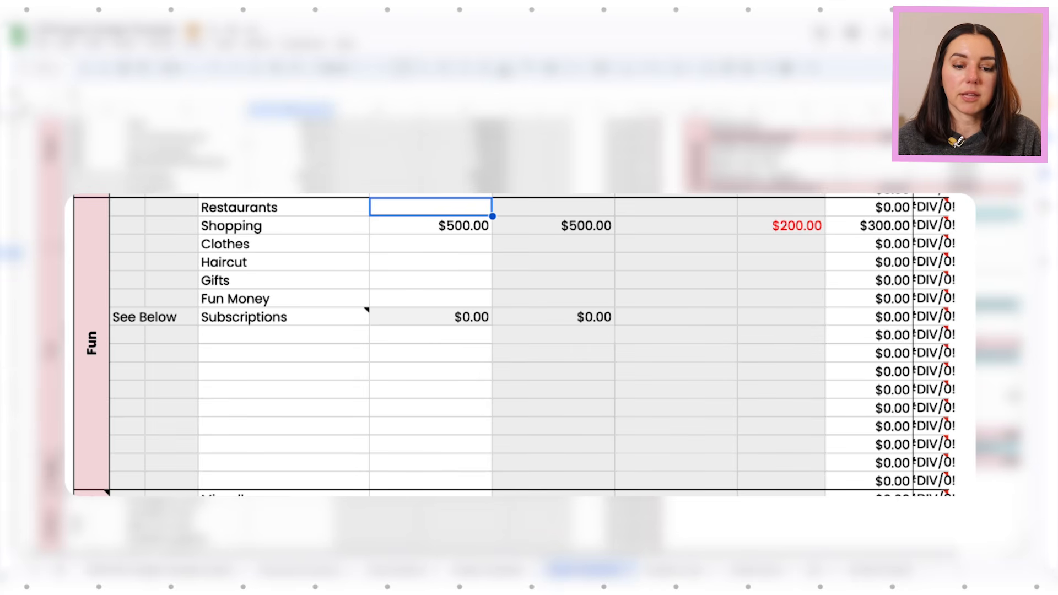
text(2)
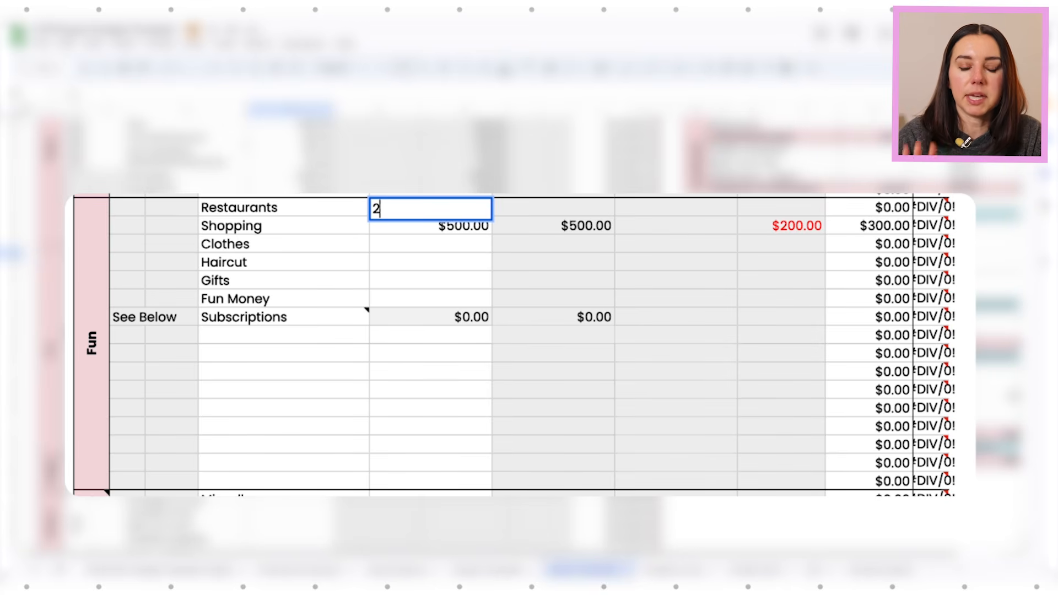
text(00)
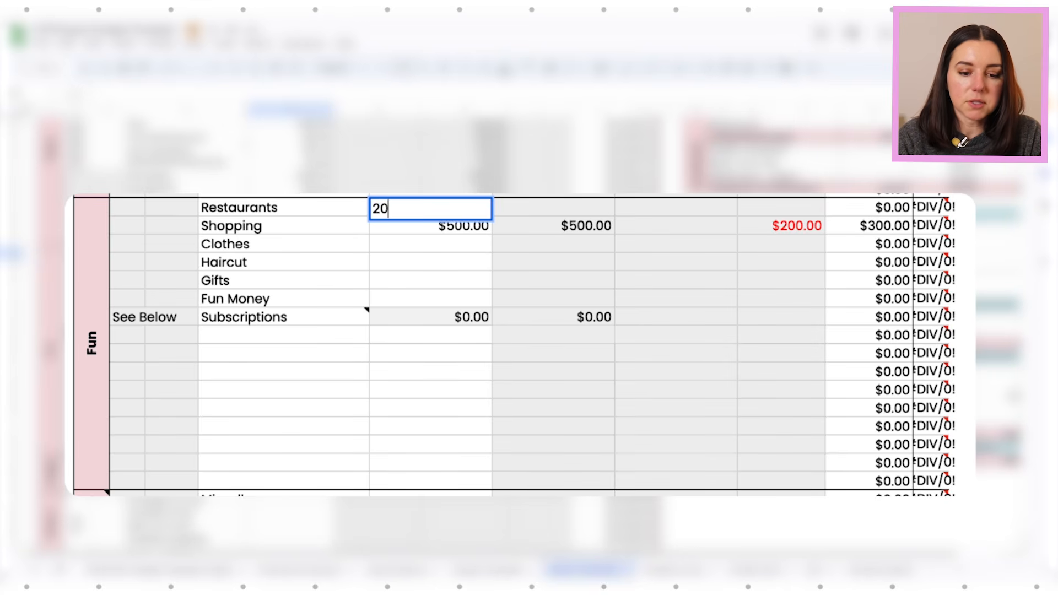
key(Return)
Step: Enter planned amounts of $100 for Clothes and $50 for Haircut, leaving the Shopping amount as it is
key(Down)
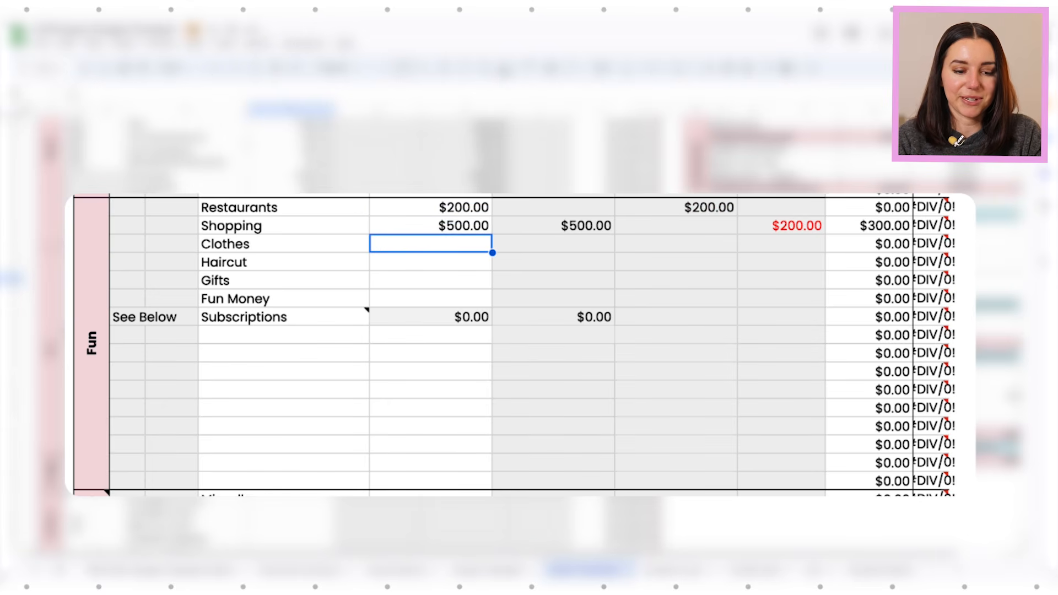
key(Up)
key(Down)
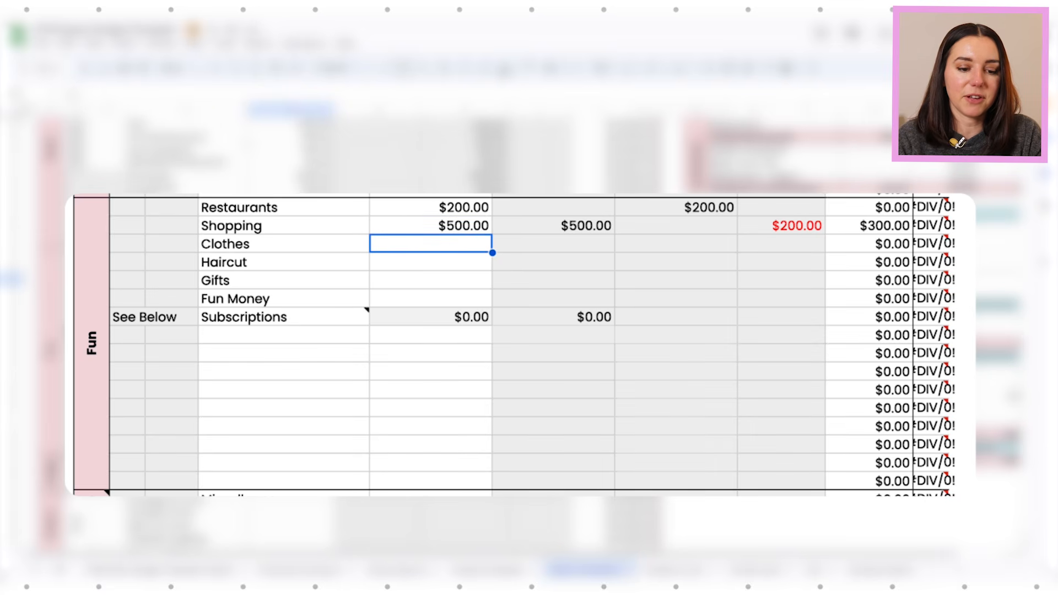
text(100)
key(Return)
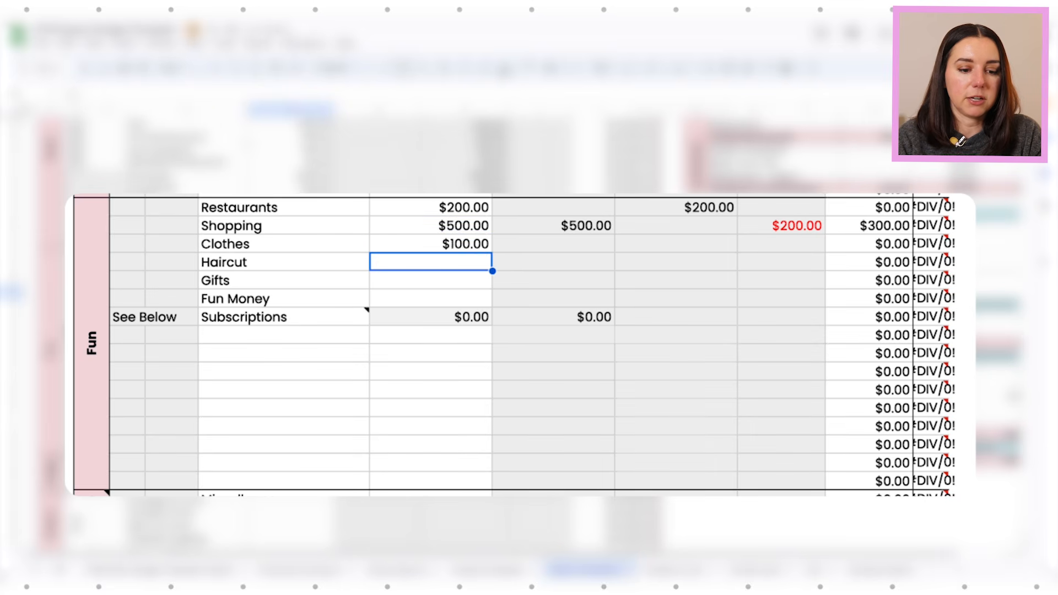
text(50)
key(Return)
Step: Enter planned amounts of $50 for Gifts and $50 for Fun Money in the Fun section
text(5)
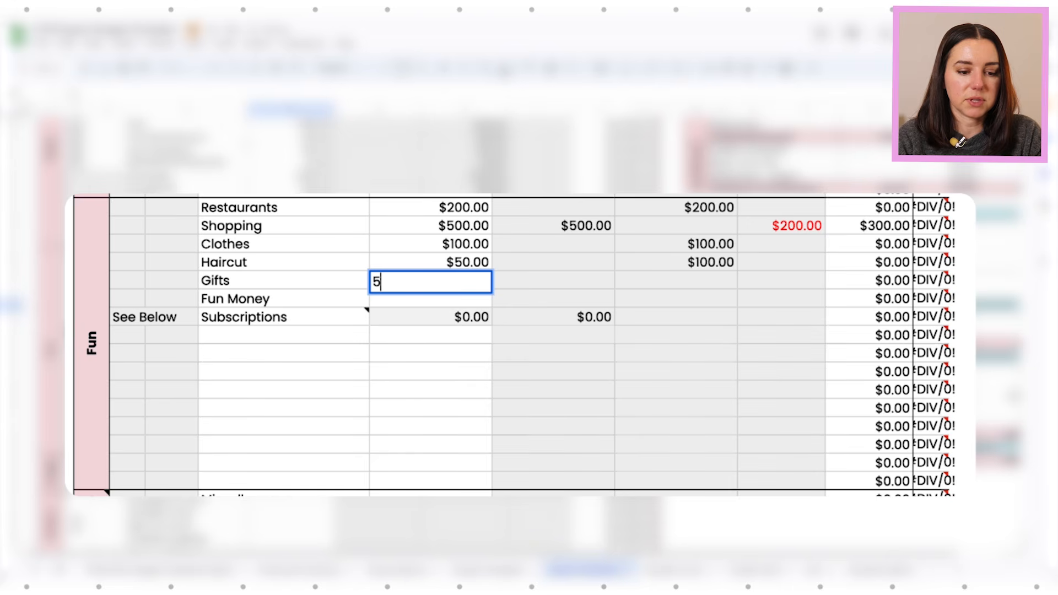
text(0)
key(Return)
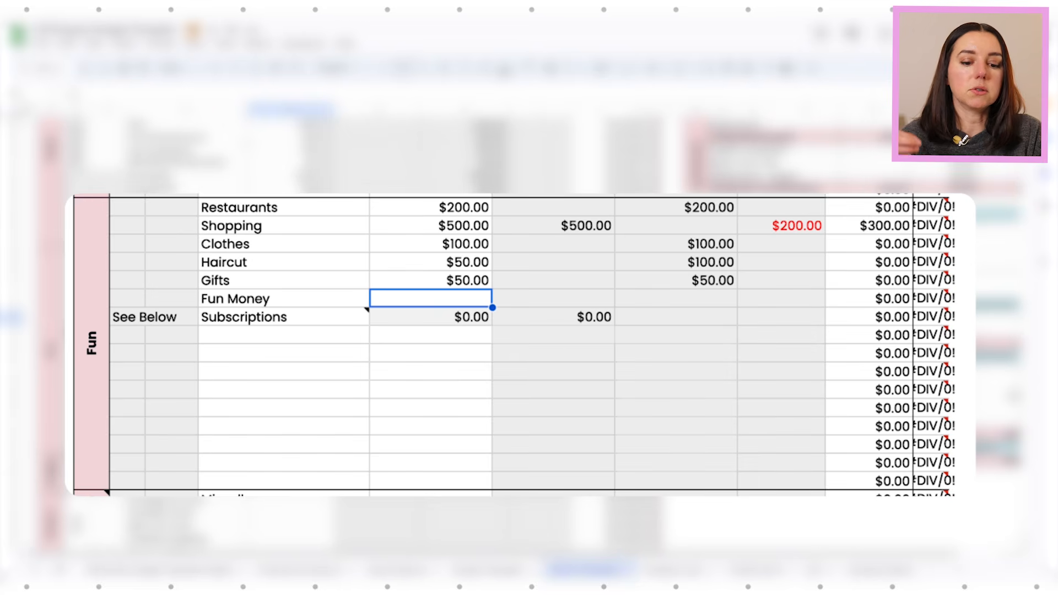
text(5)
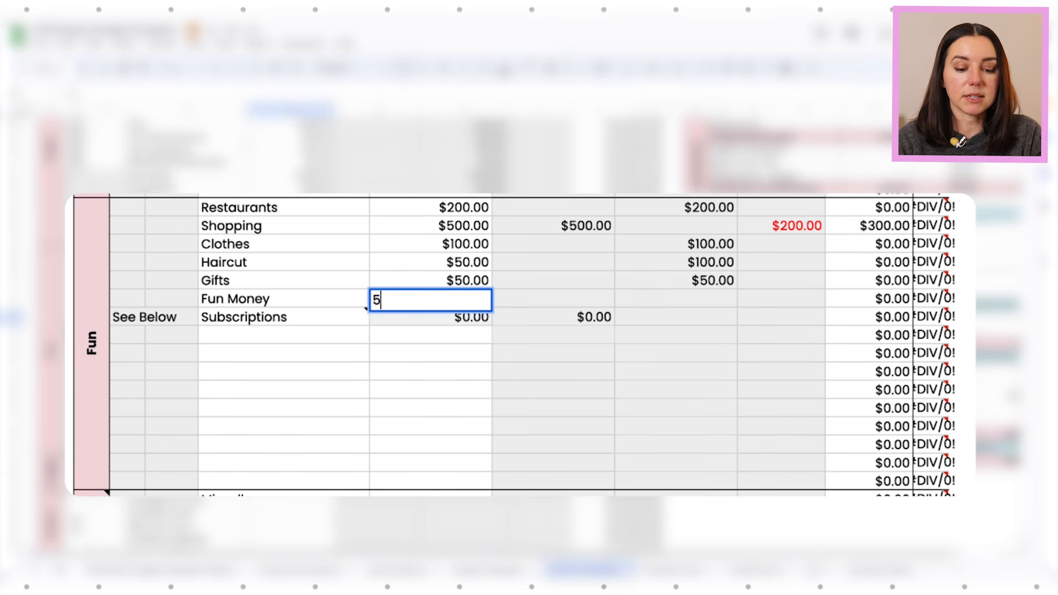
text(0)
key(Return)
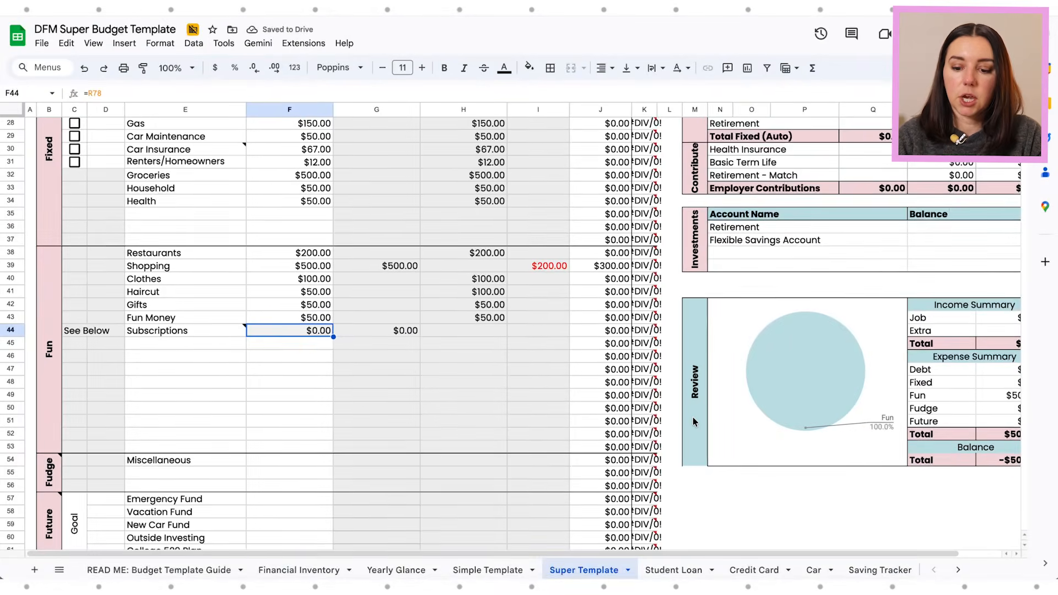
Step: List Netflix, Amazon Prime and Spotify as descriptions in the first three rows of the Subscription Tracker
scroll(692, 418, down, 5)
scroll(693, 418, right, 1)
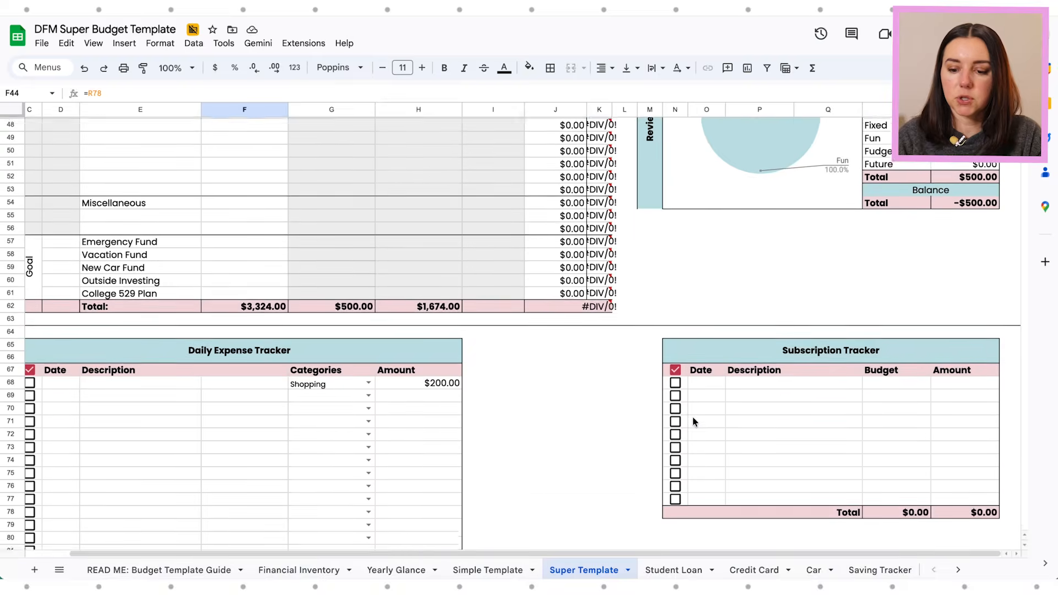
click(704, 383)
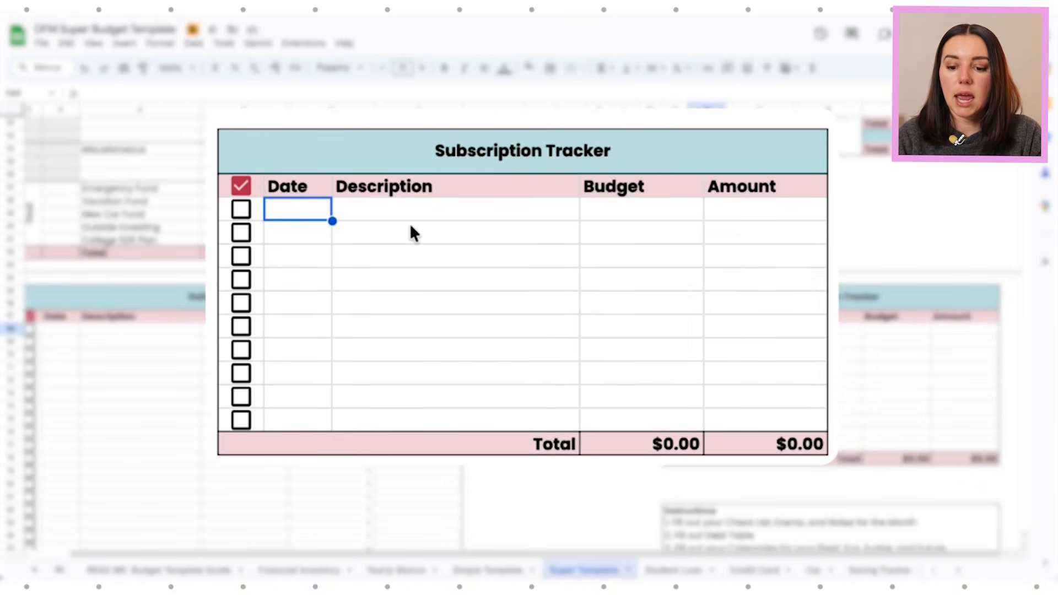
key(Tab)
text(Netflix)
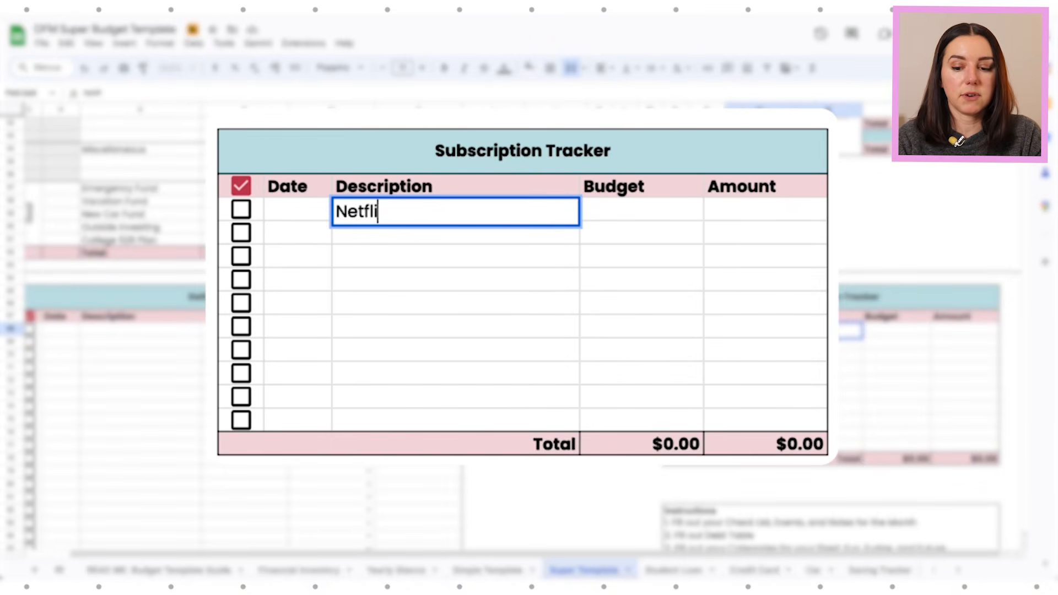
key(Return)
text(Amazon Prime)
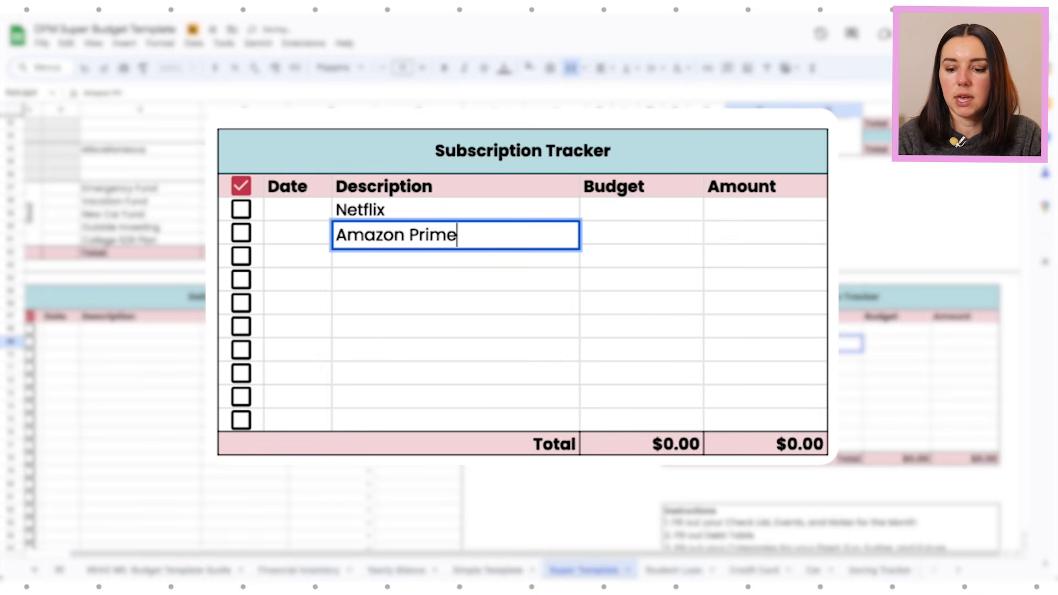
key(Return)
text(Spot)
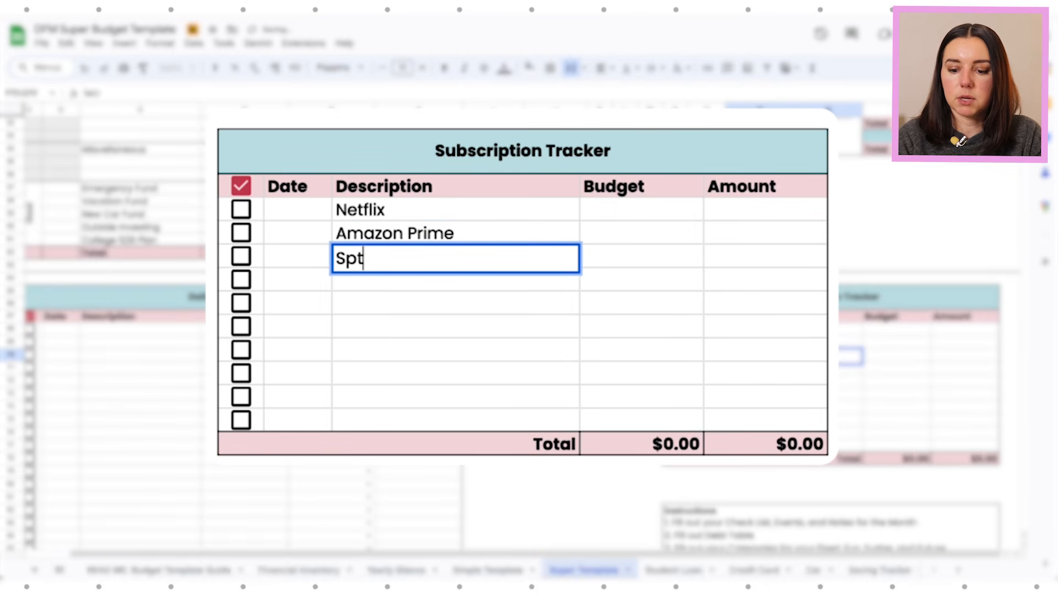
key(BackSpace)
text(otify)
key(Return)
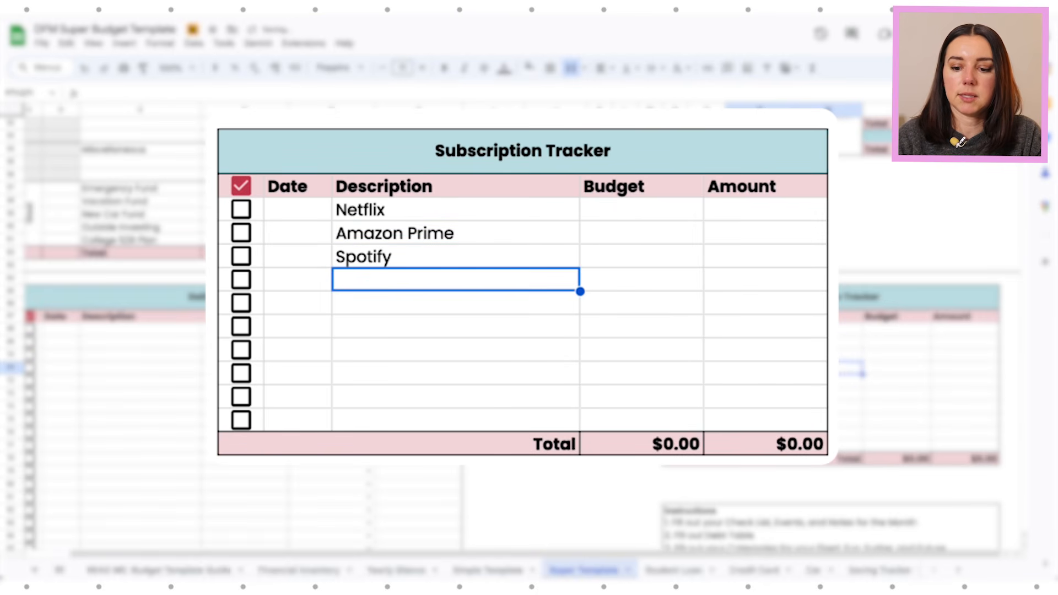
Step: Enter the subscription dates: 7th for Netflix, 15th for Amazon Prime and 29th for Spotify
click(455, 256)
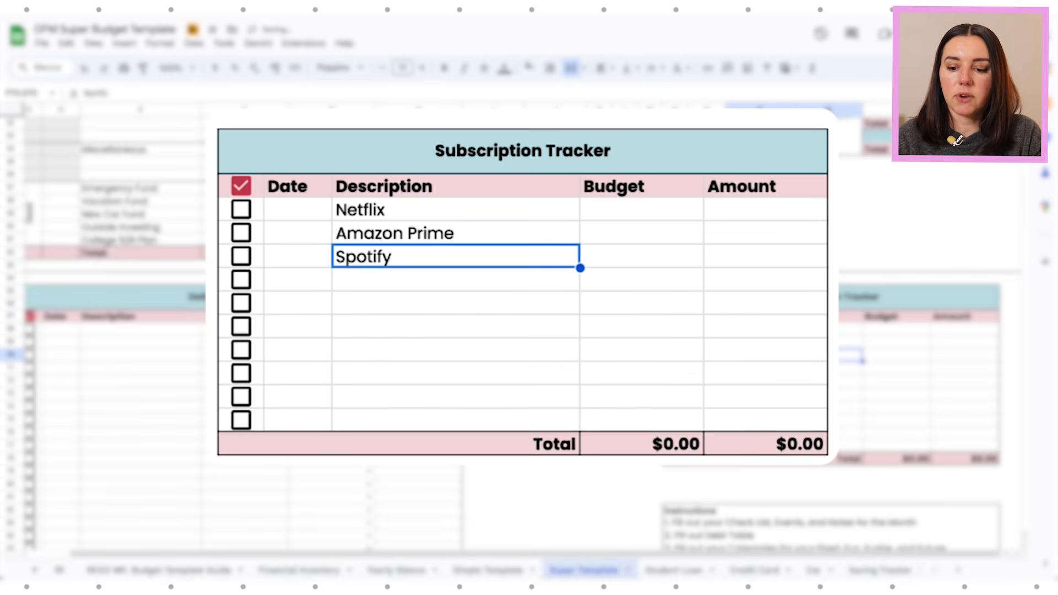
key(Up)
key(Up)
key(Left)
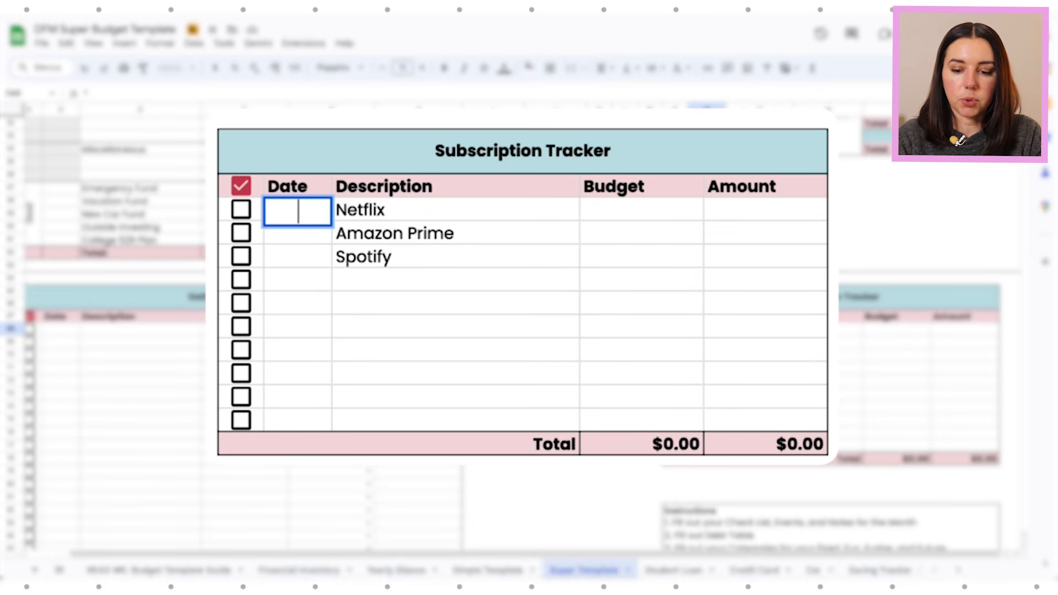
text(7th)
key(Return)
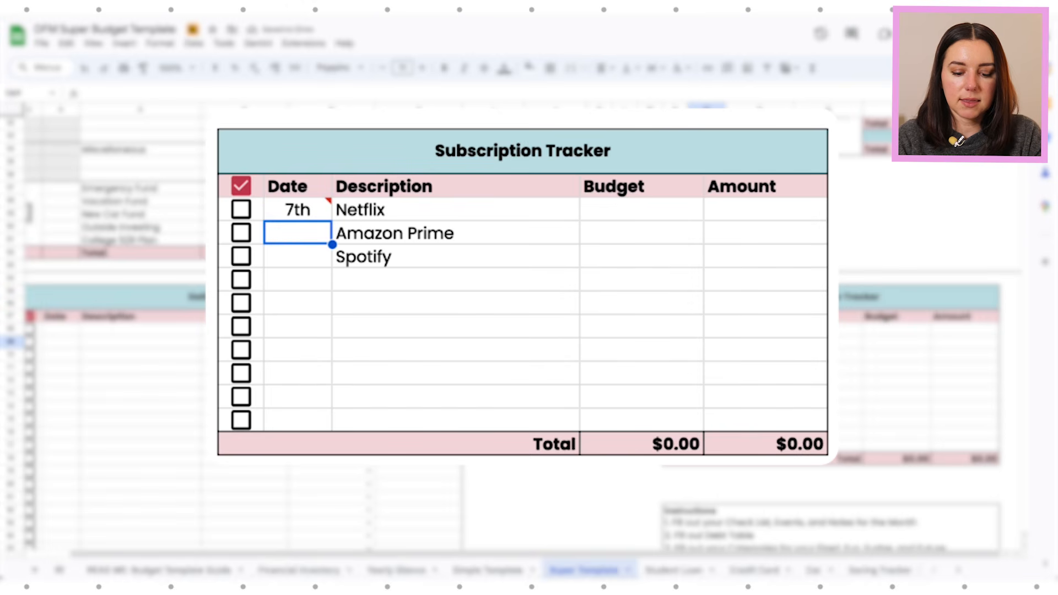
text(15th)
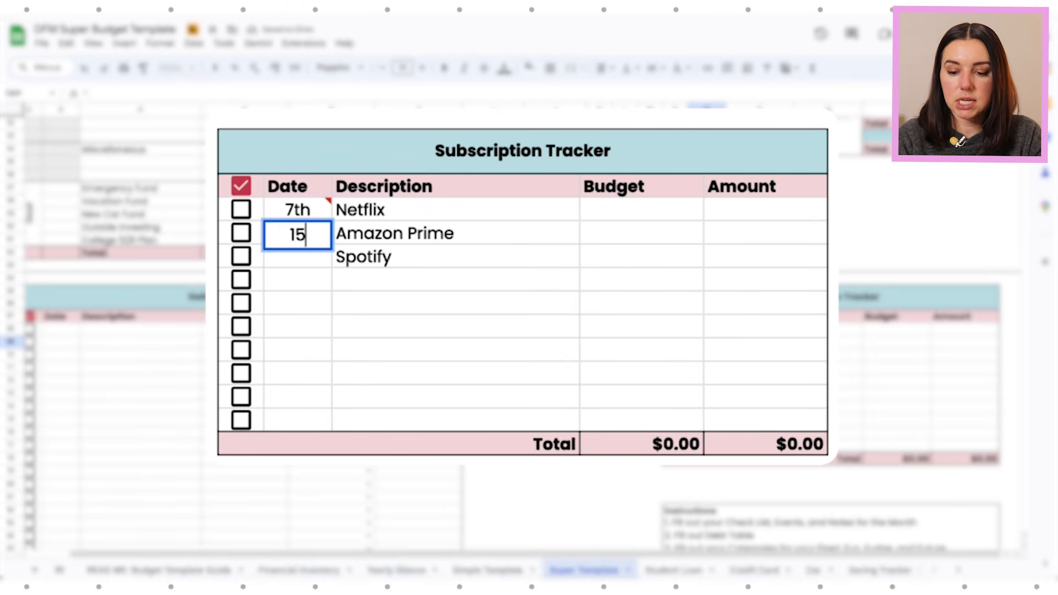
key(Return)
text(29th)
key(Return)
Step: Enter the subscription budgets: $7.99 for Netflix, $14.99 for Amazon Prime and $12.99 for Spotify
key(Up)
key(Up)
key(Up)
key(Right)
key(Right)
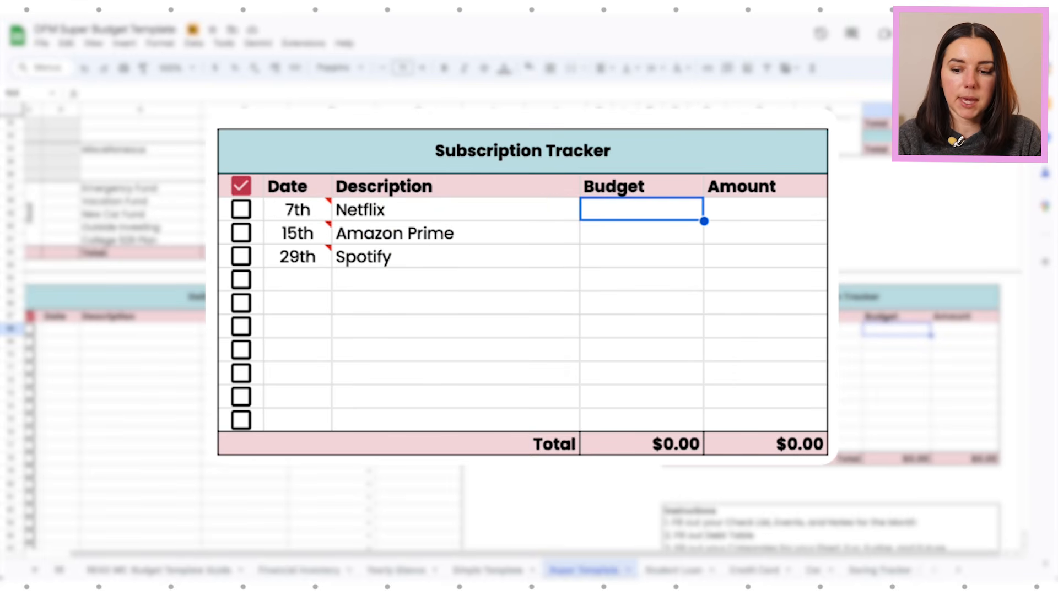
text(7.99)
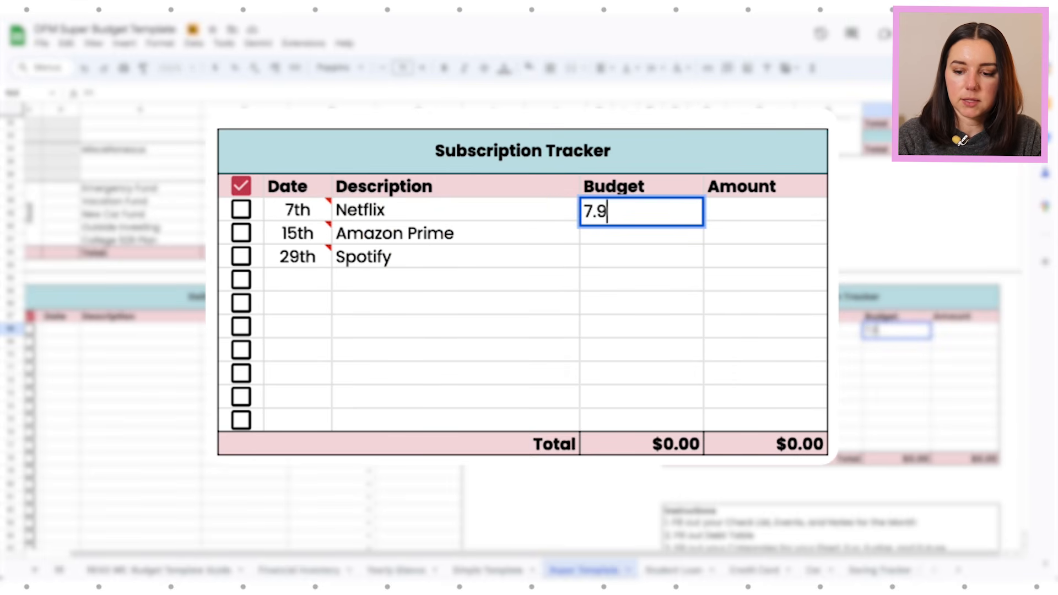
key(Return)
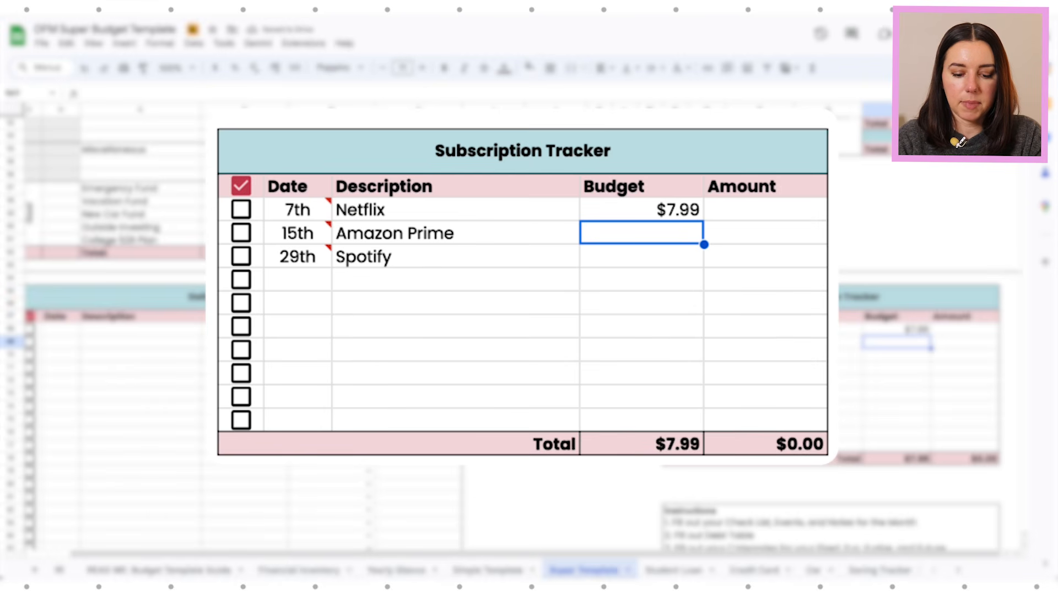
text(14.99)
key(Return)
text(12.99)
key(Return)
Step: Enter the amounts charged in the Subscription Tracker: $7.99 for Netflix, $14.99 for Amazon Prime and $12.99 for Spotify
key(Up)
click(766, 212)
text(7)
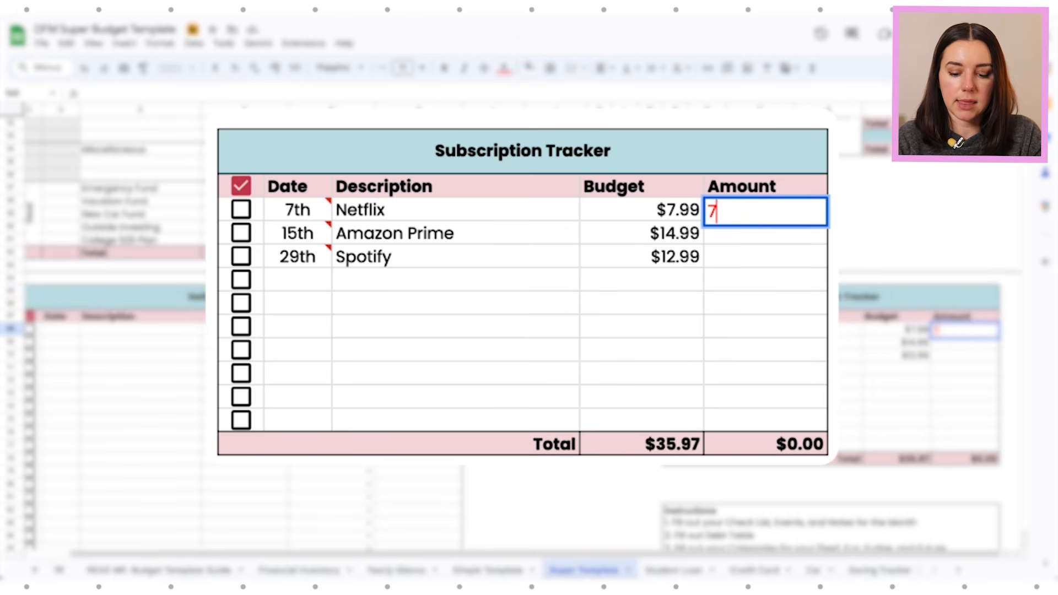
text(.99)
key(Return)
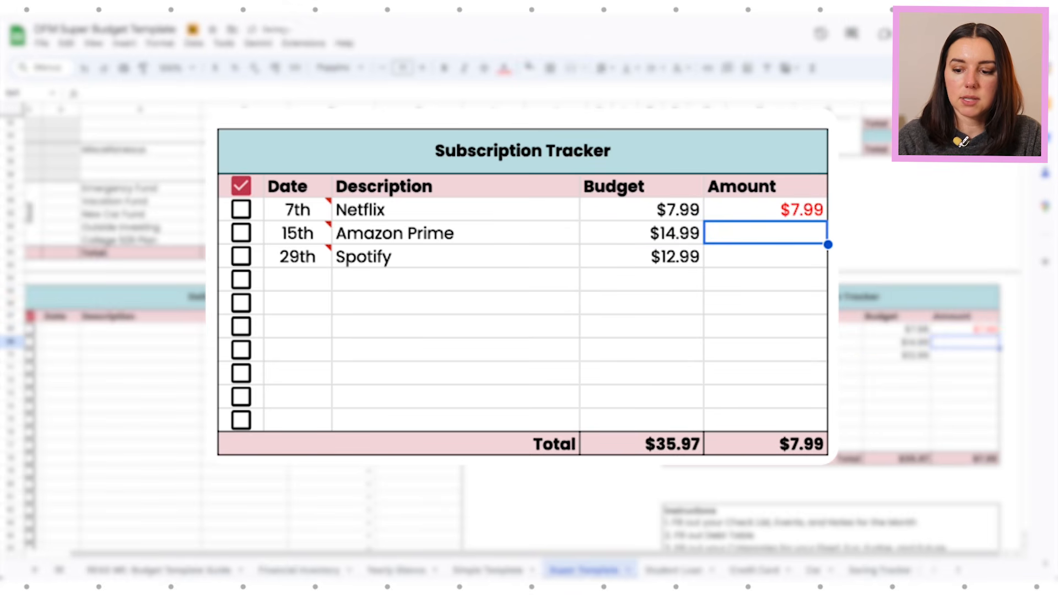
text(14.99)
key(Return)
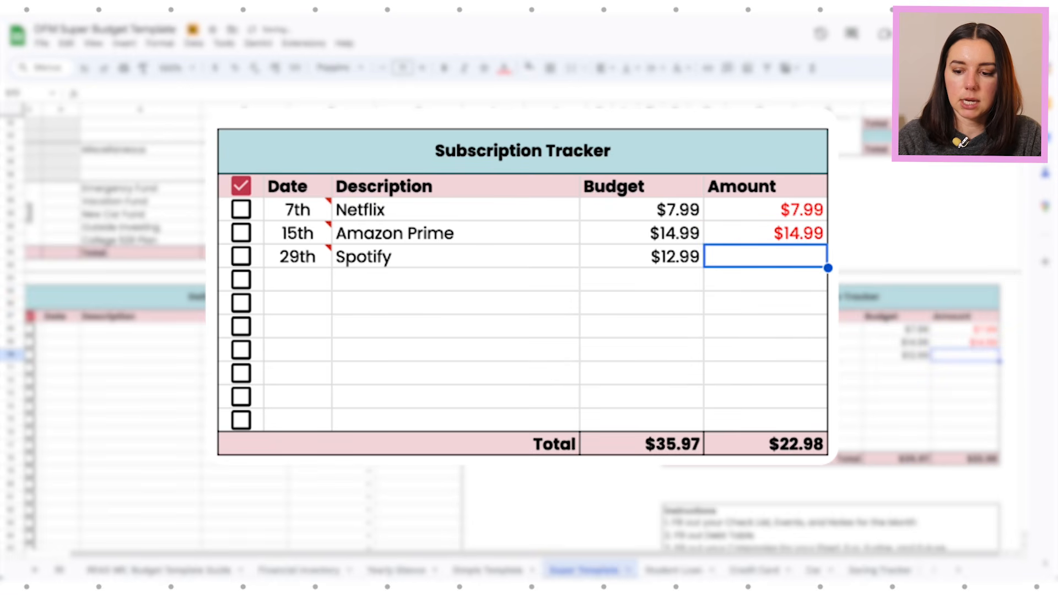
text(12..9)
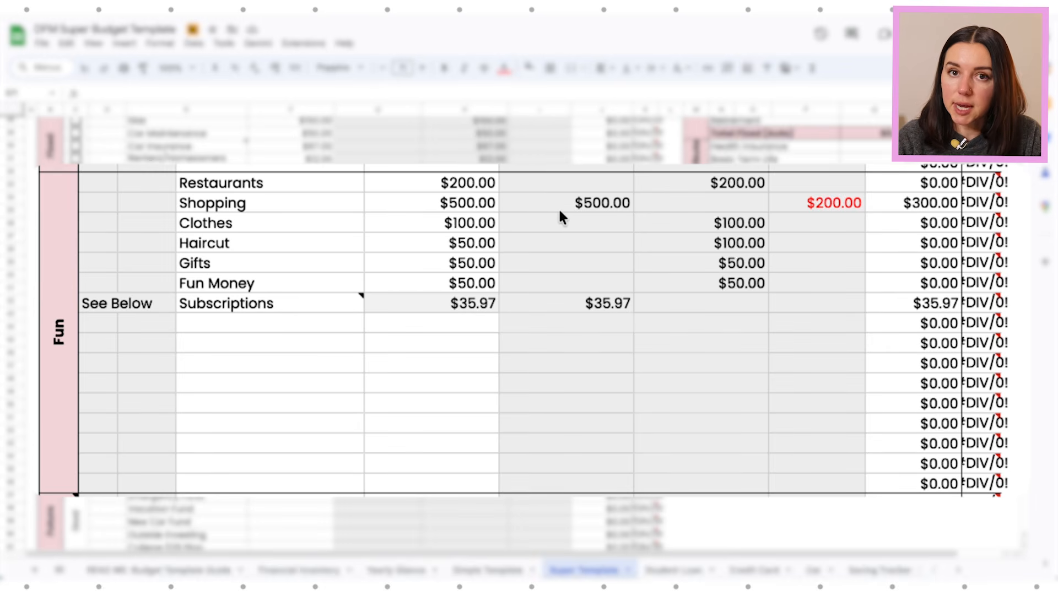
Step: Examine the gray Actual, Difference and Spent from Sinking Funds cells of the Fixed and Fun sections
scroll(559, 215, up, 5)
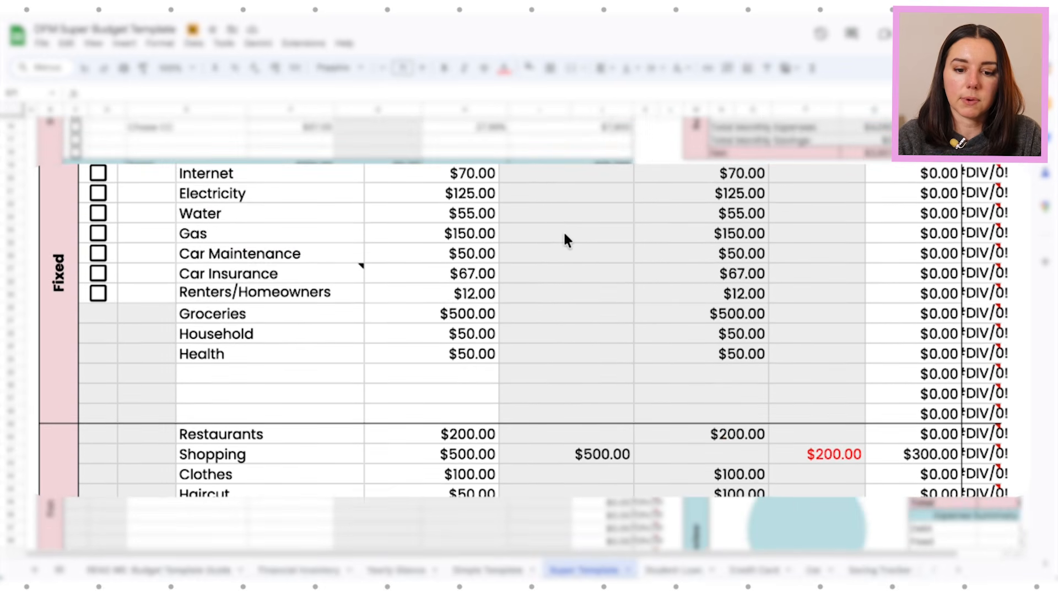
click(576, 292)
click(695, 212)
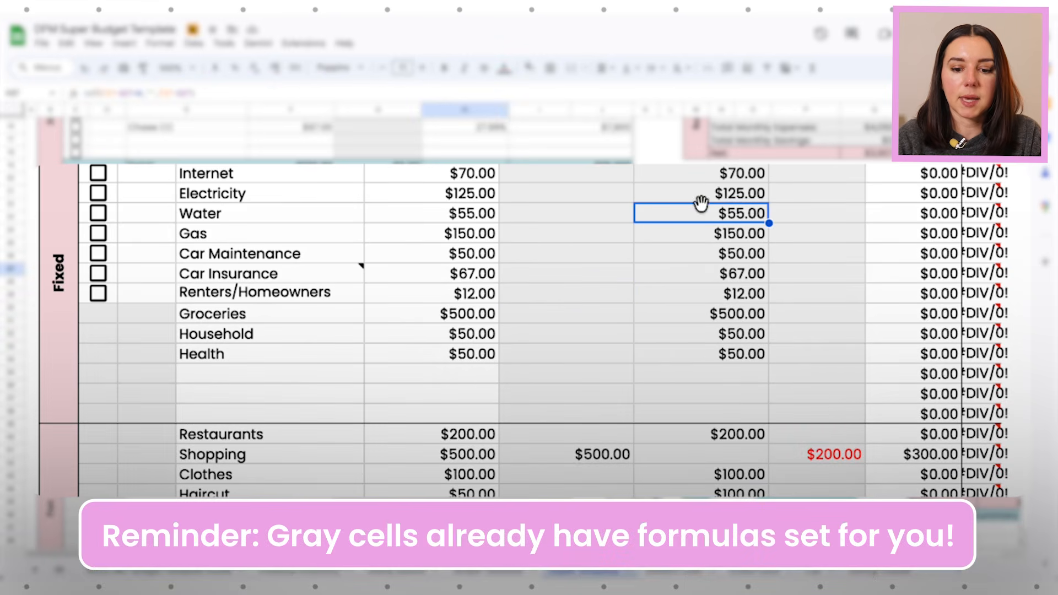
click(838, 234)
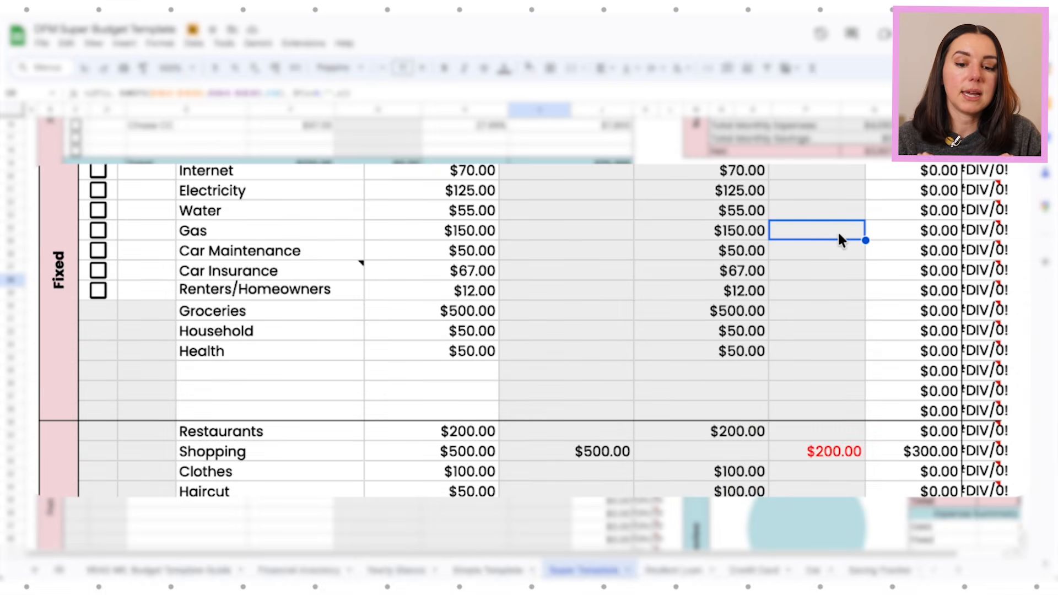
scroll(839, 233, down, 5)
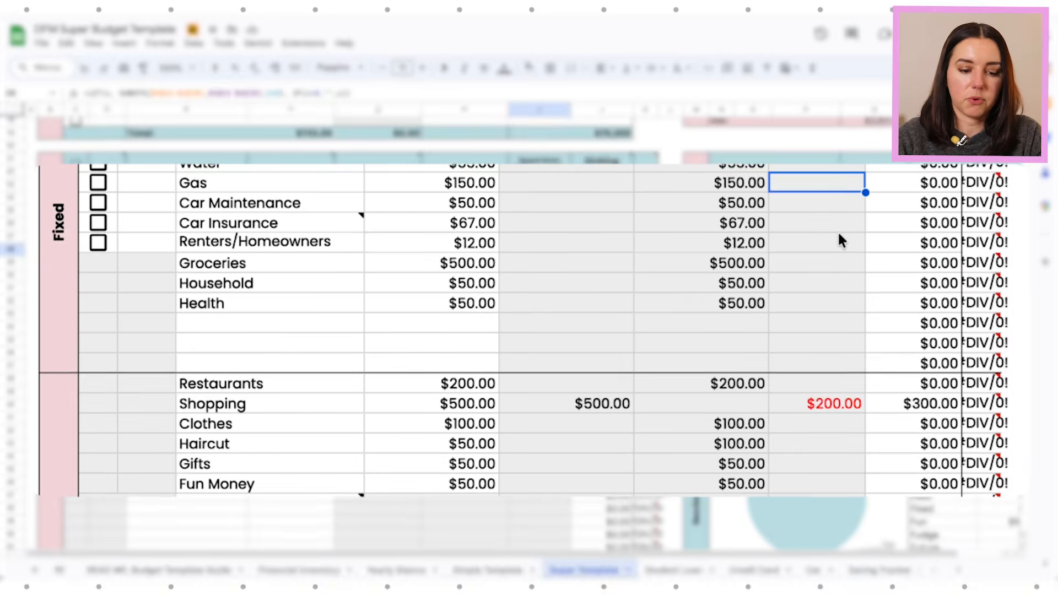
scroll(837, 234, down, 5)
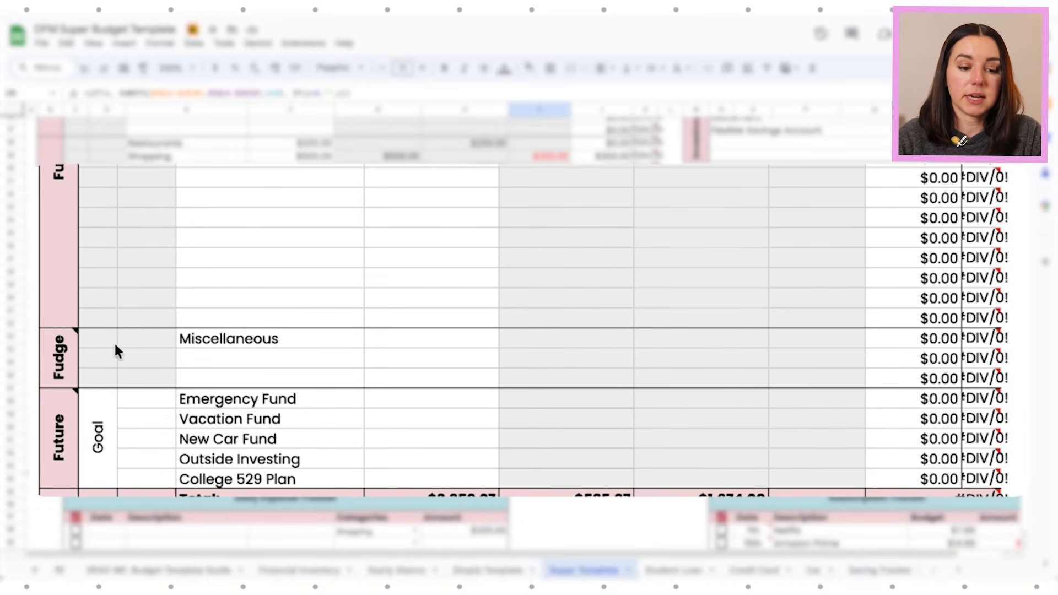
Step: Enter a planned amount of $100 for Miscellaneous in the Fudge section
mouse_move(62, 365)
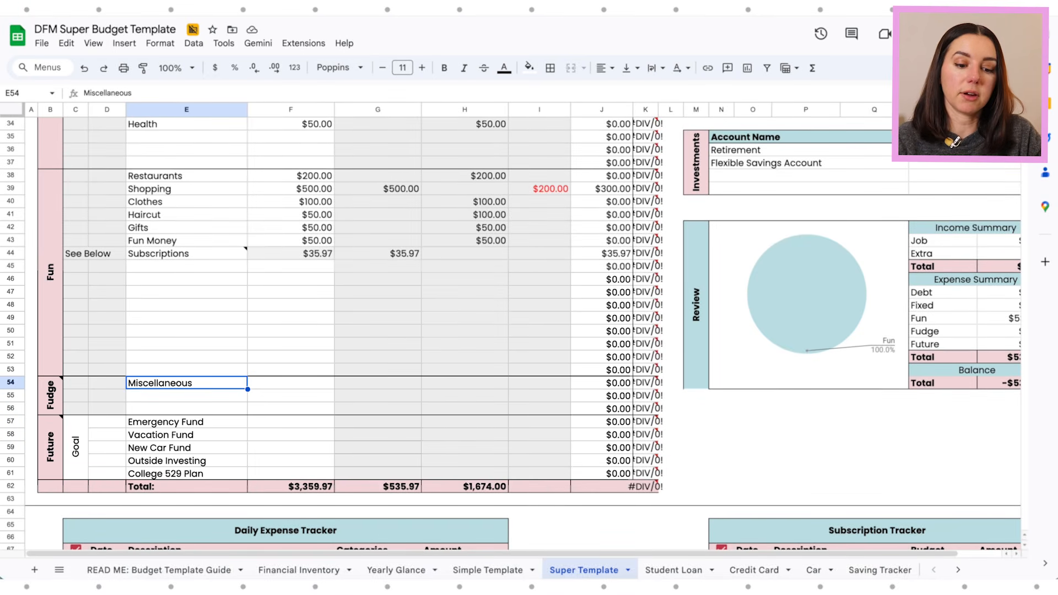
key(Right)
text(1)
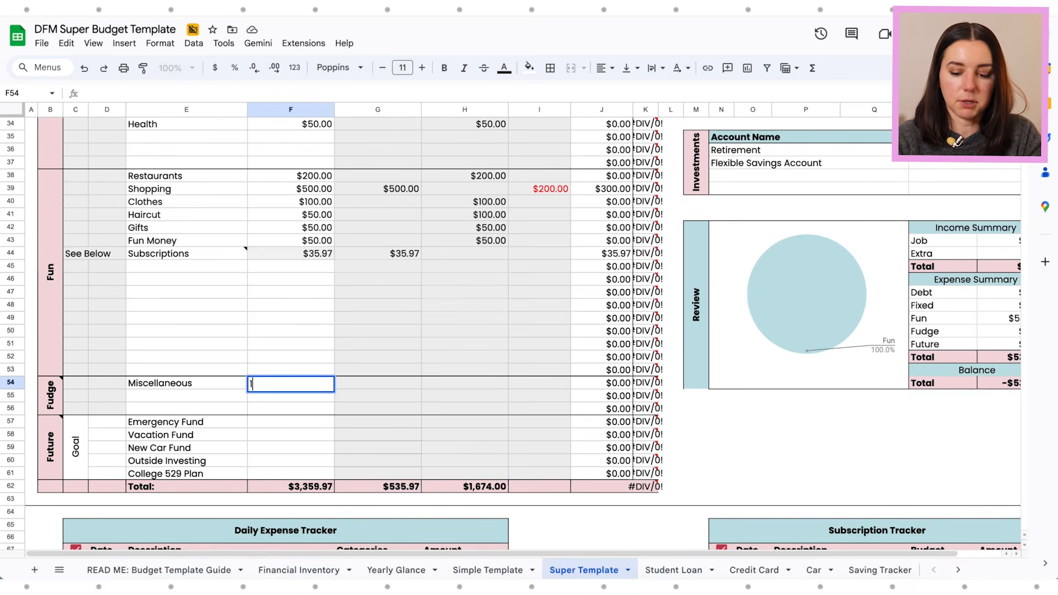
text(00)
key(Return)
key(Down)
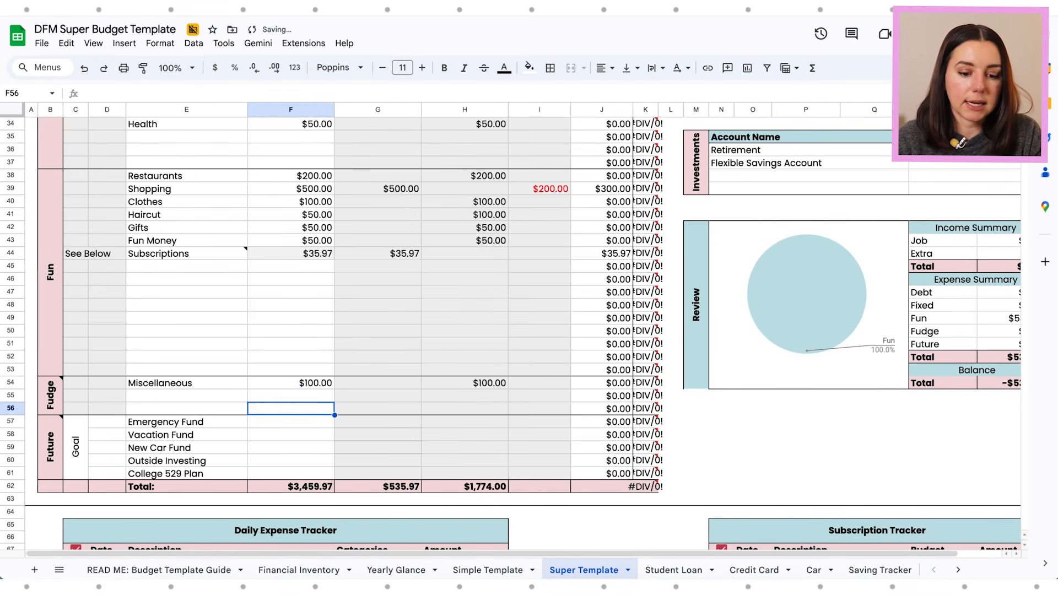
Step: Enter planned amounts in the Future section: $300 for Emergency Fund, $100 for Vacation Fund and $50 for New Car Fund
click(291, 421)
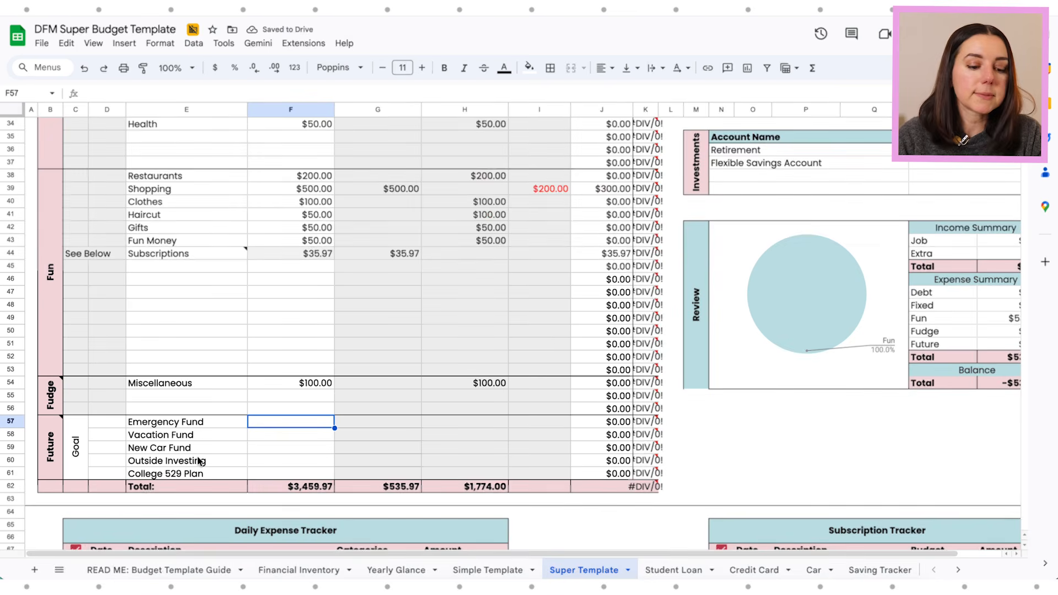
scroll(254, 434, down, 1)
scroll(255, 435, down, 1)
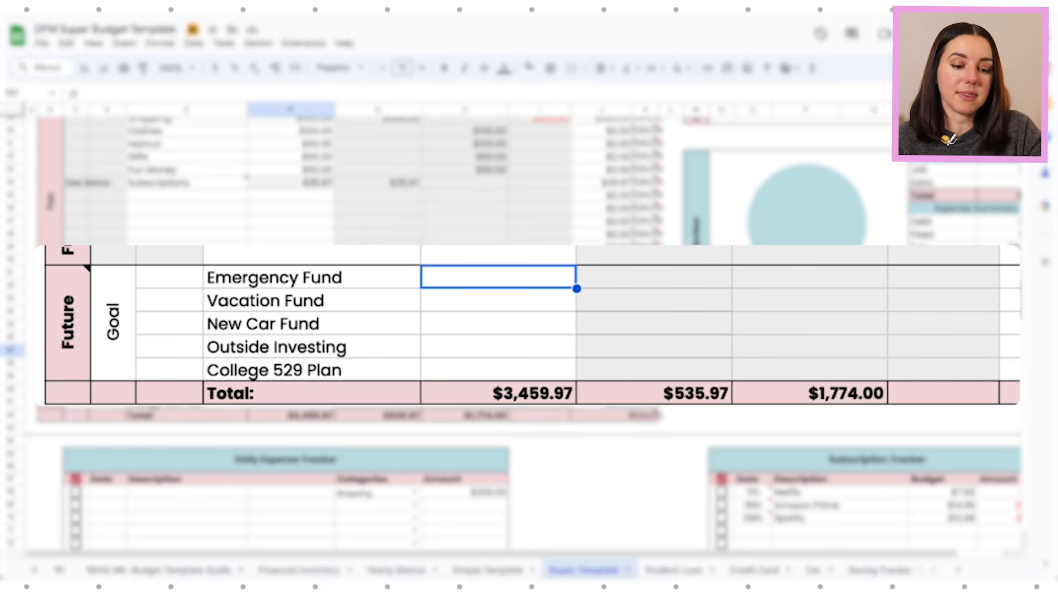
text(300)
key(Return)
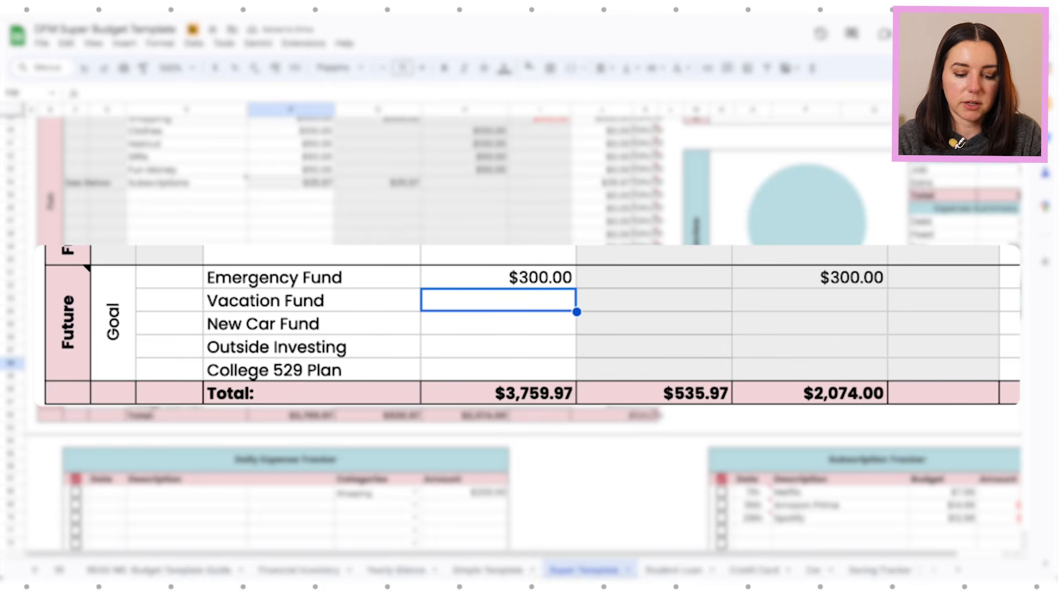
text(100)
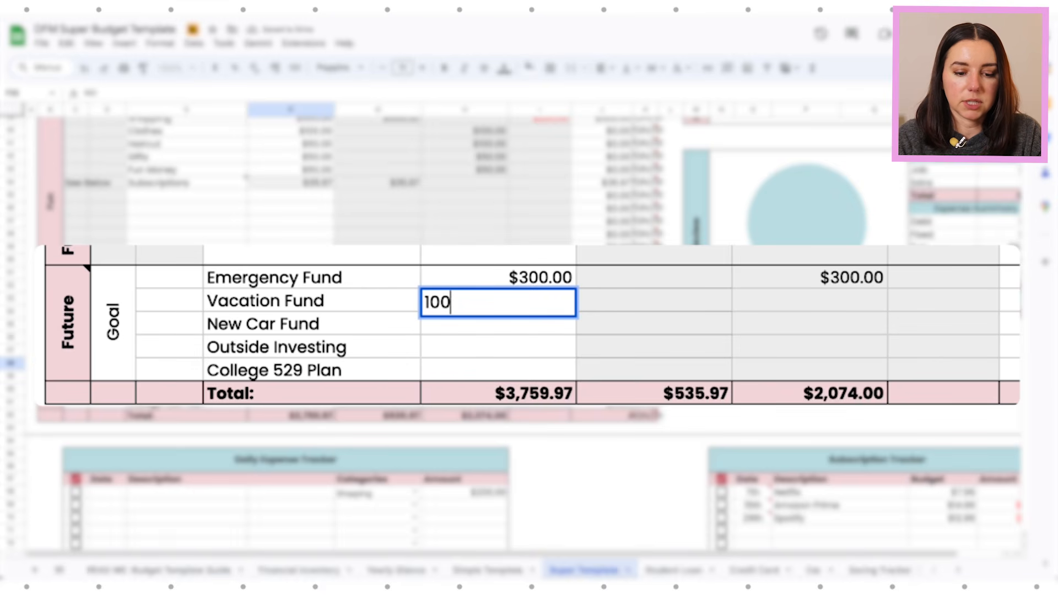
key(Return)
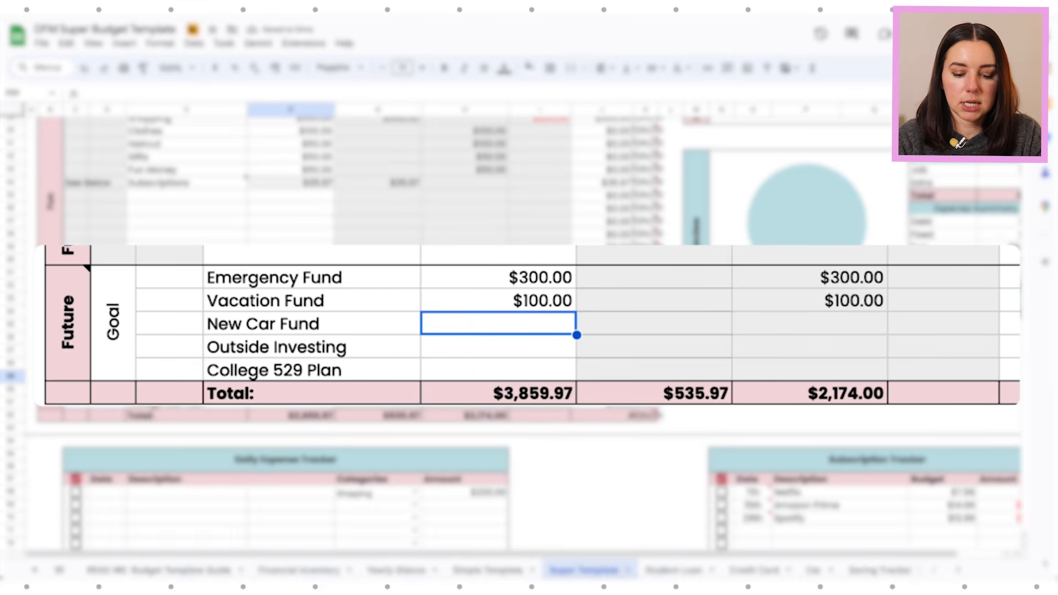
text(50)
key(Return)
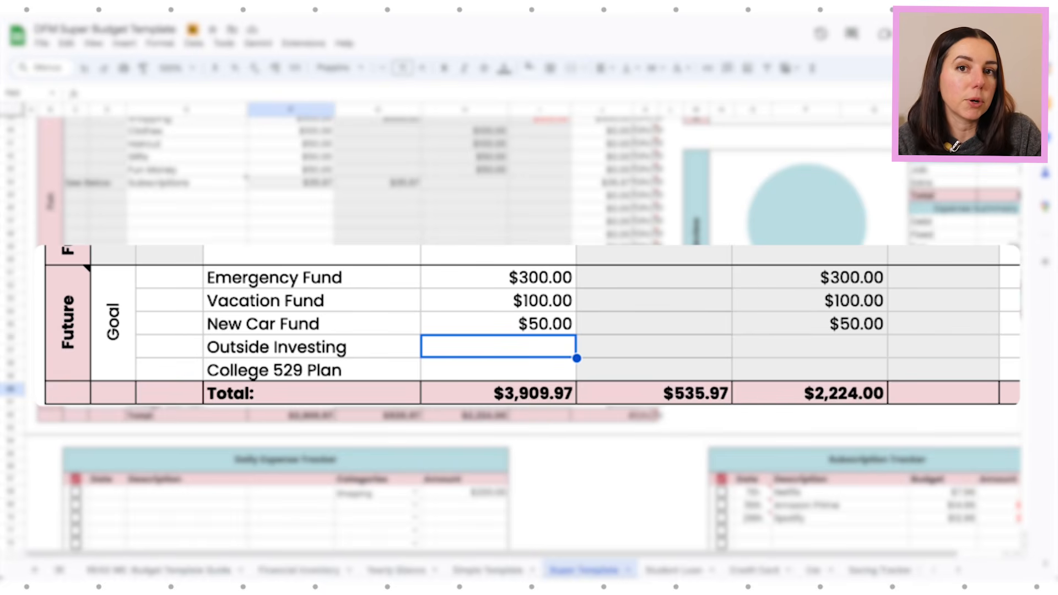
click(311, 347)
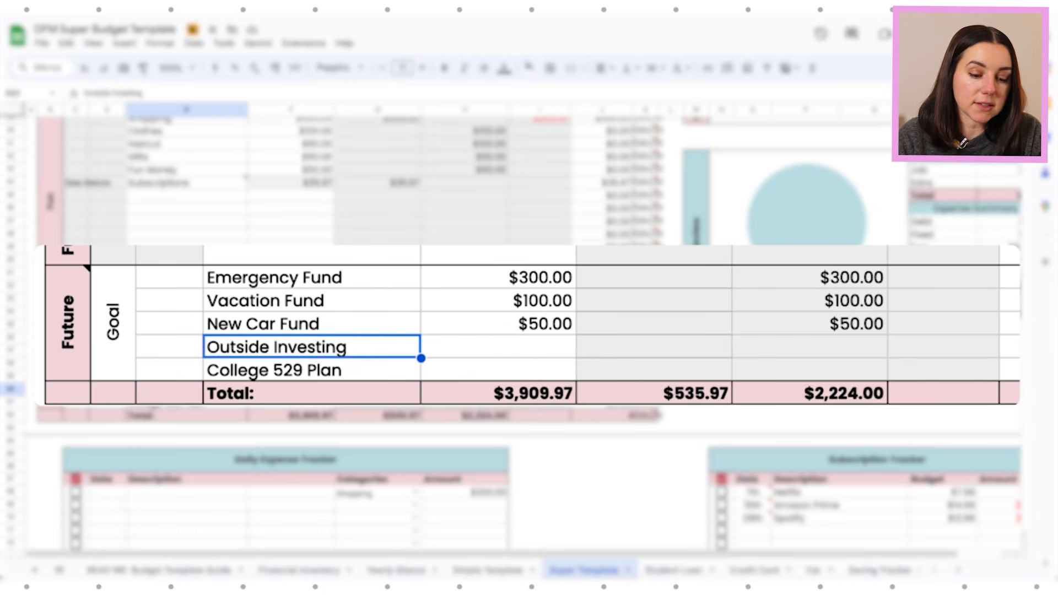
click(498, 346)
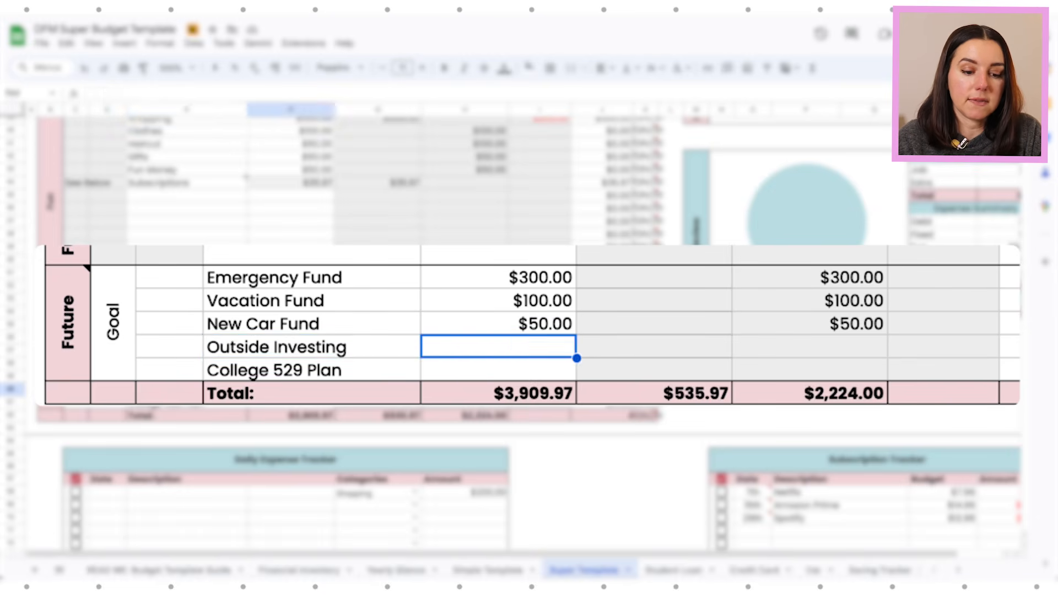
click(312, 346)
key(Down)
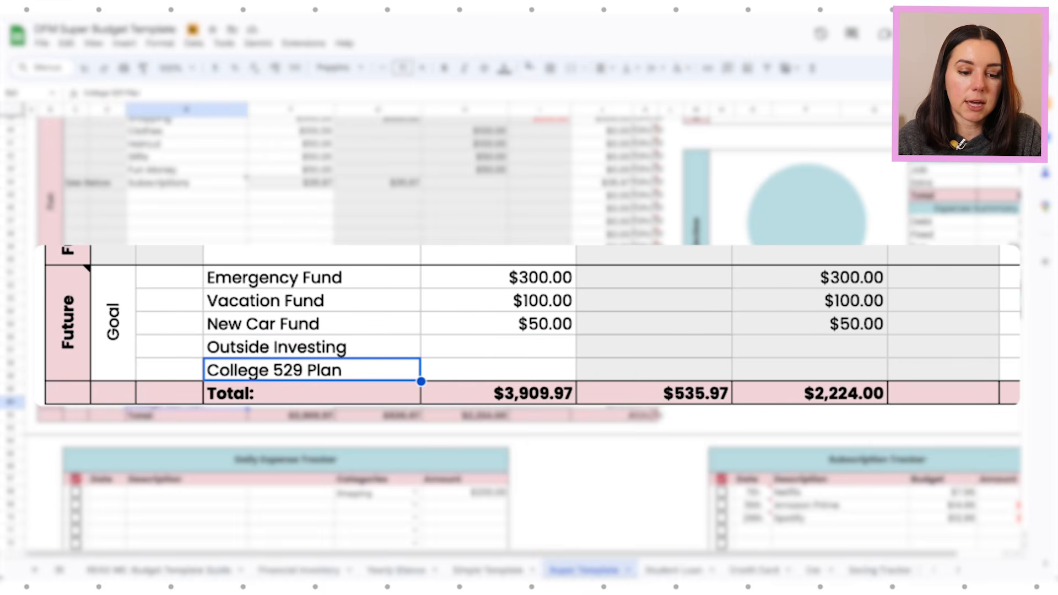
key(Right)
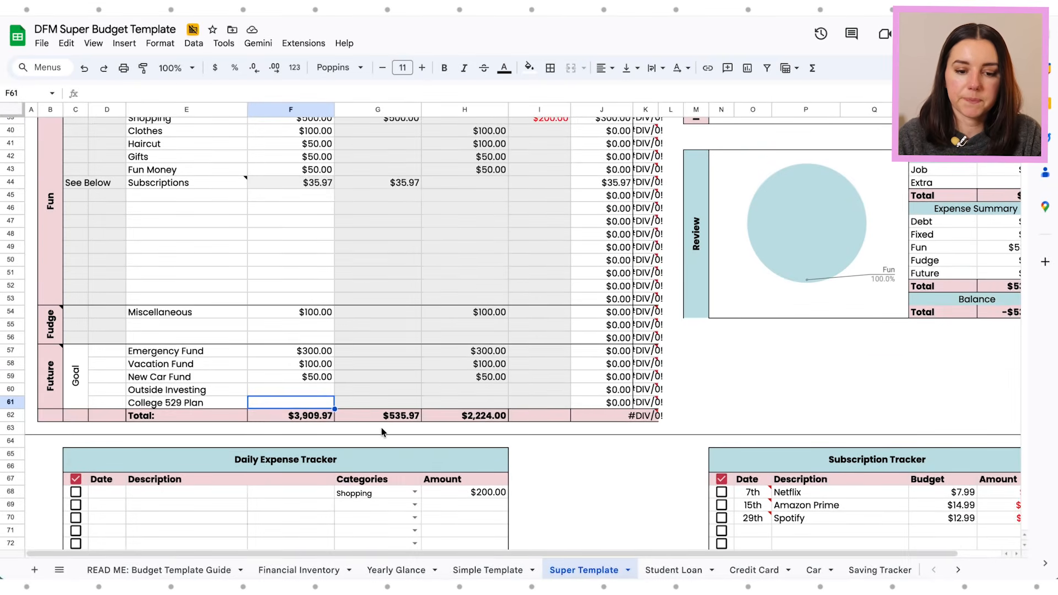
Step: Review the planned income, total monthly expenses, total monthly savings and net in the Summary table
scroll(646, 417, up, 7)
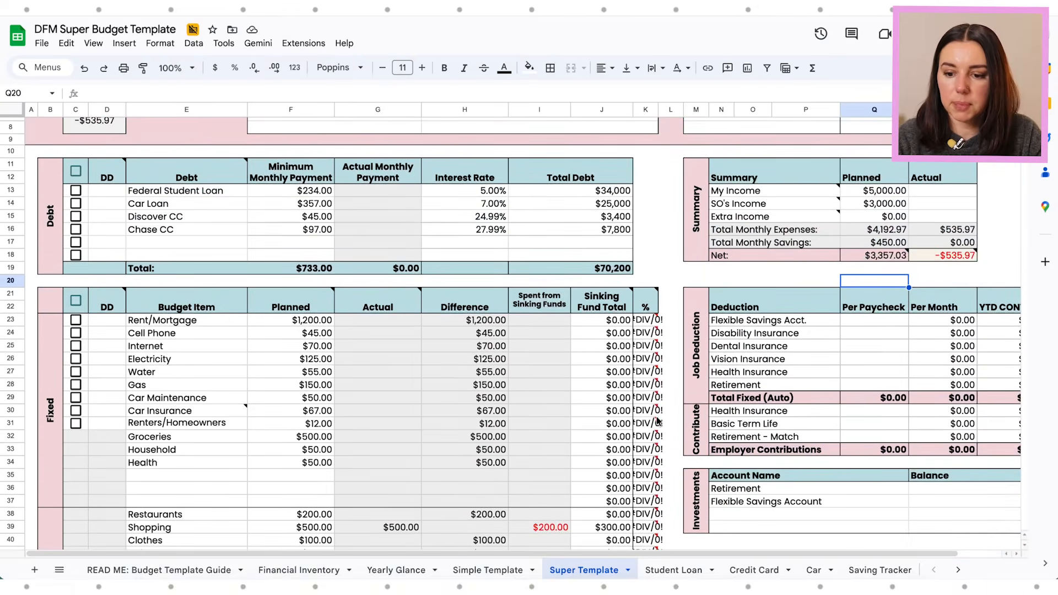
scroll(658, 421, up, 2)
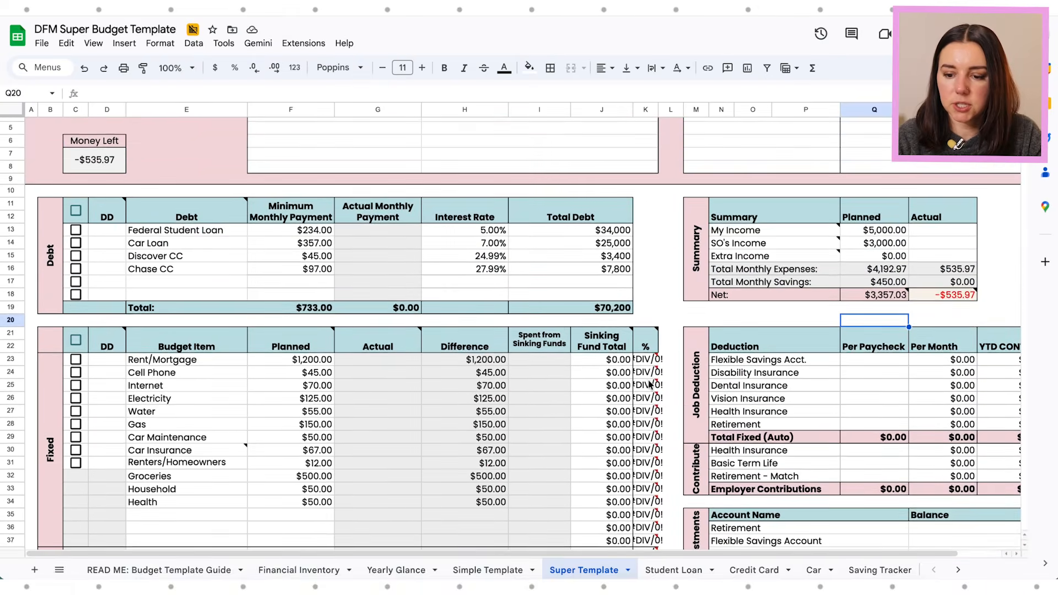
click(879, 260)
drag(879, 259, 880, 281)
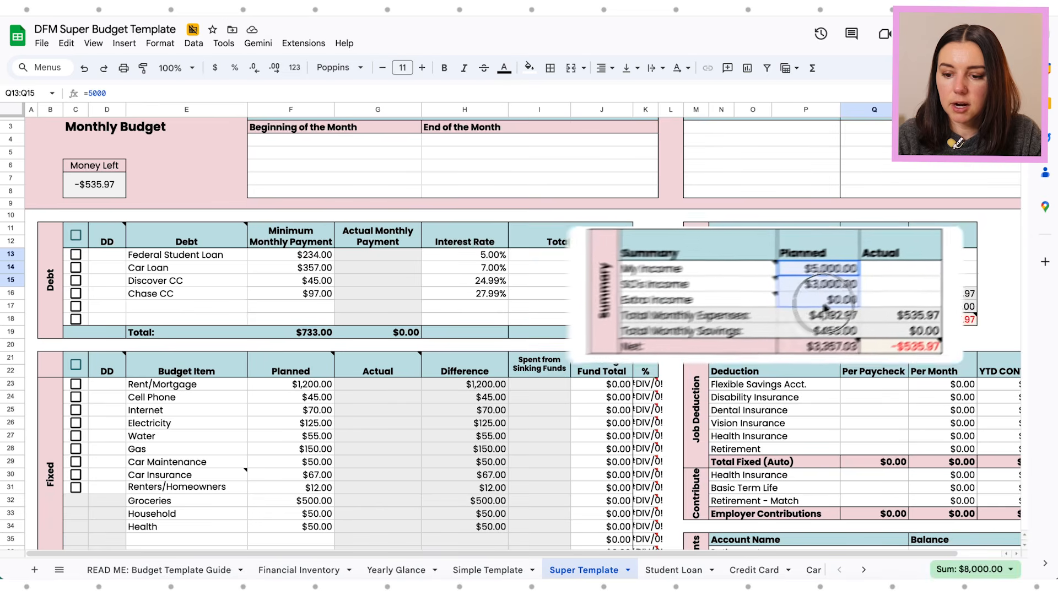
click(858, 299)
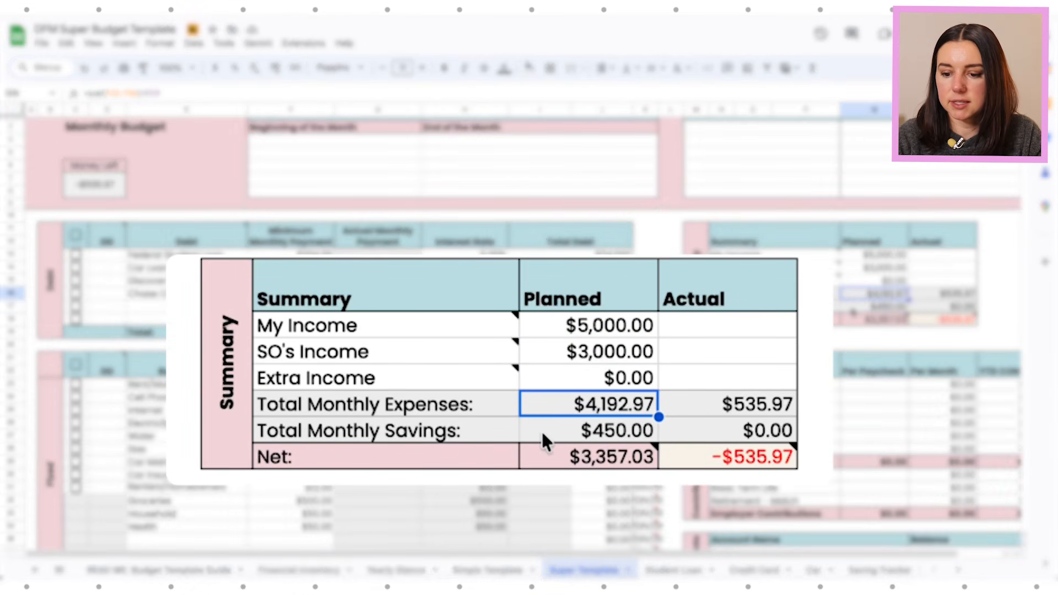
click(850, 307)
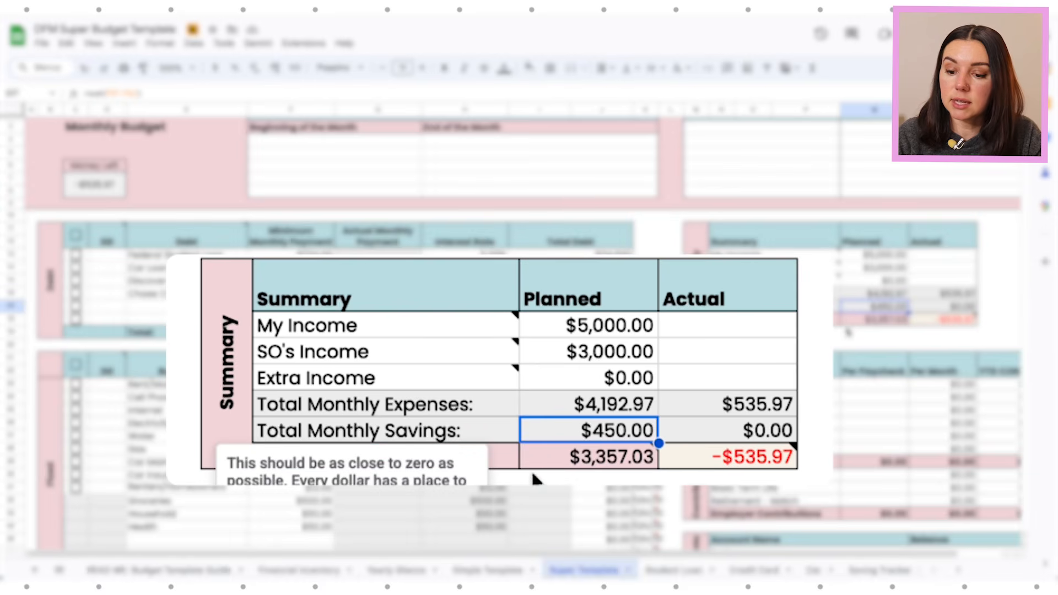
click(855, 321)
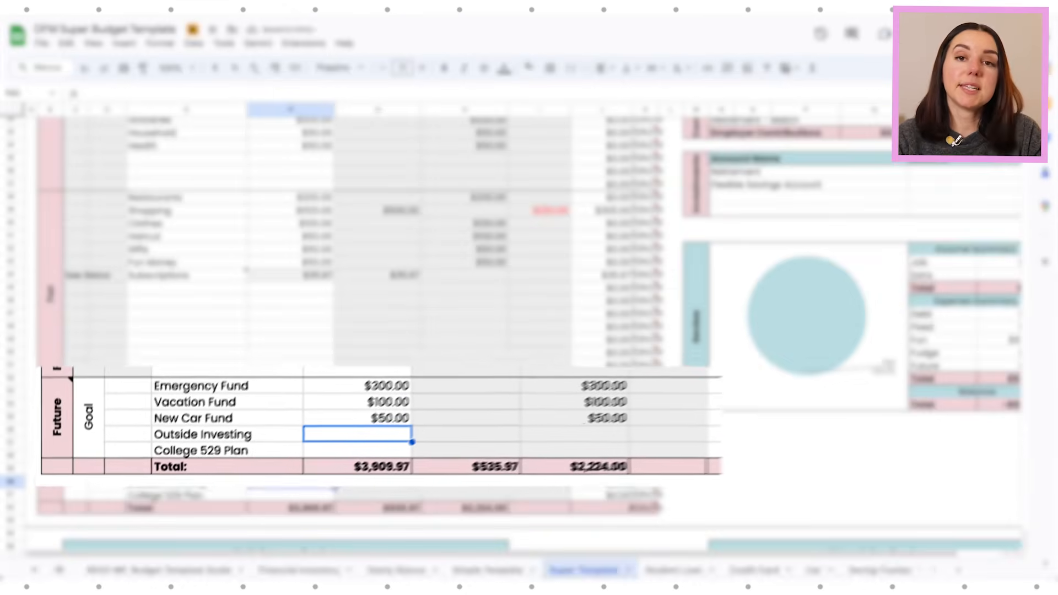
Step: Rename the Outside Investing item in the Future section to Down Payment and set its planned amount to $2,500
click(313, 334)
text(D)
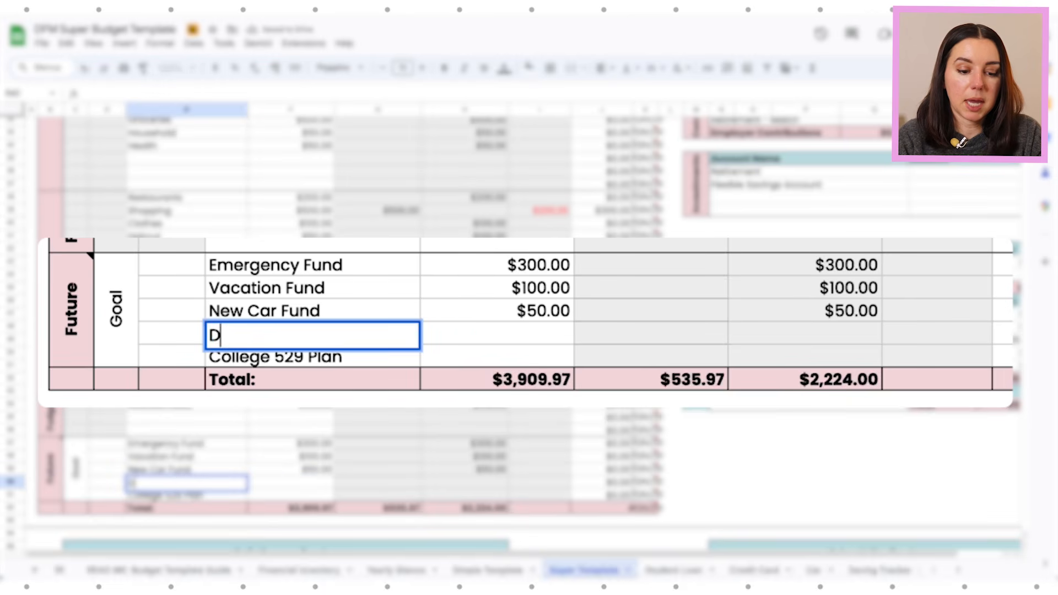
text(own Payment)
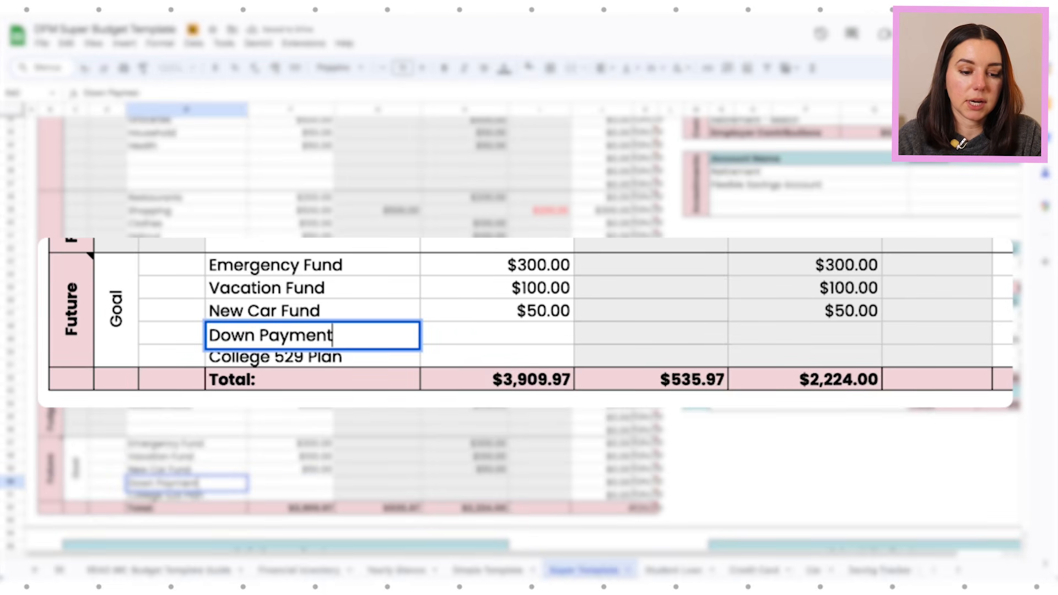
key(Tab)
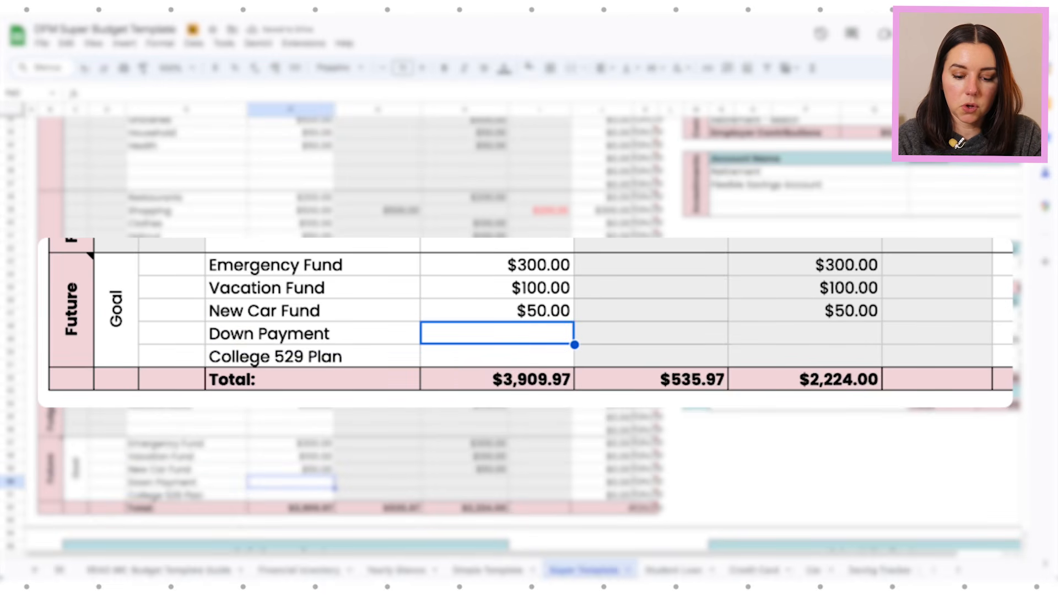
text(2500)
key(Return)
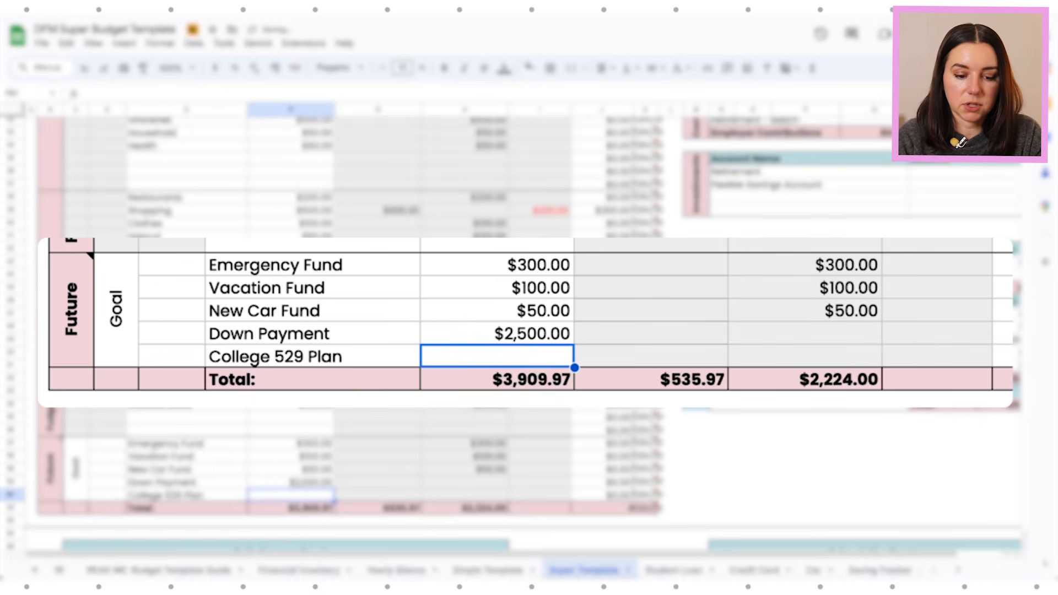
Step: Set the planned amount for College 529 Plan in the Future section to $200 and check the planned net in the Summary table
text(200)
key(Return)
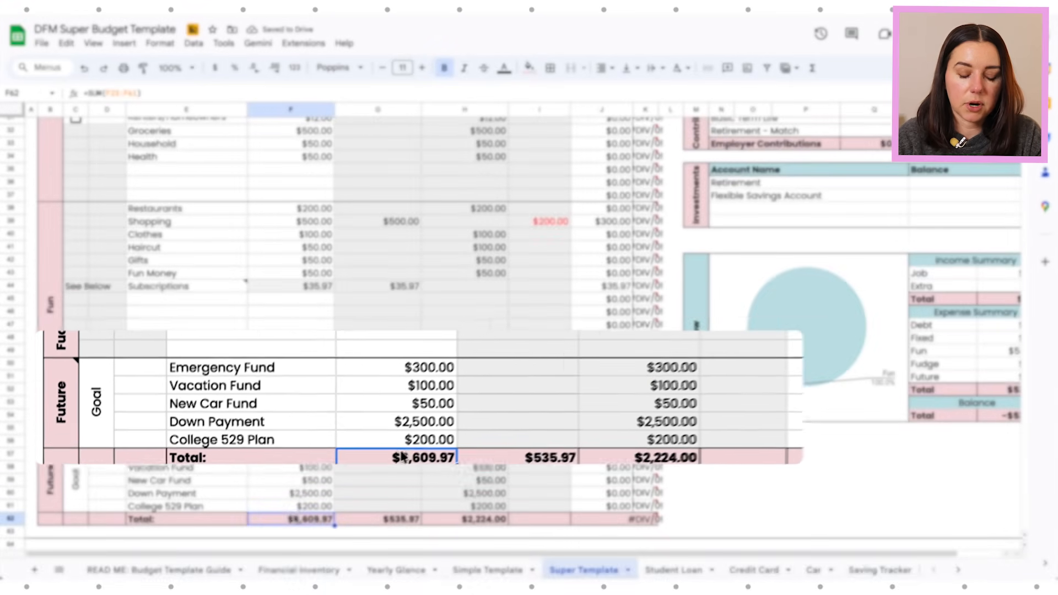
scroll(290, 510, up, 5)
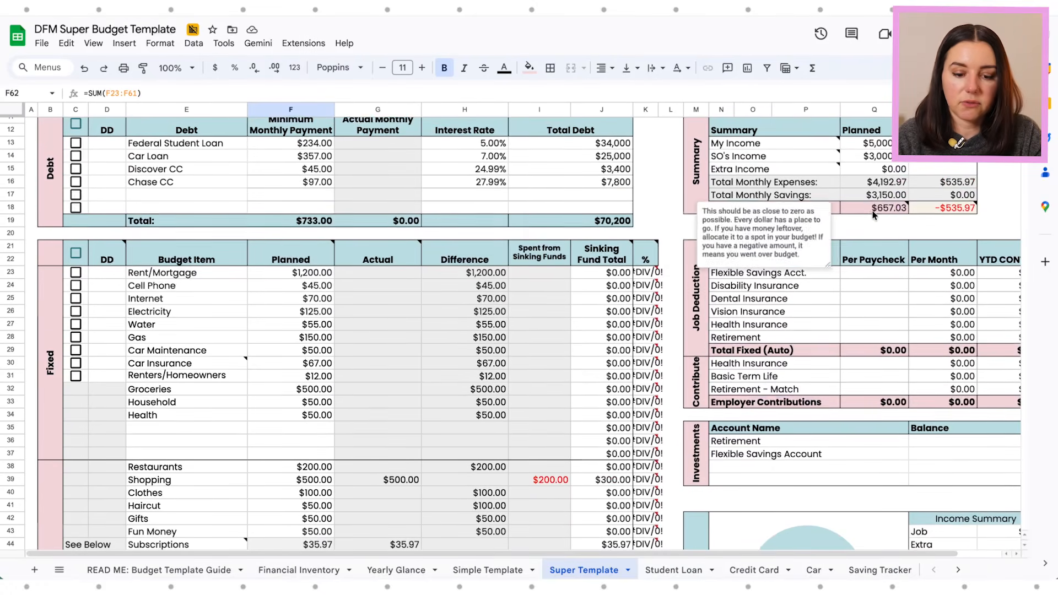
Step: Change the planned amounts in the Fun section to $400 for Restaurants and $300 for Fun Money
scroll(444, 388, down, 3)
click(303, 331)
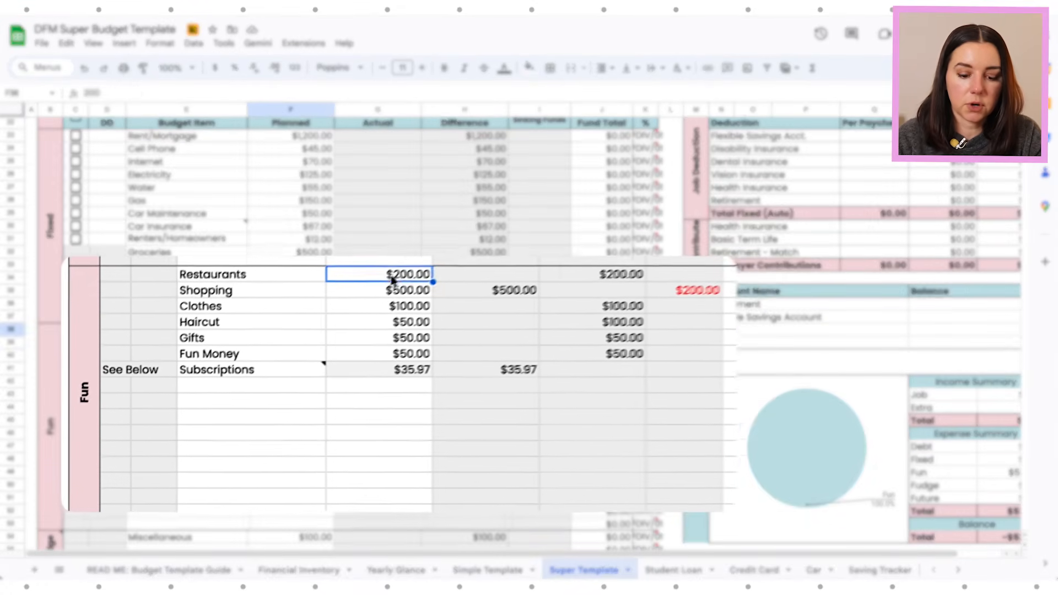
text(400)
key(Return)
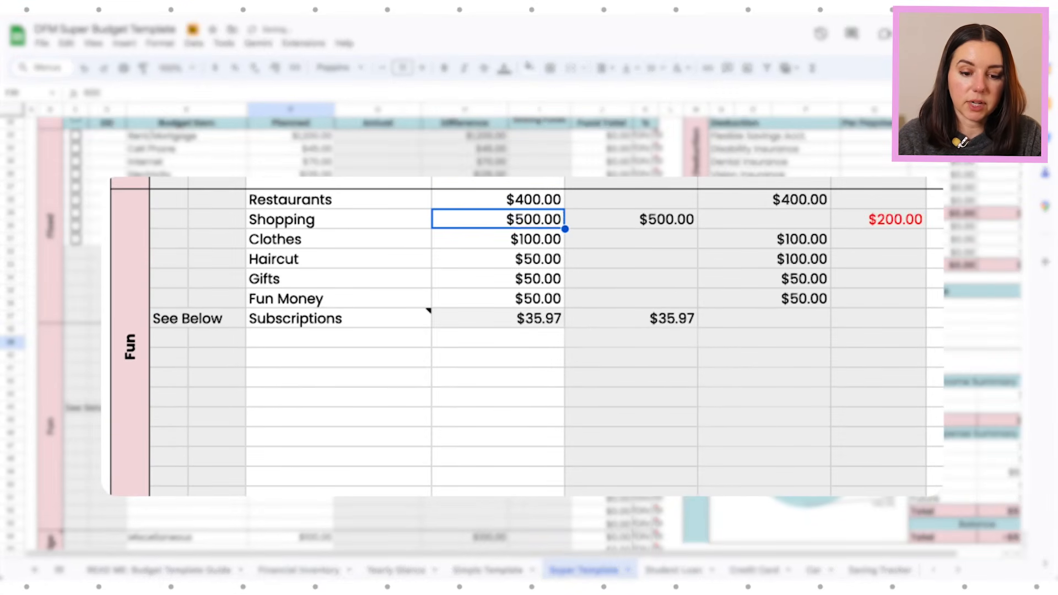
key(Down)
key(Down)
key(Down)
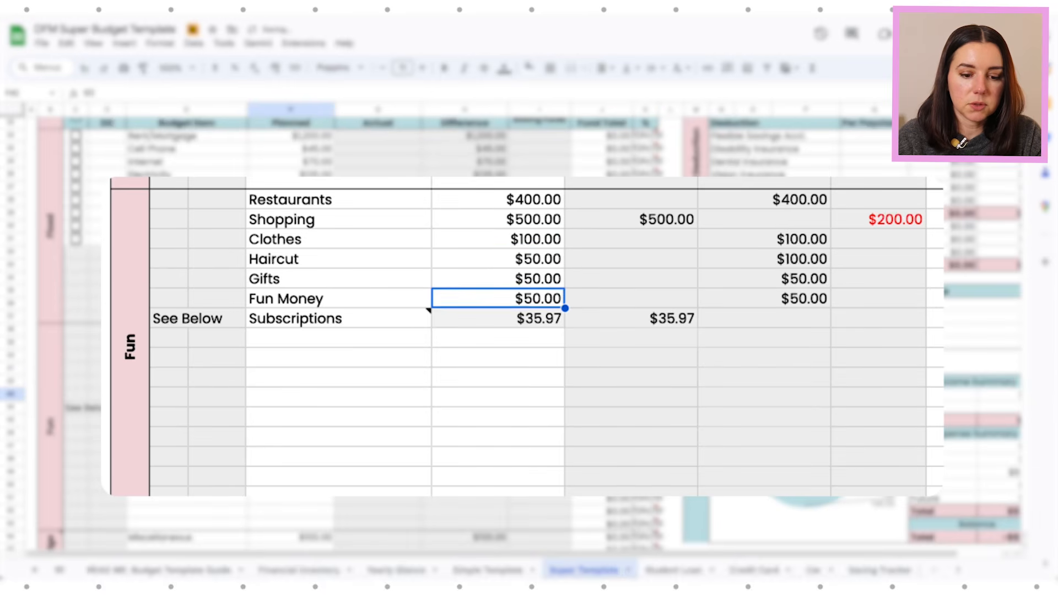
text(300)
key(Return)
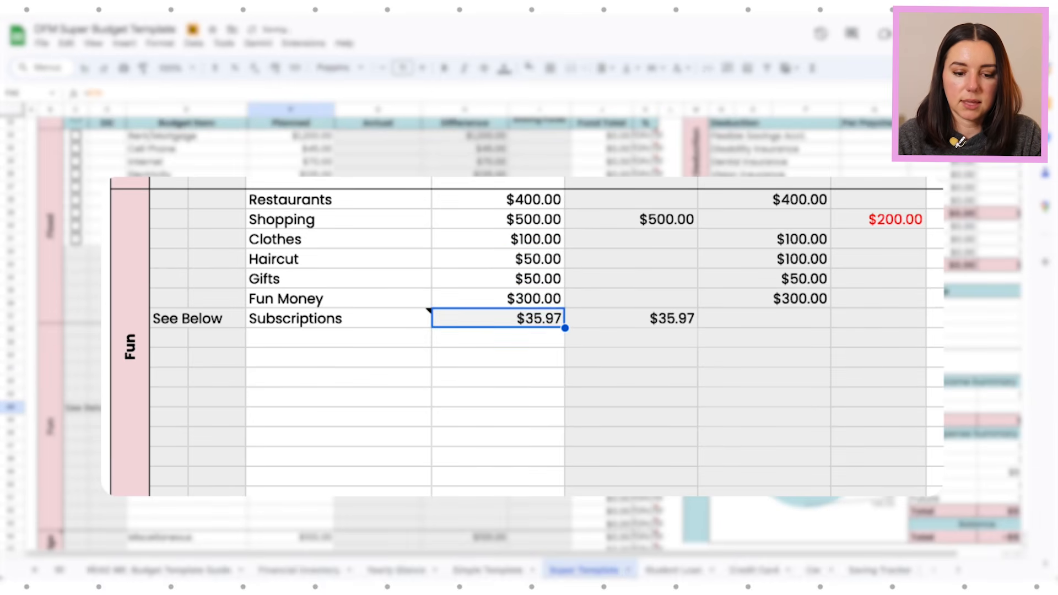
Step: Change the planned amounts in the Fixed section to $100 for Health and $125 for Car Insurance
scroll(226, 342, up, 5)
click(540, 391)
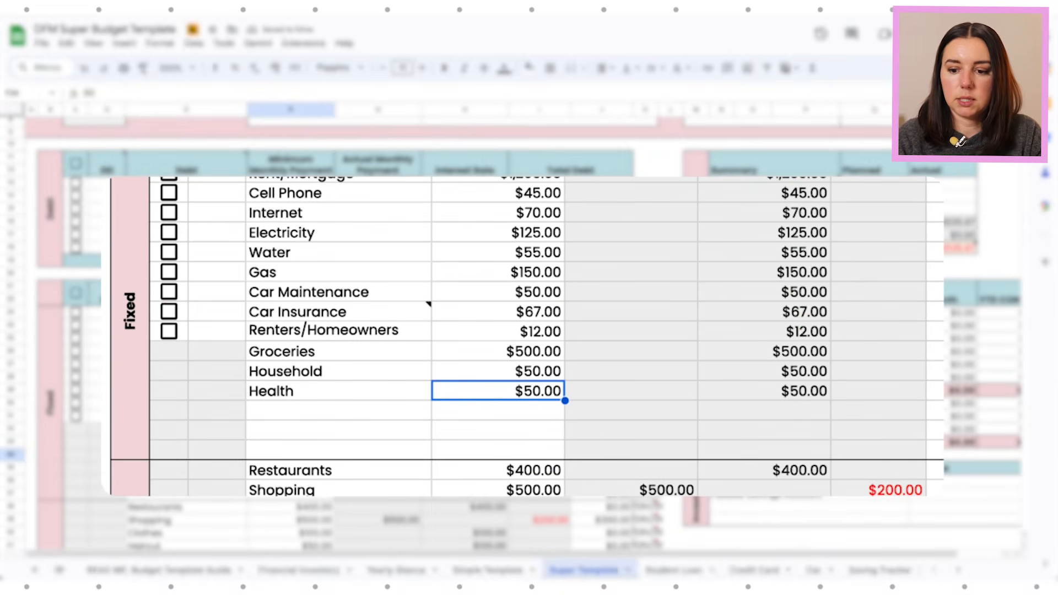
text(100)
key(Return)
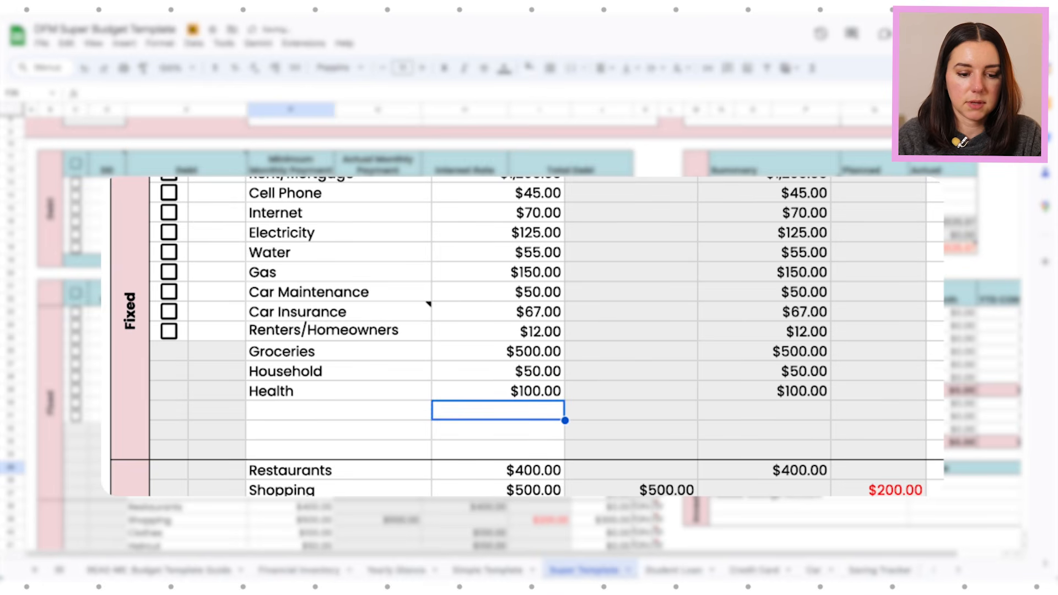
click(498, 351)
key(Up)
key(Up)
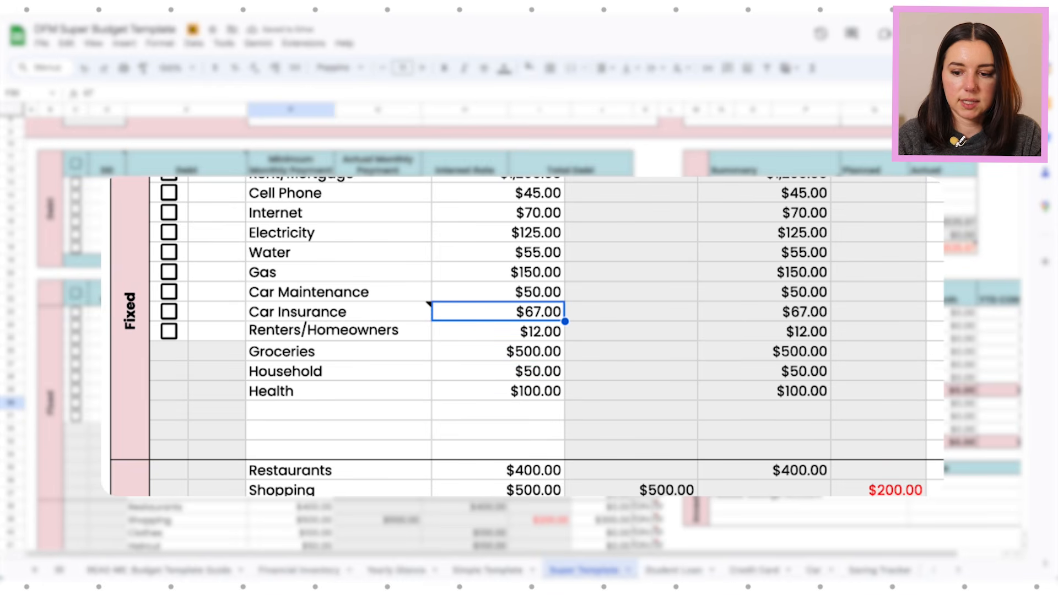
text(125)
key(Return)
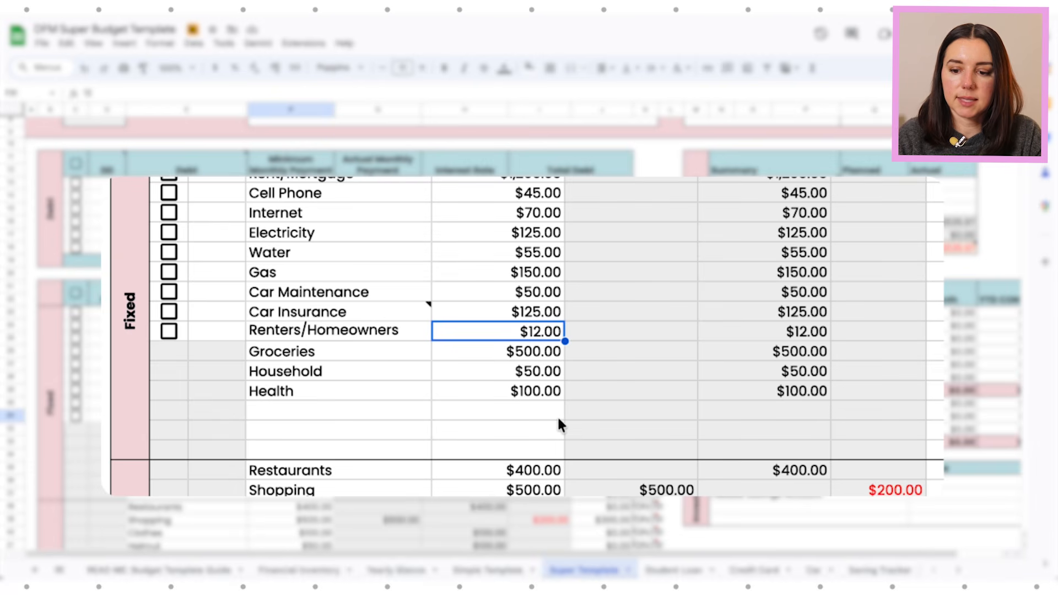
scroll(53, 199, down, 5)
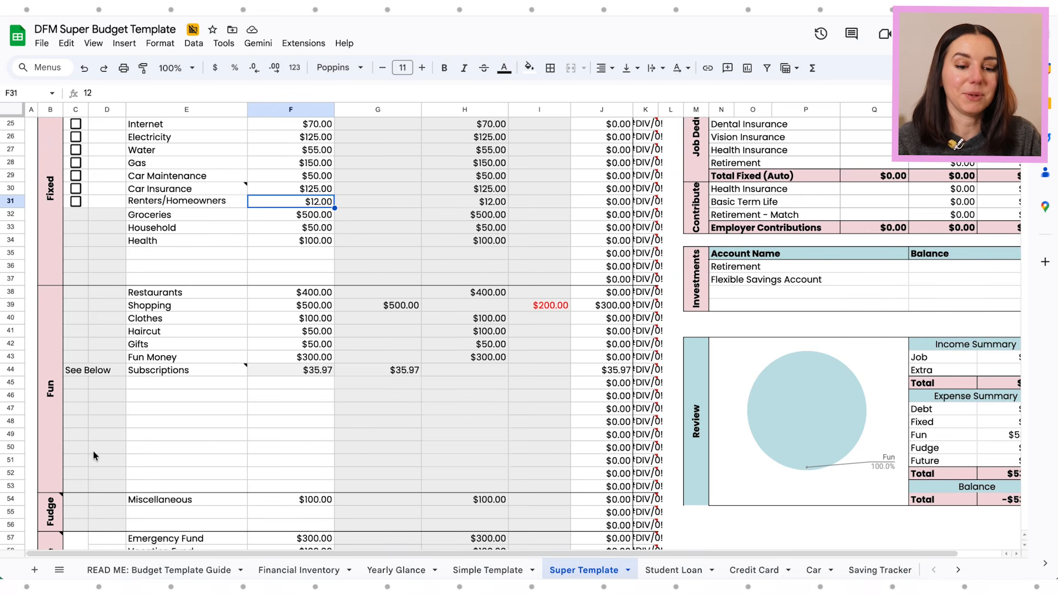
key(ctrl+minus)
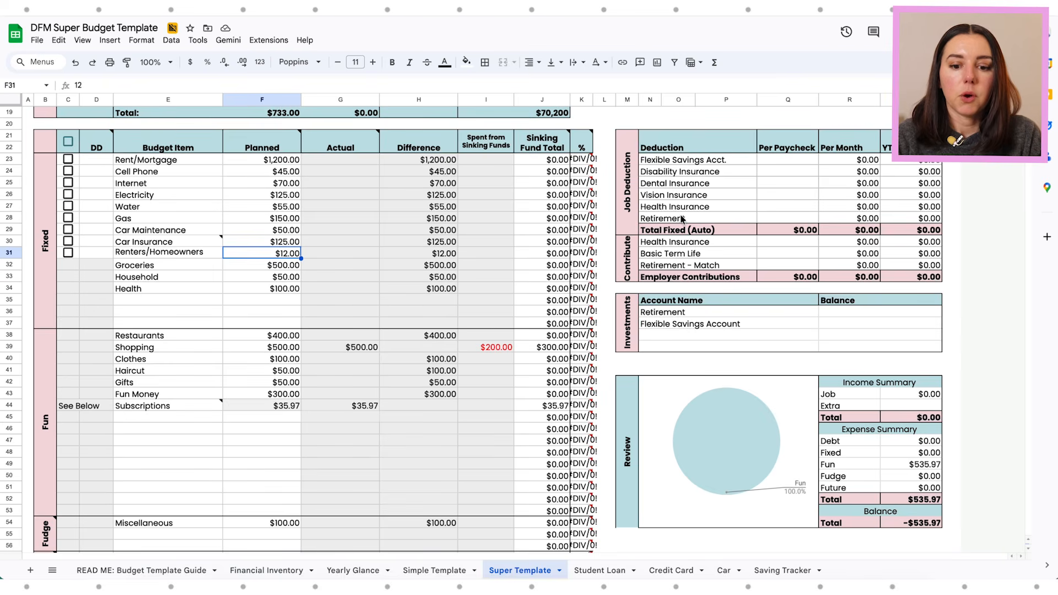
scroll(681, 218, up, 1)
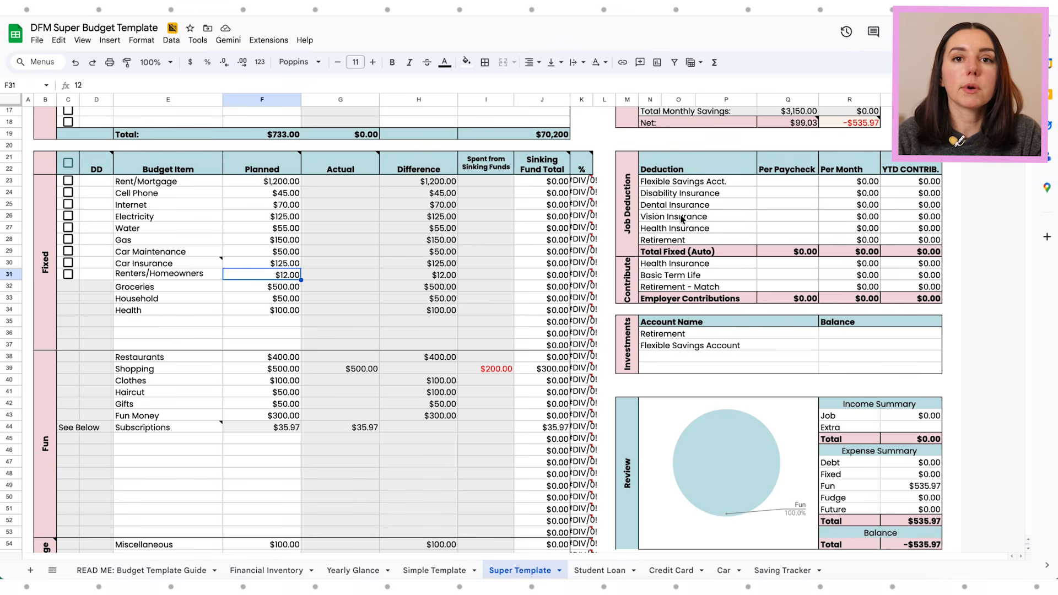
scroll(693, 231, up, 1)
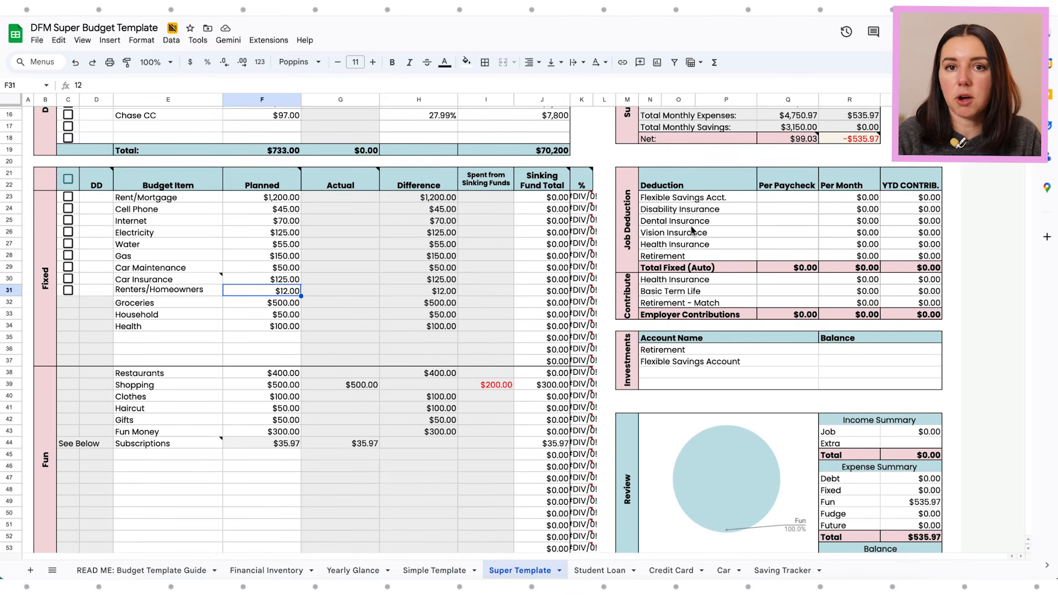
Step: Enter the actual amount for My Income in the Summary table as the sum of two paychecks, =2500+2500
scroll(692, 230, up, 5)
click(887, 260)
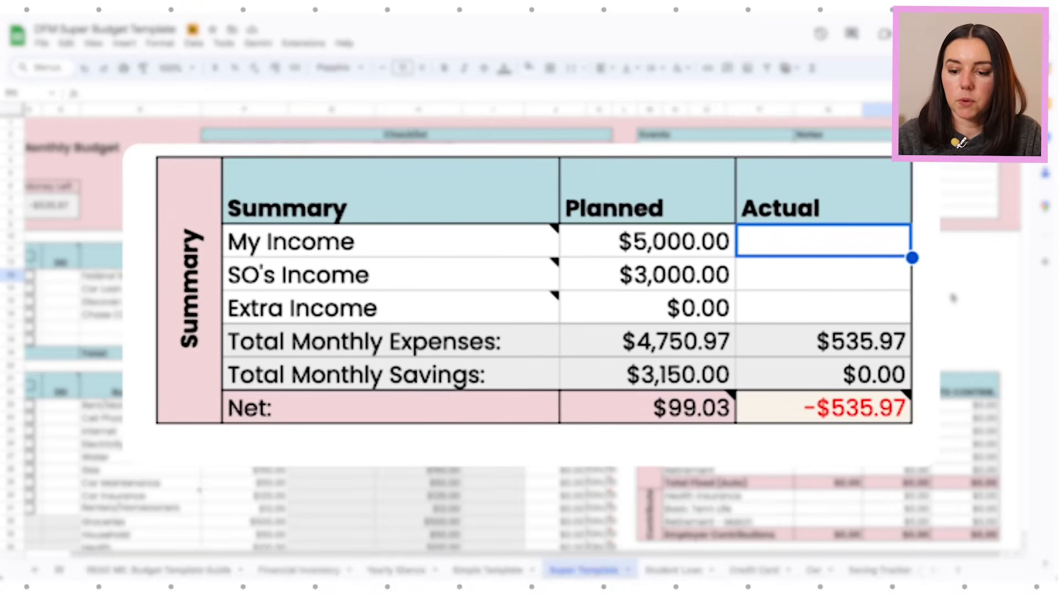
text(=)
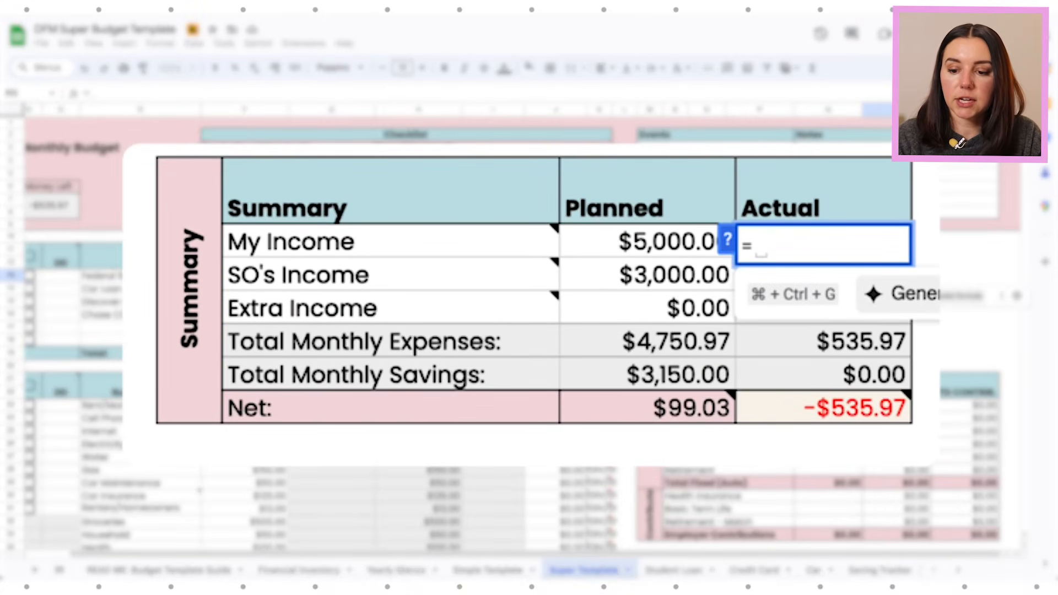
text(255)
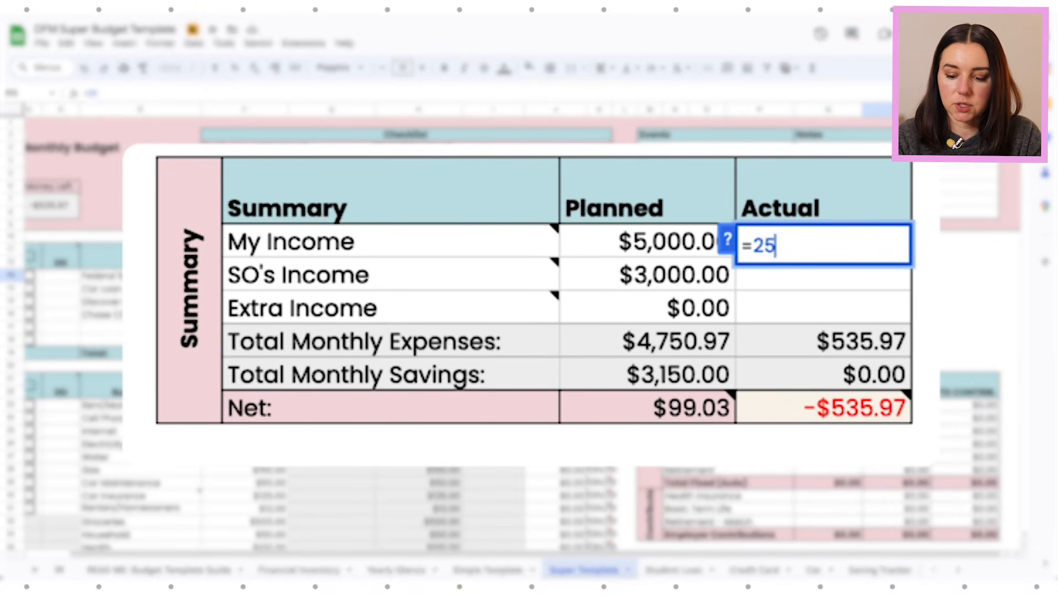
key(BackSpace)
key(BackSpace)
key(BackSpace)
key(BackSpace)
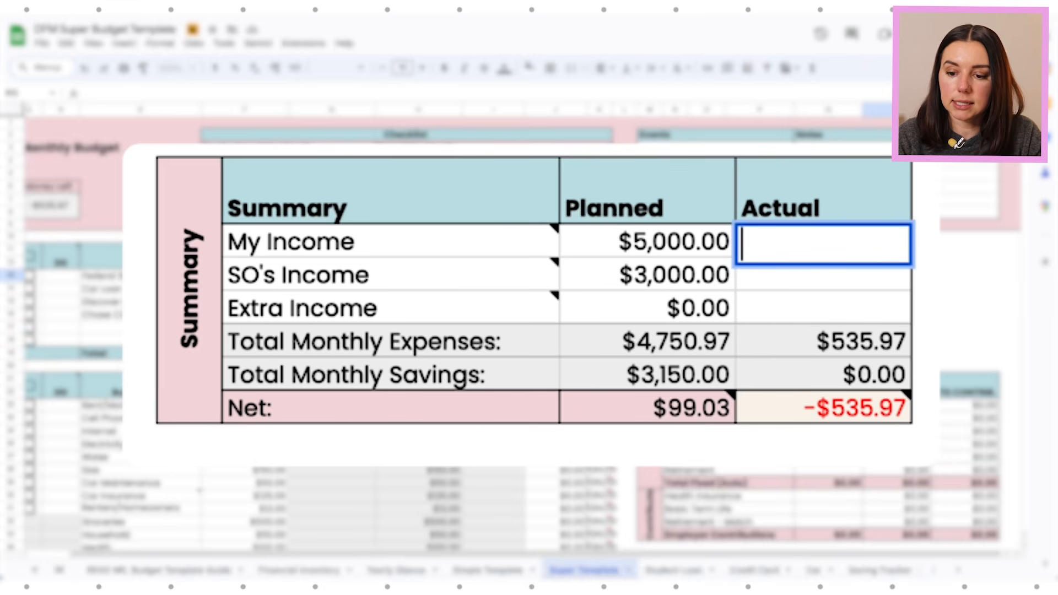
text(=)
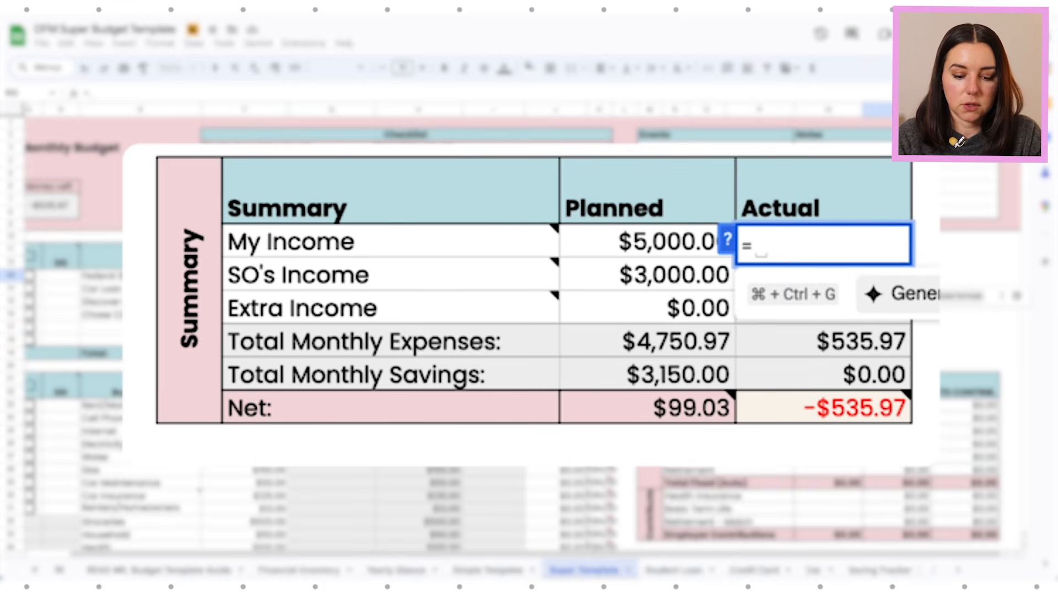
text(2500)
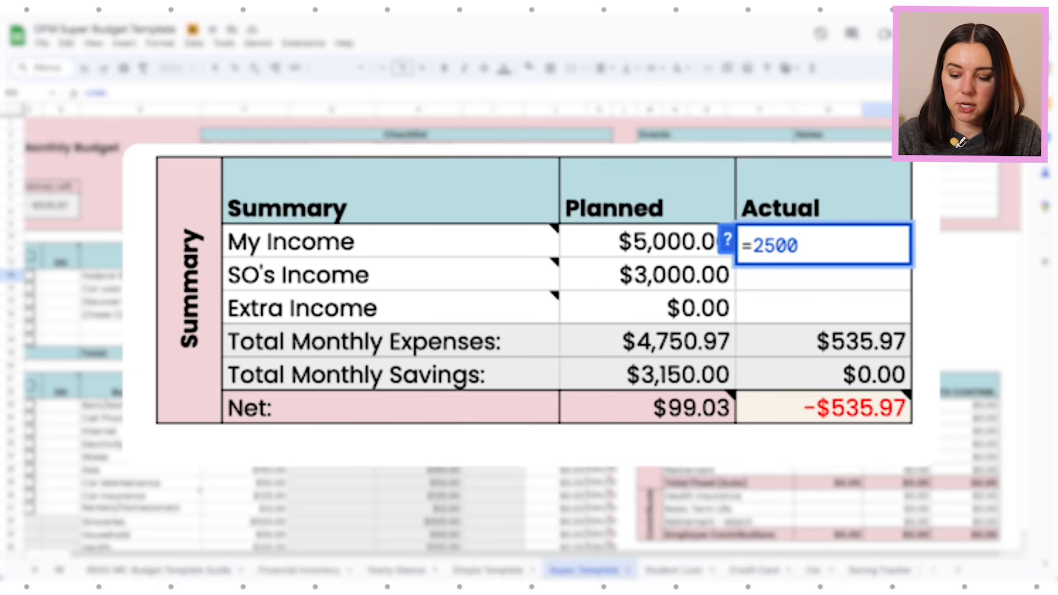
text(+25000)
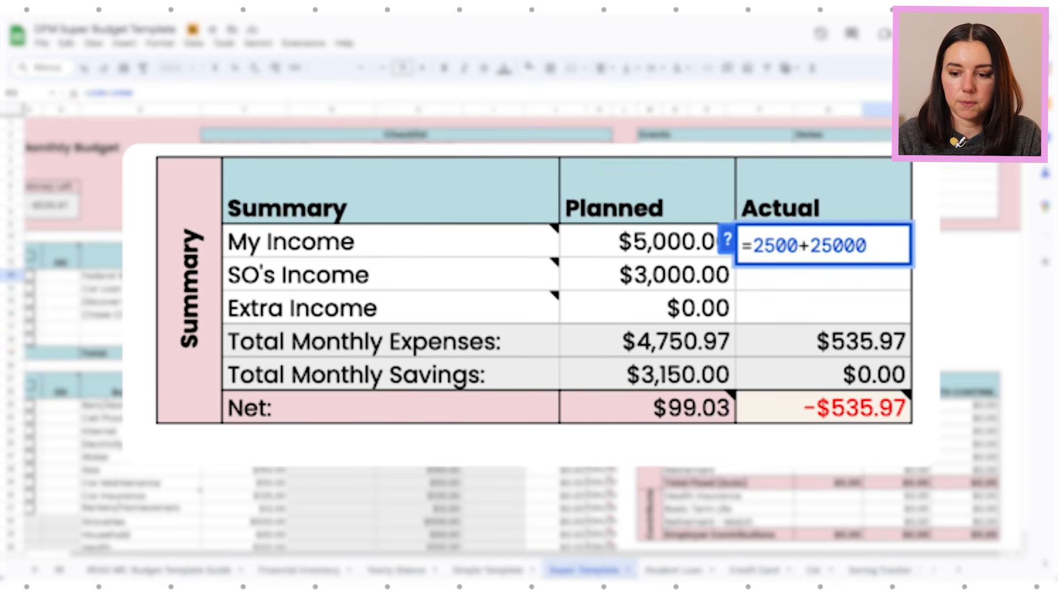
key(BackSpace)
key(Return)
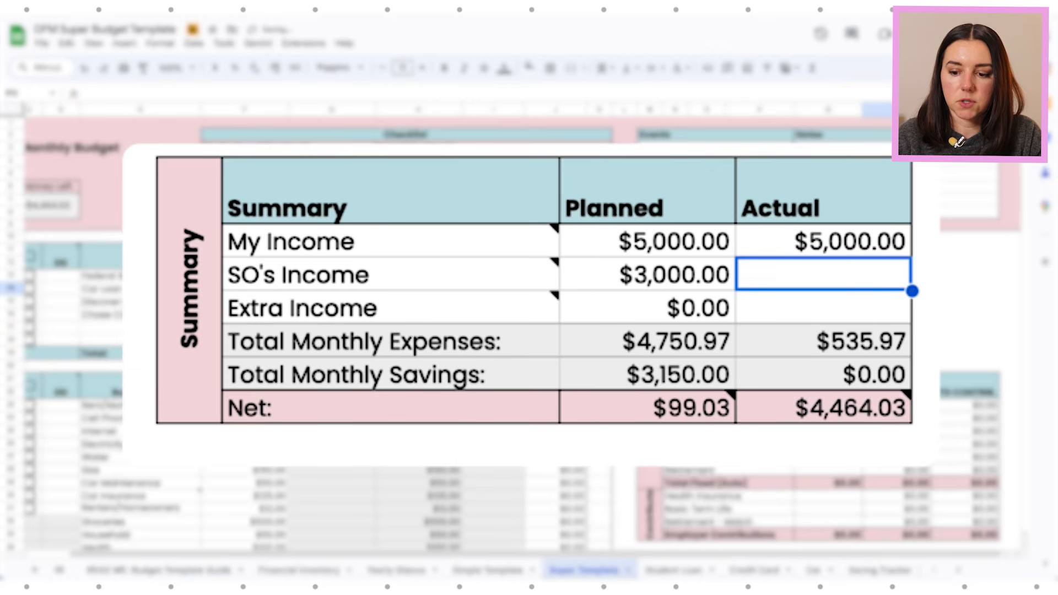
Step: Enter the actual amount for SO's Income in the Summary table as the formula =1500+1500
text(=)
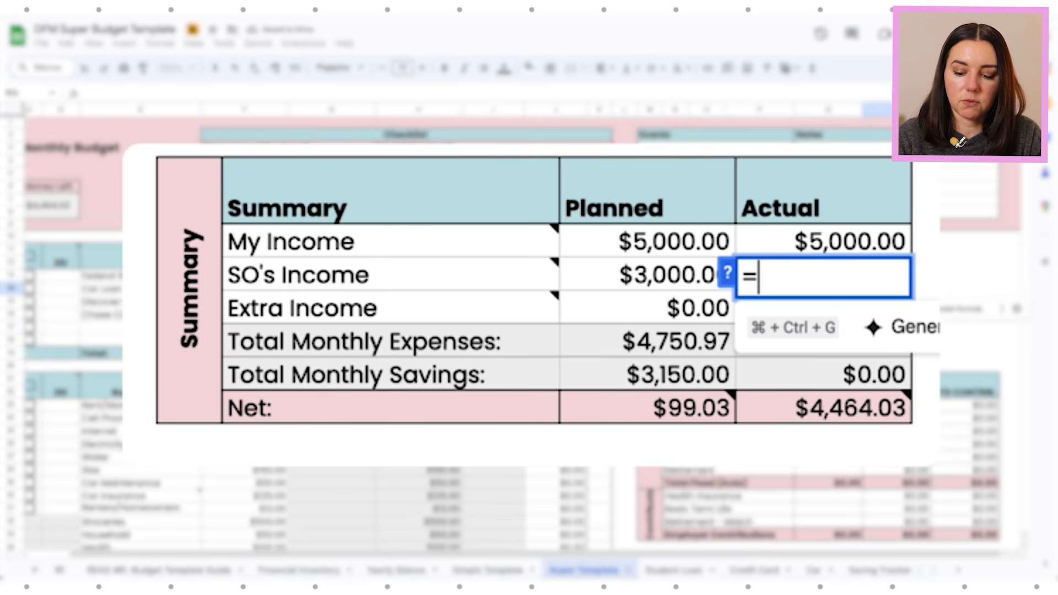
text(150)
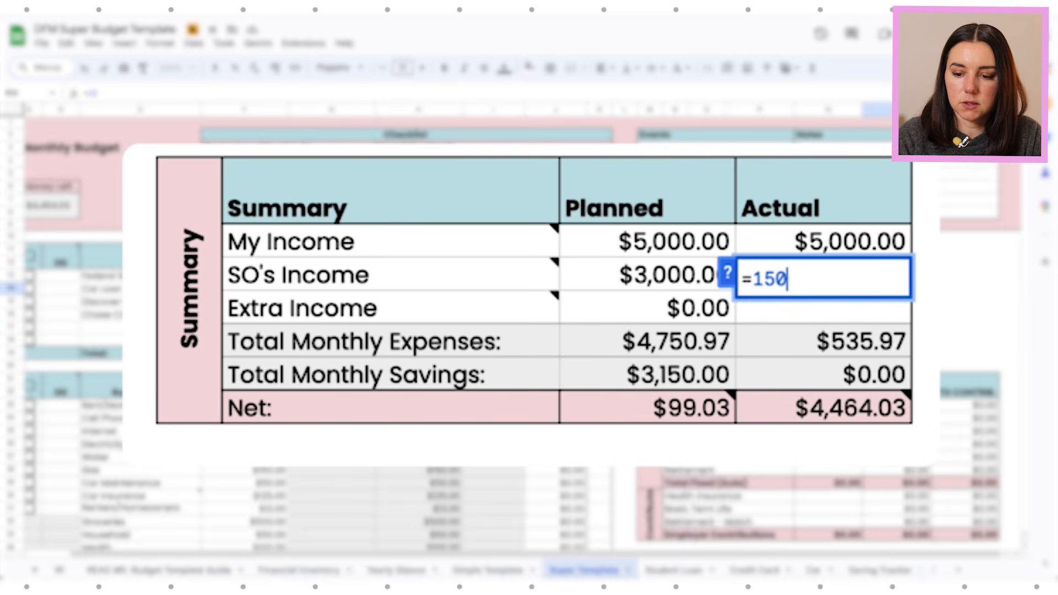
text(0+1500)
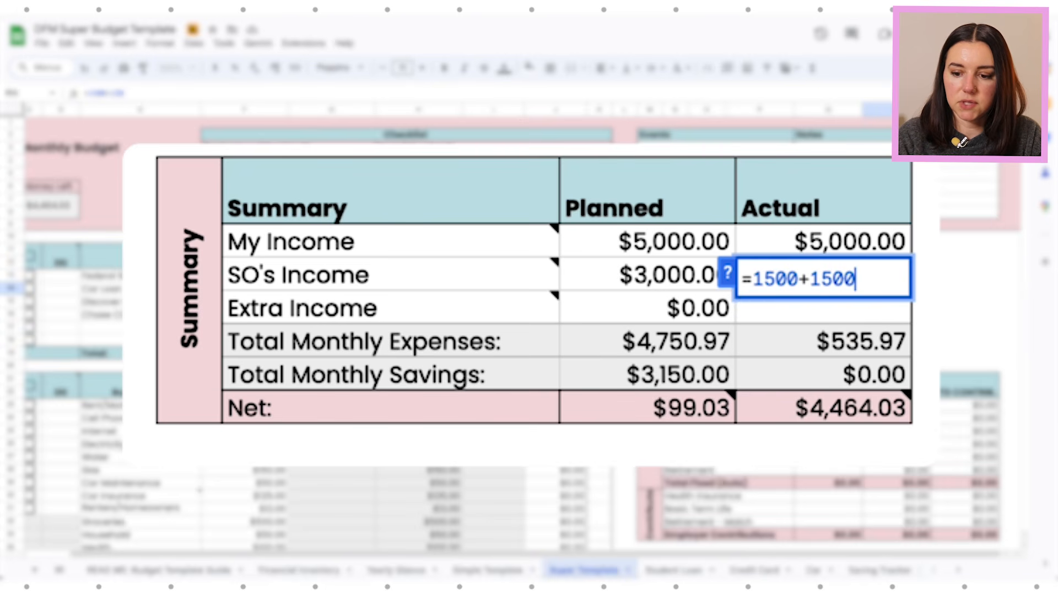
key(Return)
click(823, 274)
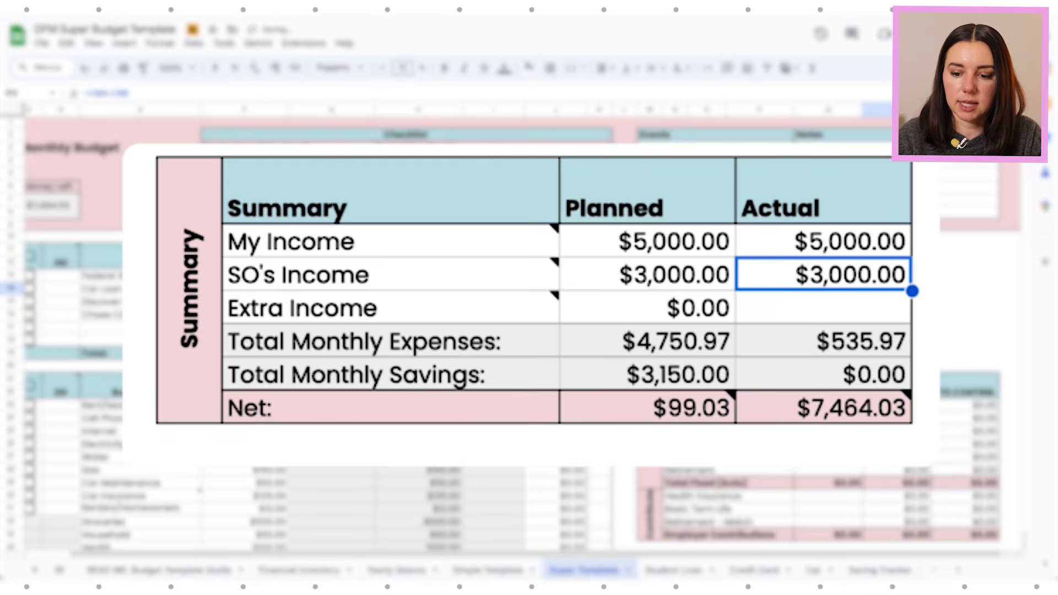
Step: Enter an actual amount of $300 for Extra Income in the Summary table
click(823, 307)
text(300)
key(Return)
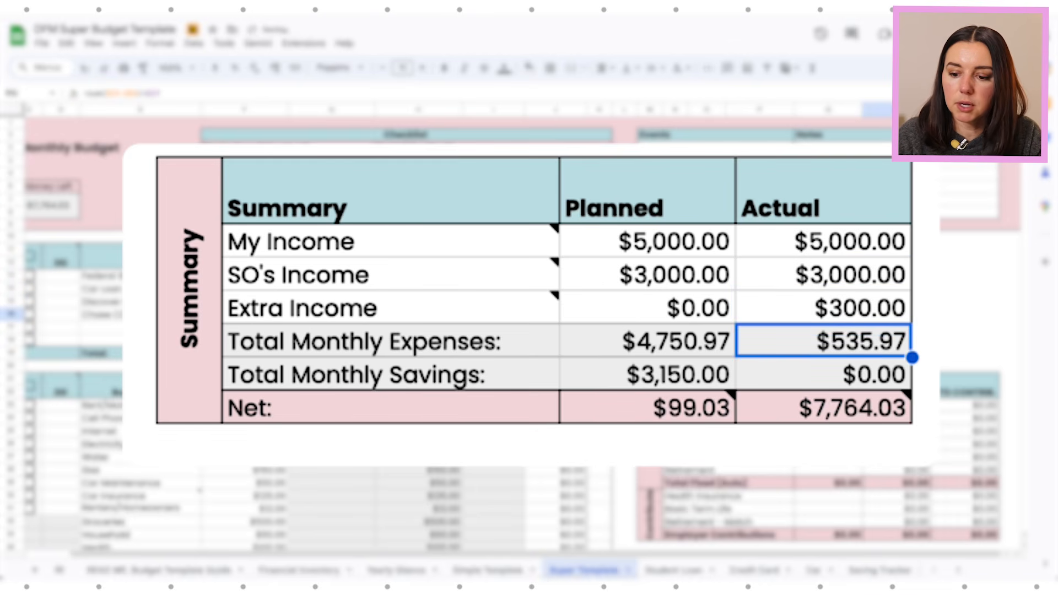
click(823, 306)
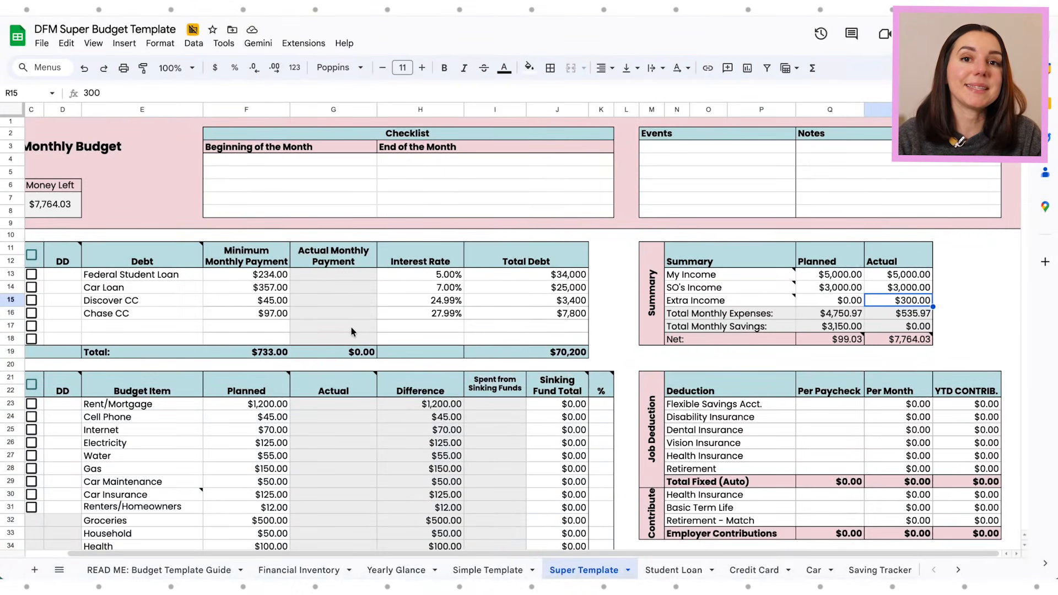
Step: Start an expense entry in the first undated, empty row of the Daily Expense Tracker with date 1/2 and description Chickfila
scroll(352, 331, down, 8)
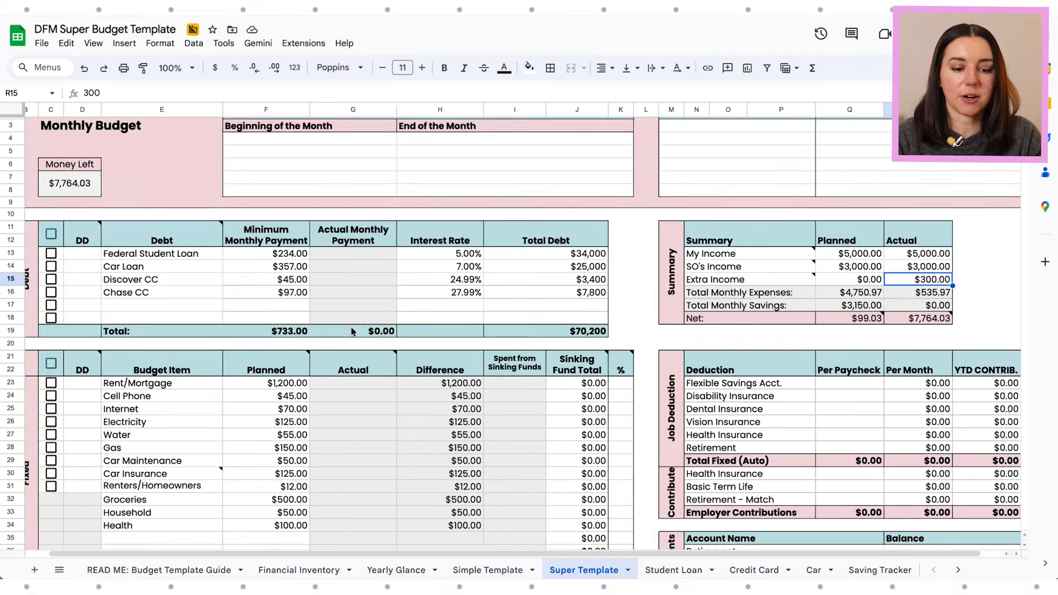
scroll(351, 332, down, 1)
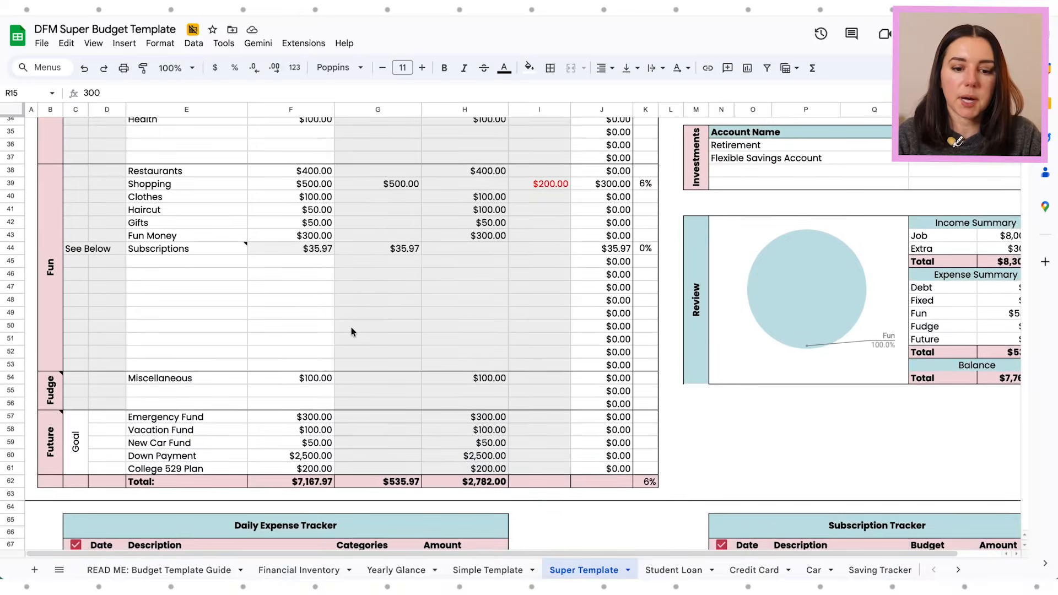
scroll(352, 323, up, 2)
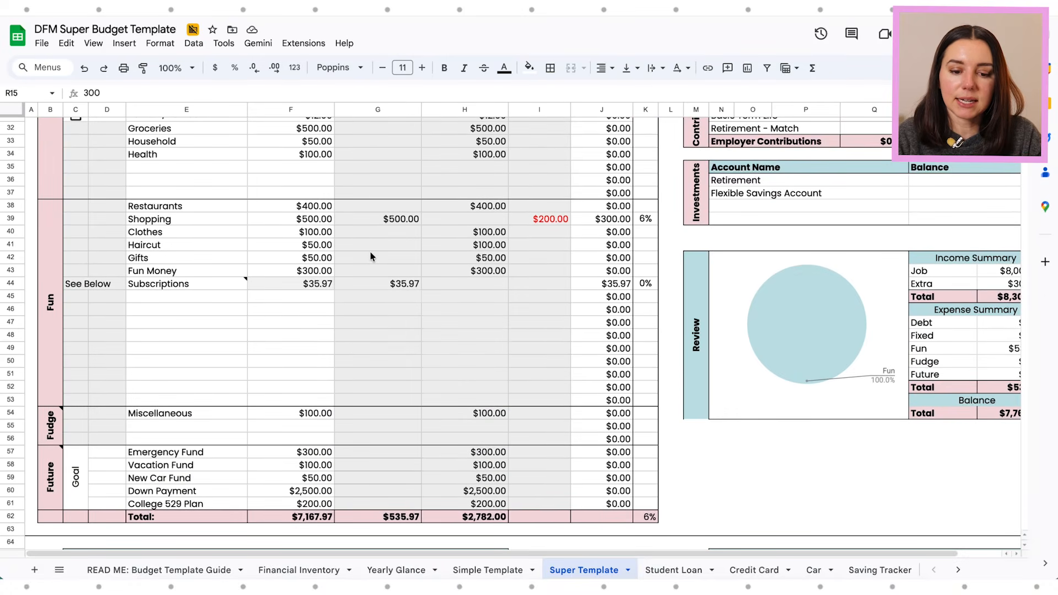
scroll(372, 289, up, 6)
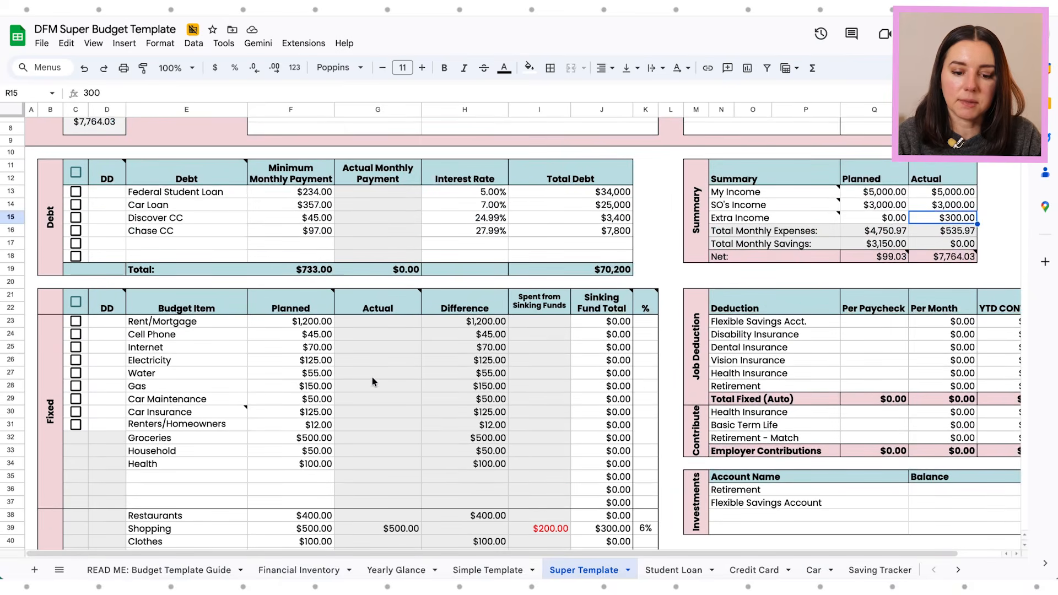
scroll(394, 462, down, 9)
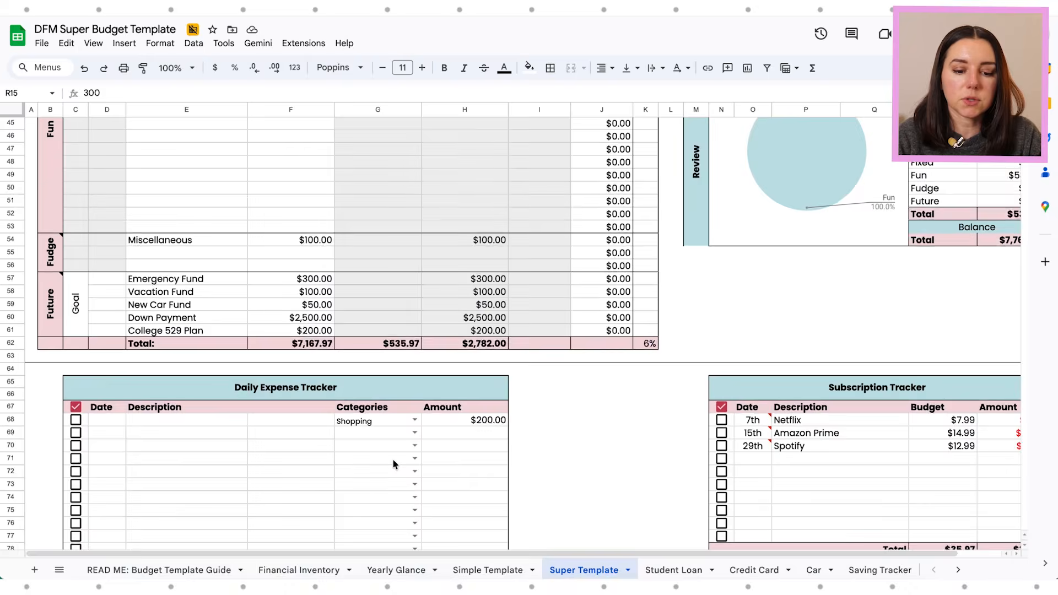
scroll(393, 458, down, 3)
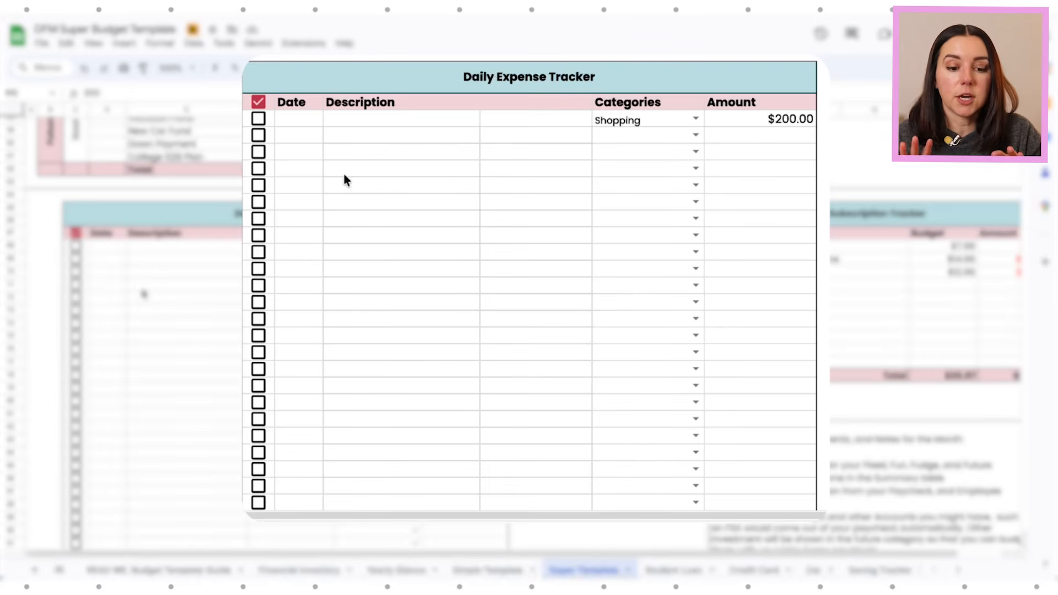
click(109, 260)
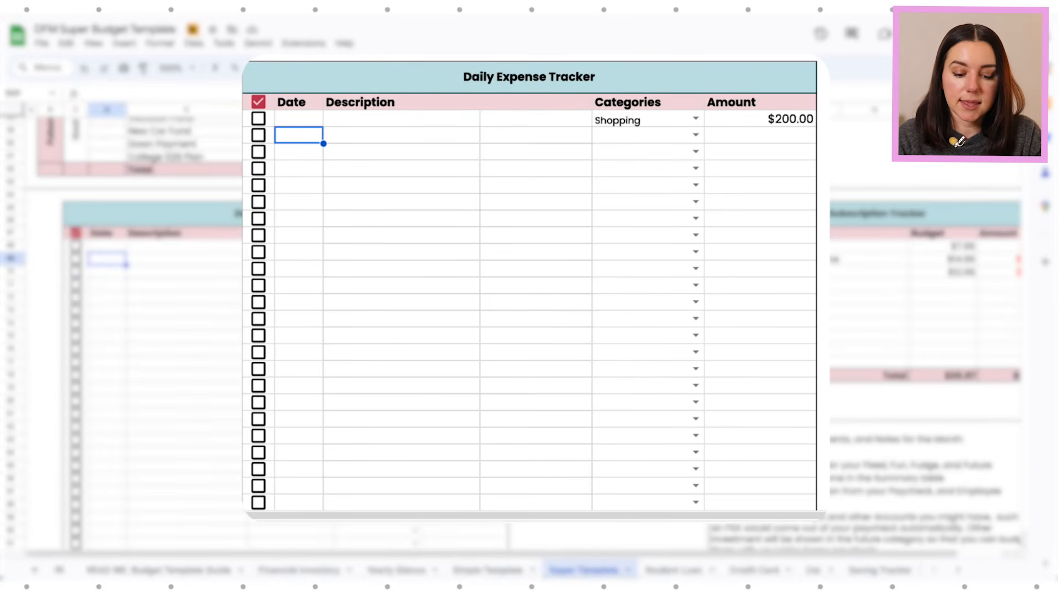
text(1/2)
key(Tab)
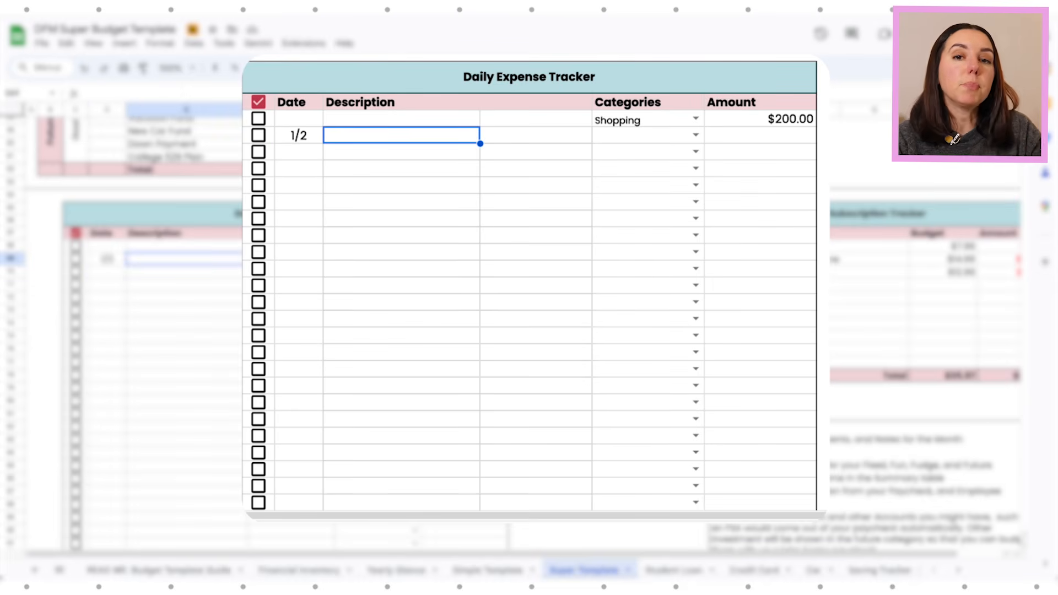
text(C)
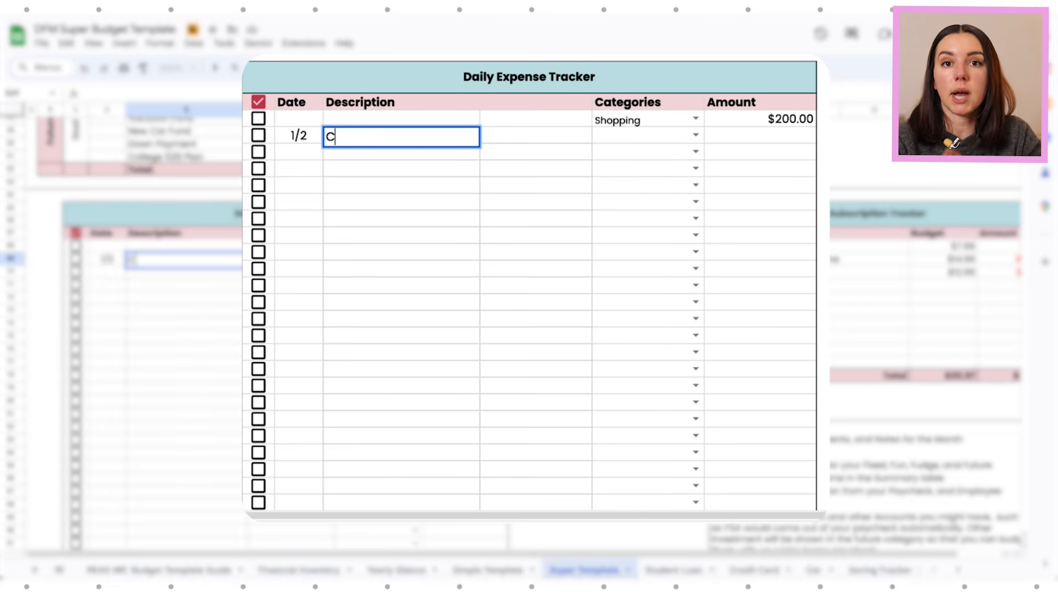
text(hickfi)
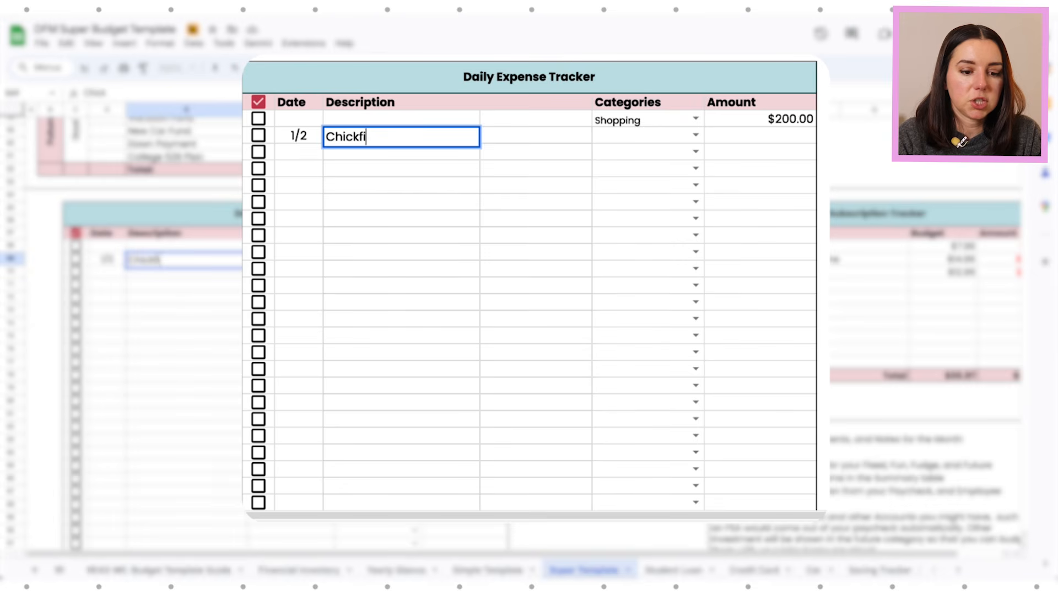
text(la)
key(Return)
Step: Add a second dated expense below Chickfila in the Daily Expense Tracker with date 1/5 and description H&M
text(1/5)
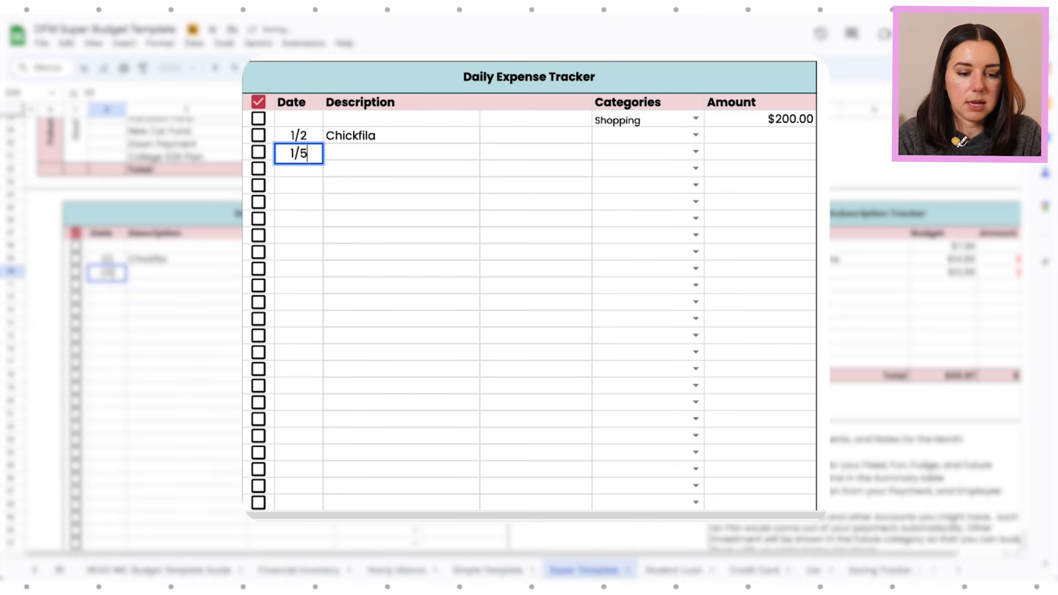
key(Tab)
text(H)
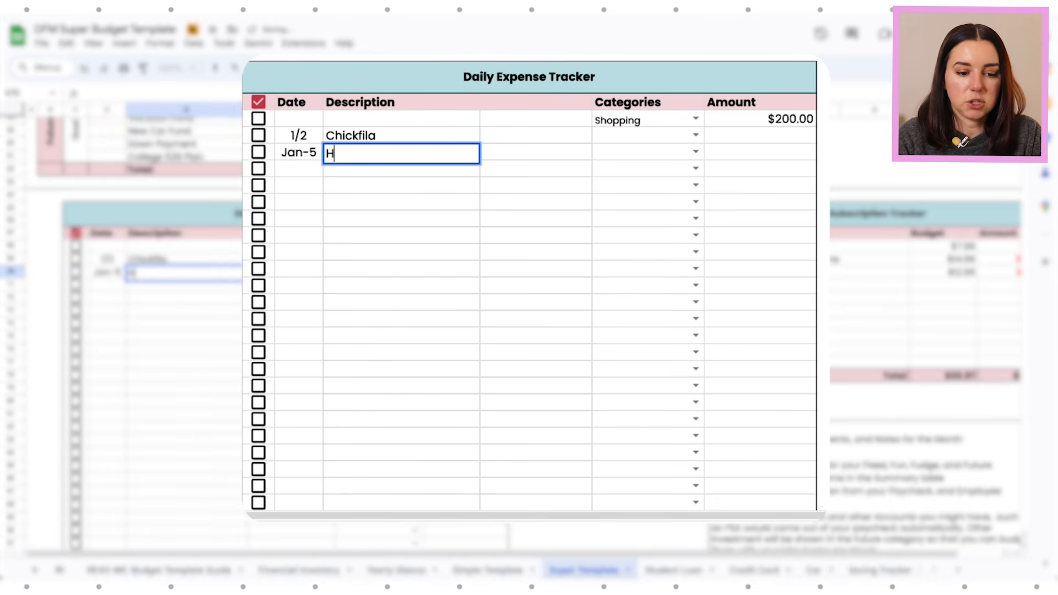
text(&M)
Step: Assign the Restaurants category to the Chickfila expense and enter an amount of $12
click(346, 141)
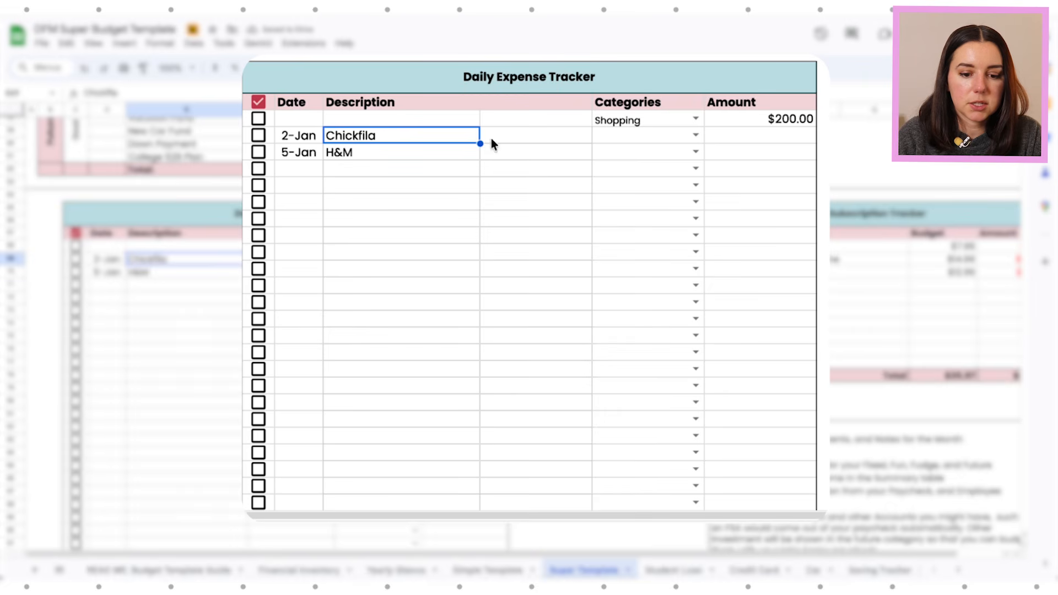
click(696, 135)
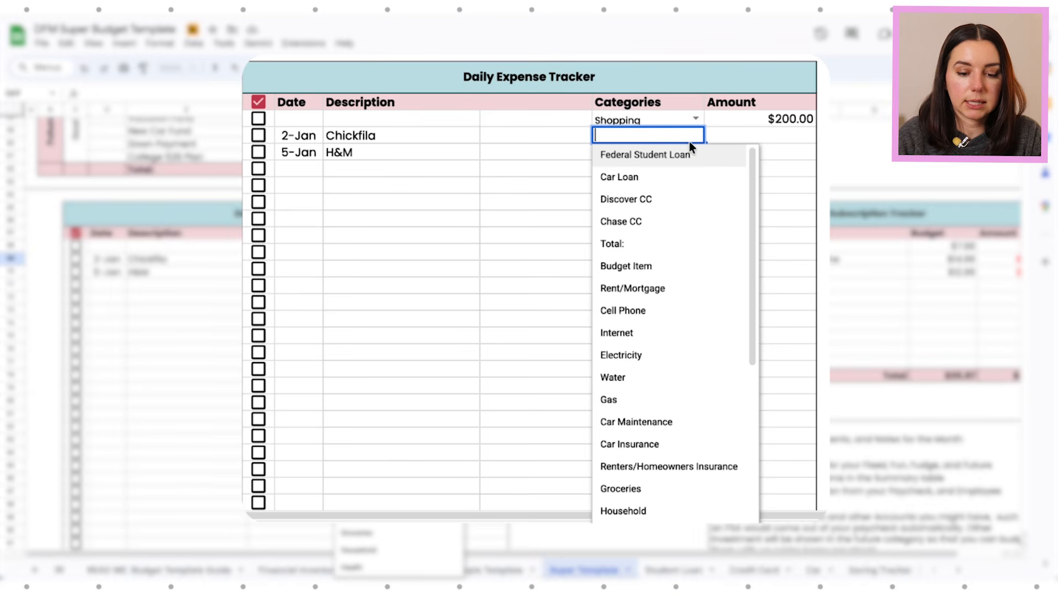
scroll(672, 335, down, 1)
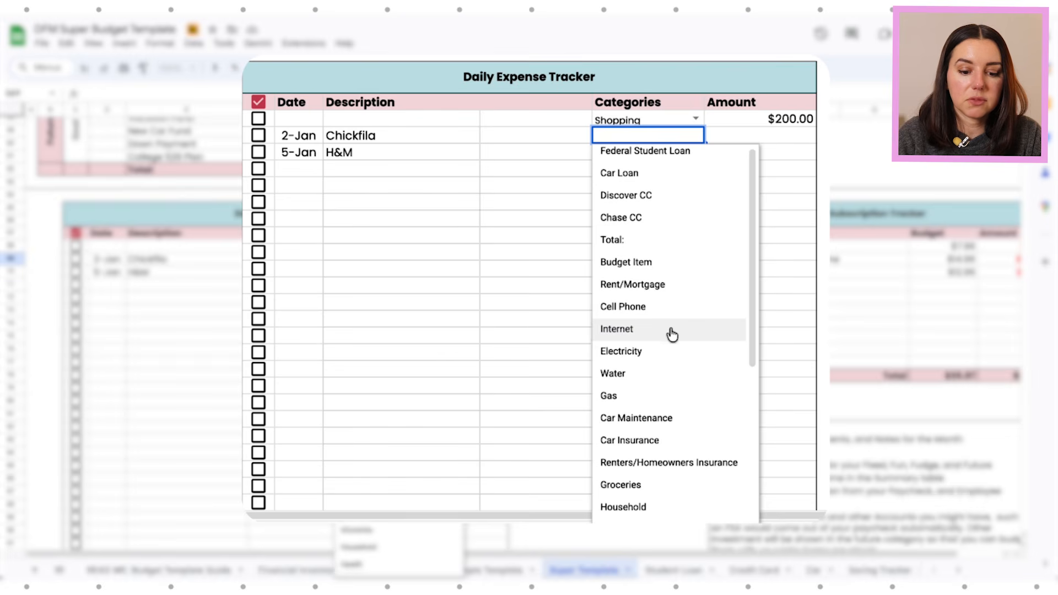
scroll(672, 334, down, 4)
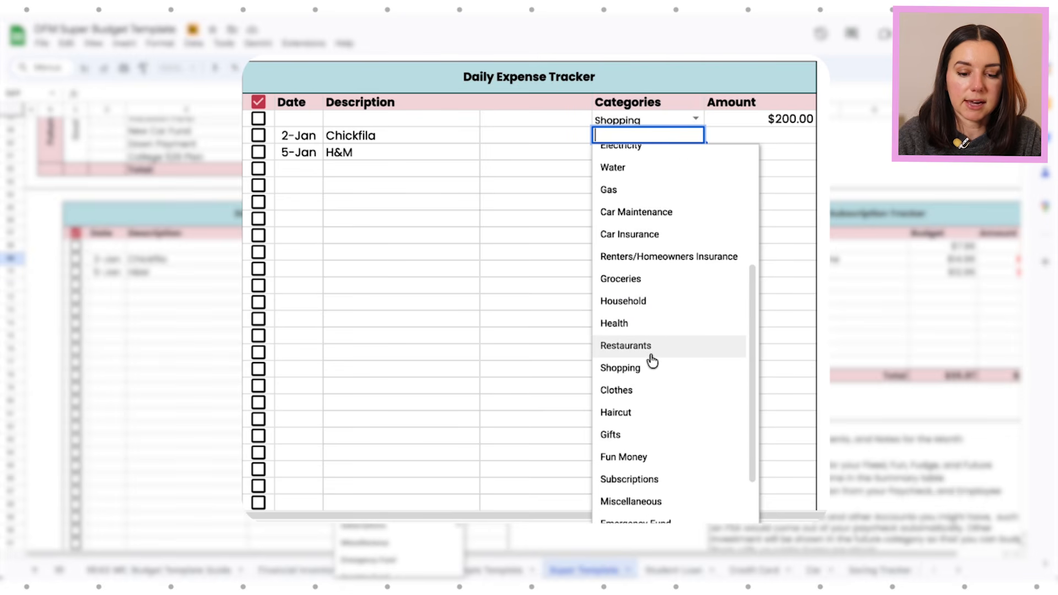
click(650, 355)
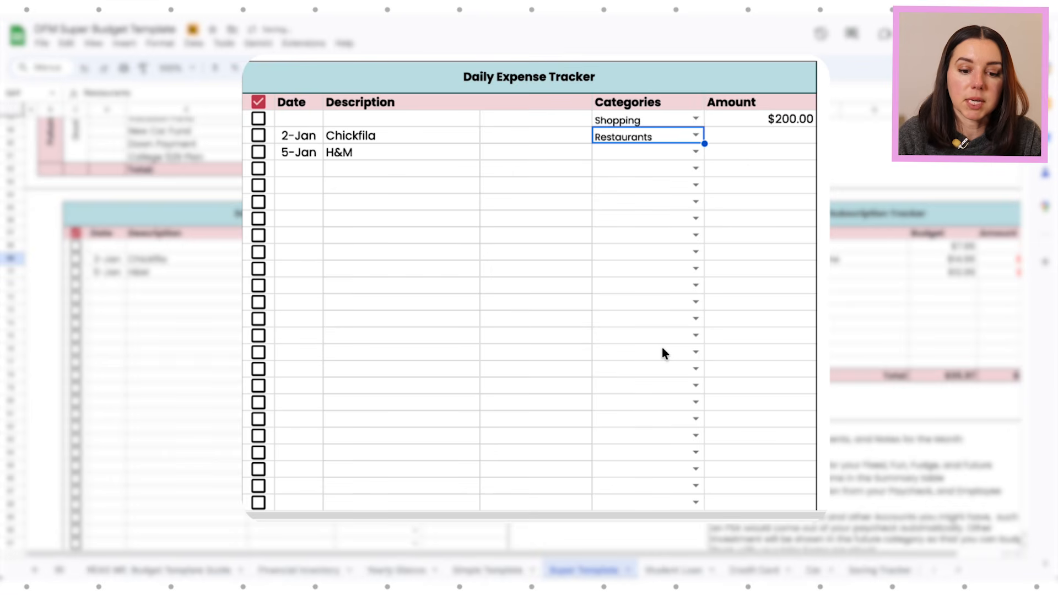
click(759, 139)
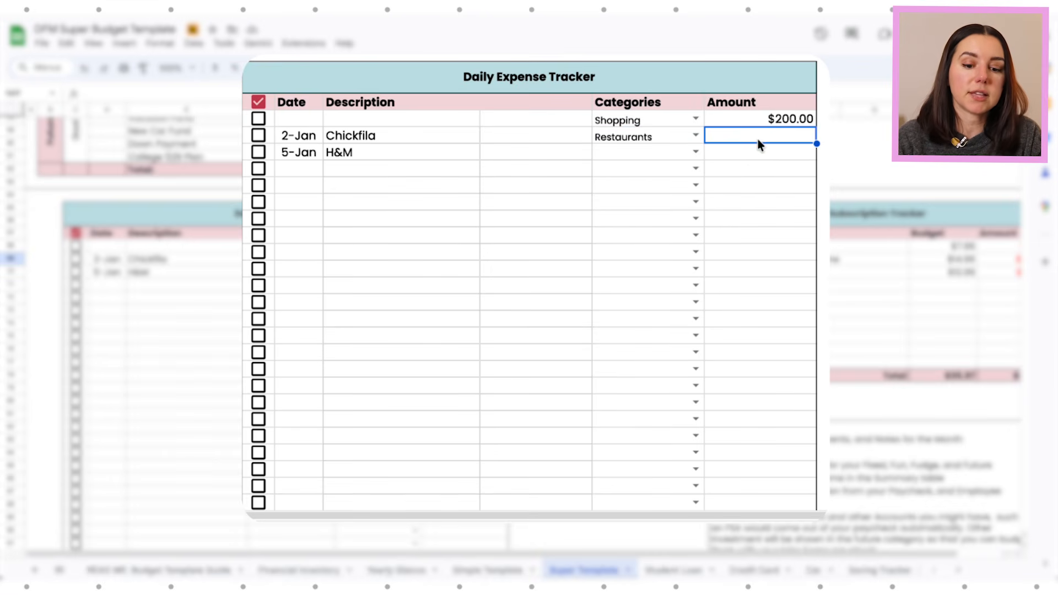
text(12)
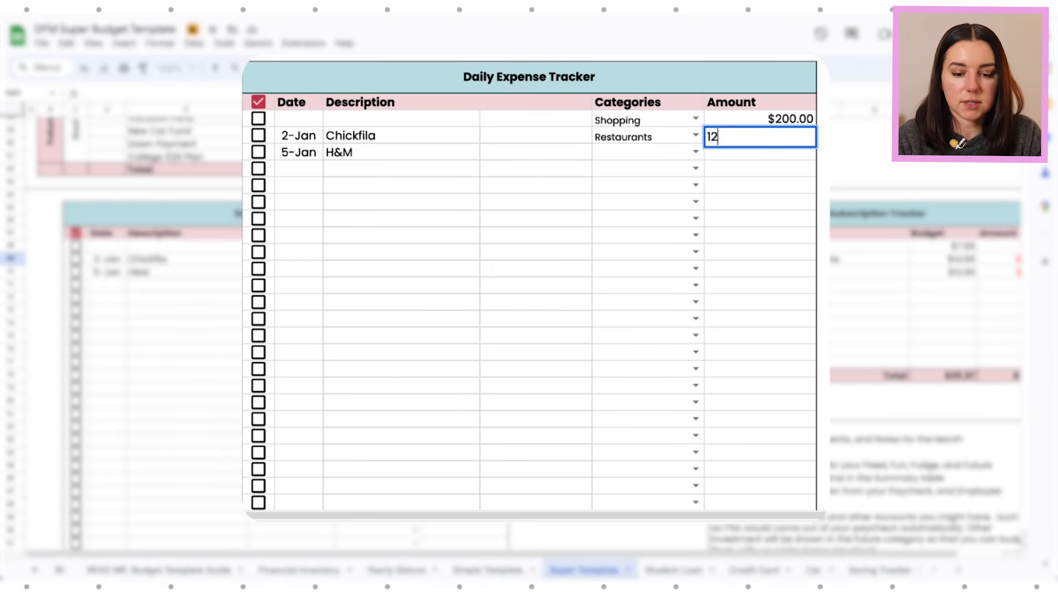
key(Return)
Step: Assign the Clothes category to the H&M expense and enter an amount of $35
click(647, 152)
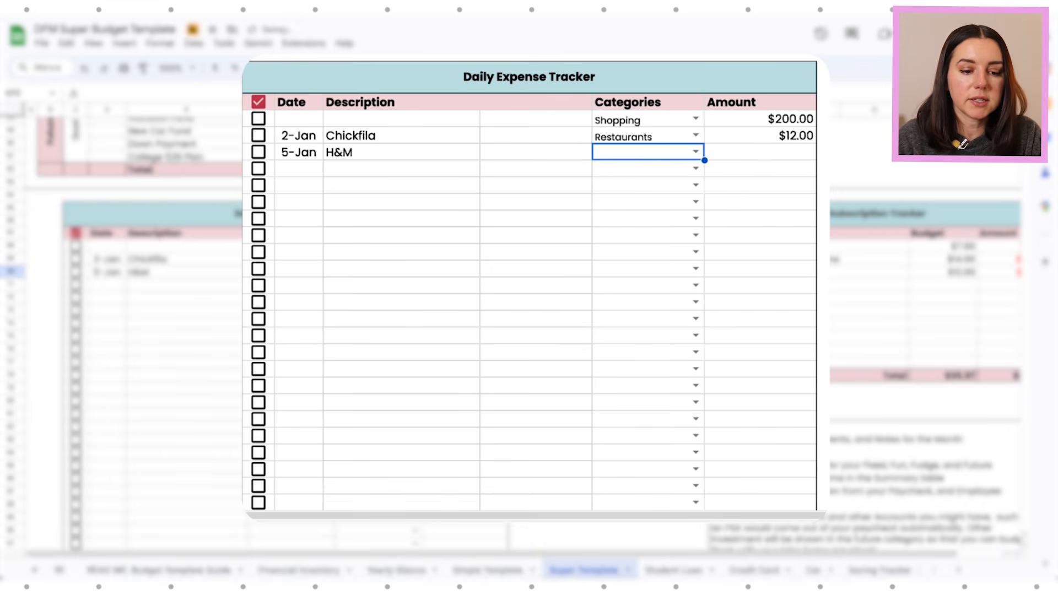
click(695, 153)
text(cl)
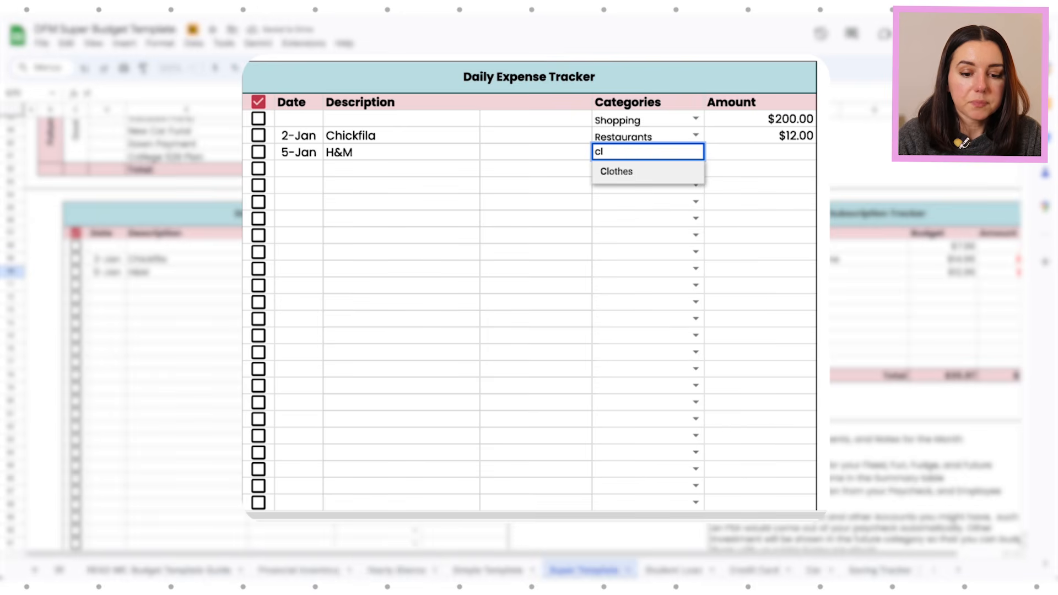
key(Return)
click(760, 152)
text(35)
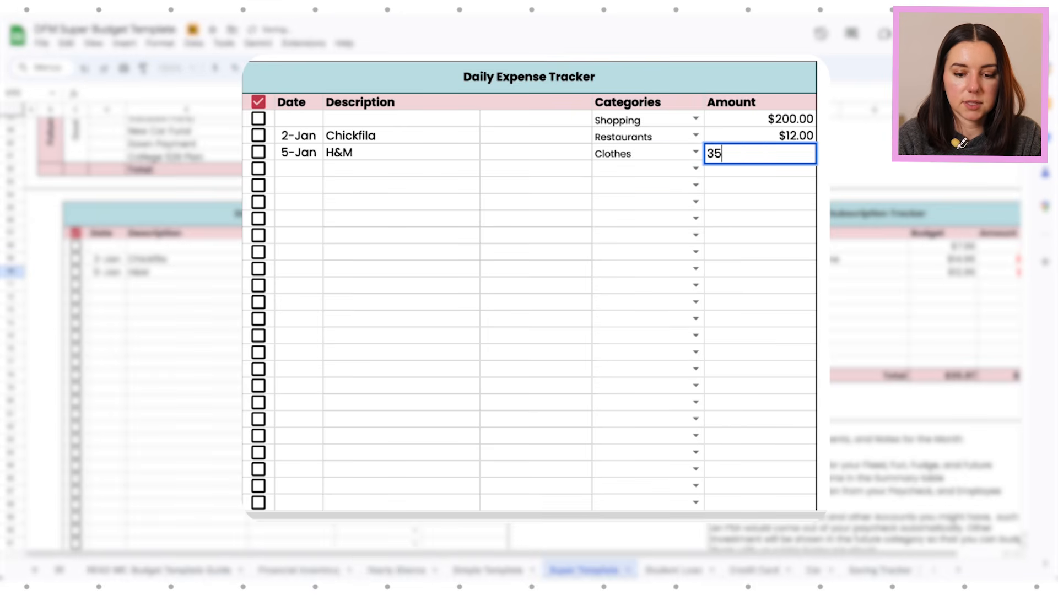
key(Return)
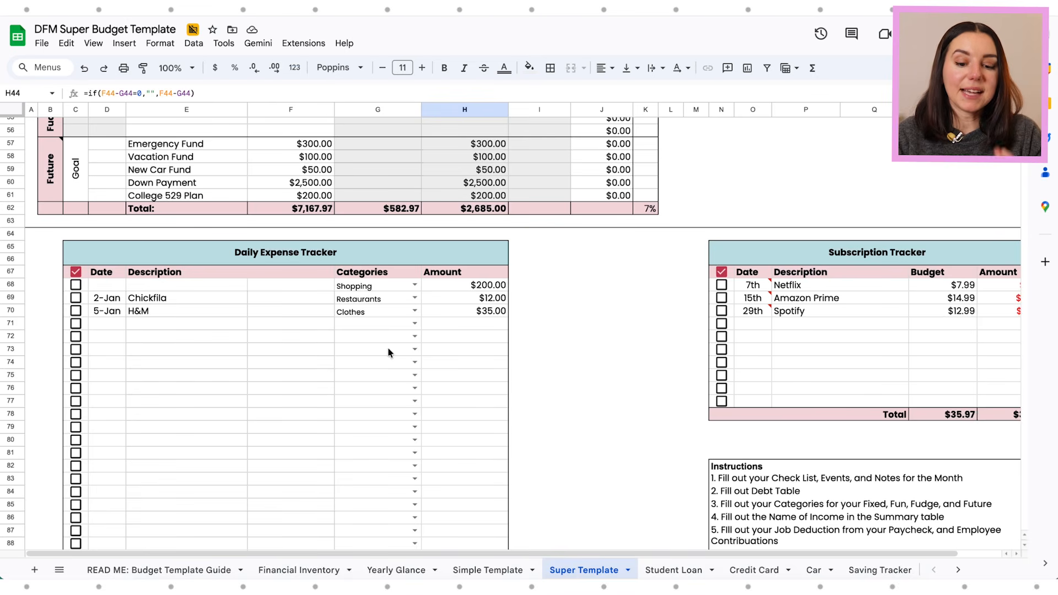
Step: Examine the planned, actual and difference amounts of Restaurants in the Fun section against the tracked expenses
scroll(660, 168, up, 3)
scroll(388, 348, up, 3)
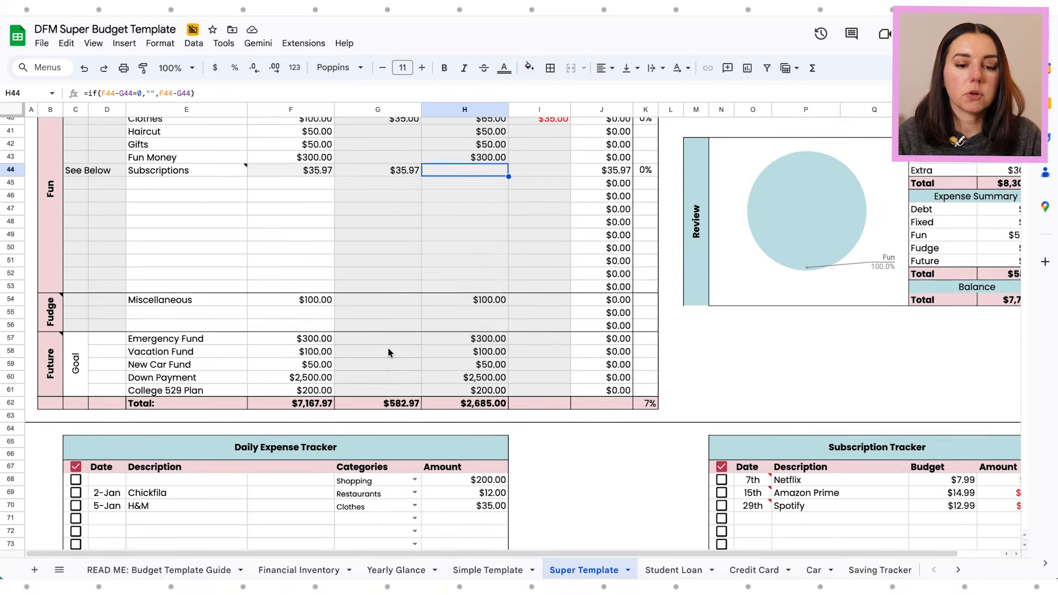
scroll(404, 177, up, 2)
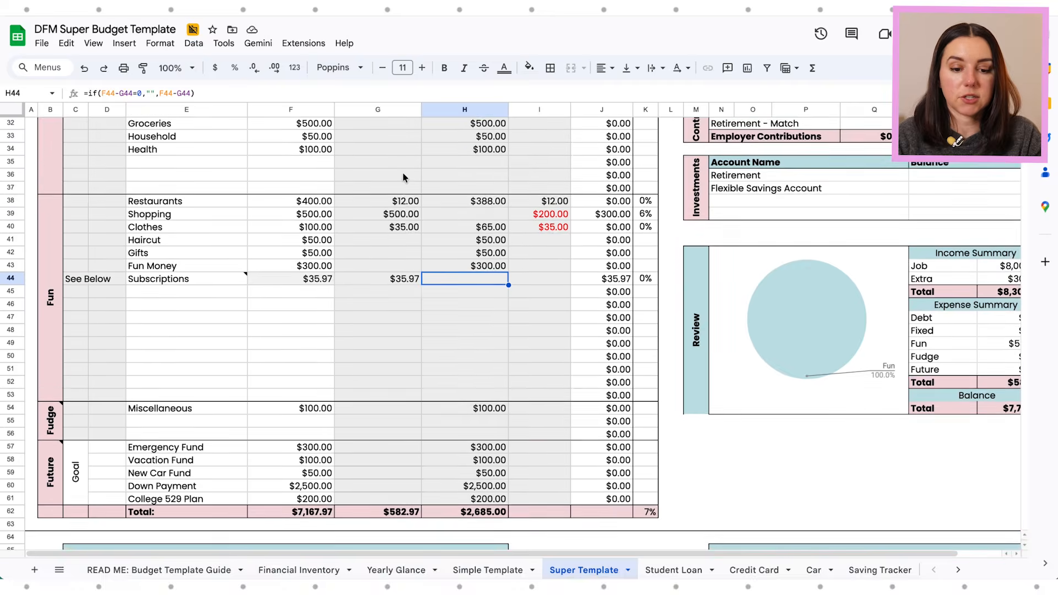
click(297, 219)
scroll(300, 223, up, 2)
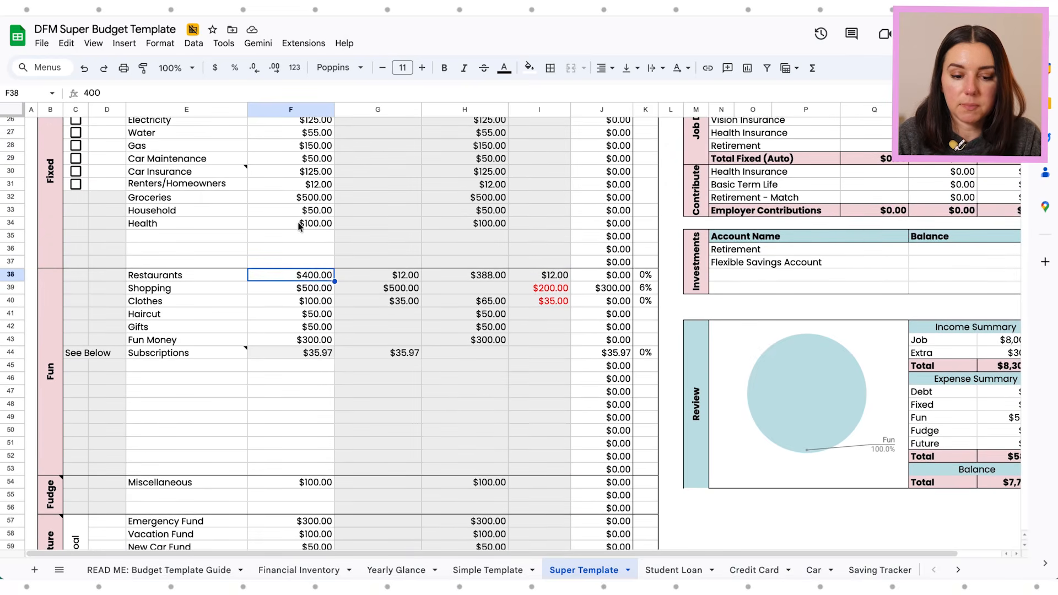
click(371, 279)
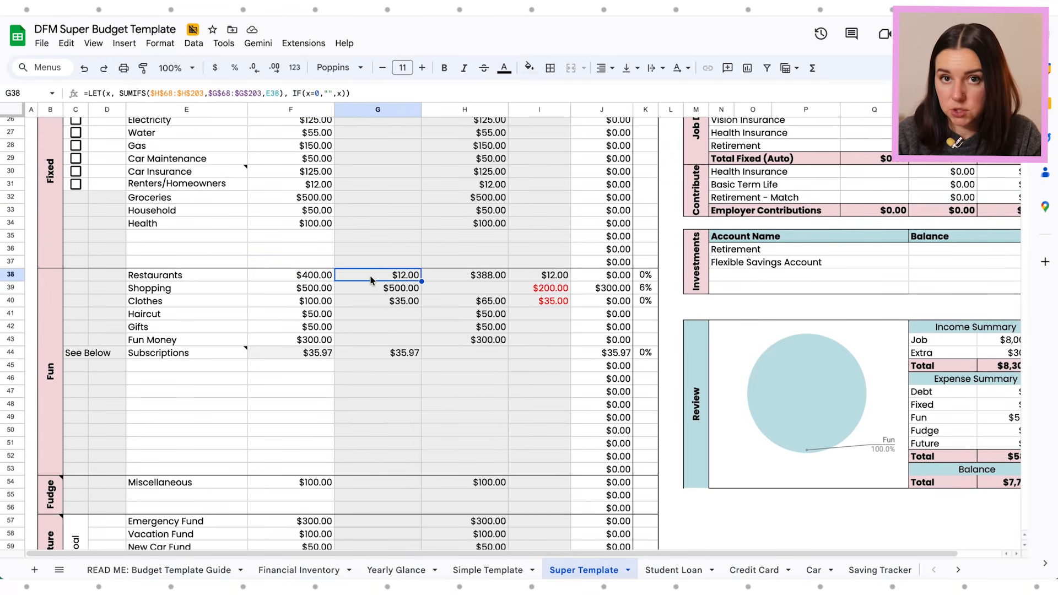
click(452, 281)
scroll(452, 284, up, 1)
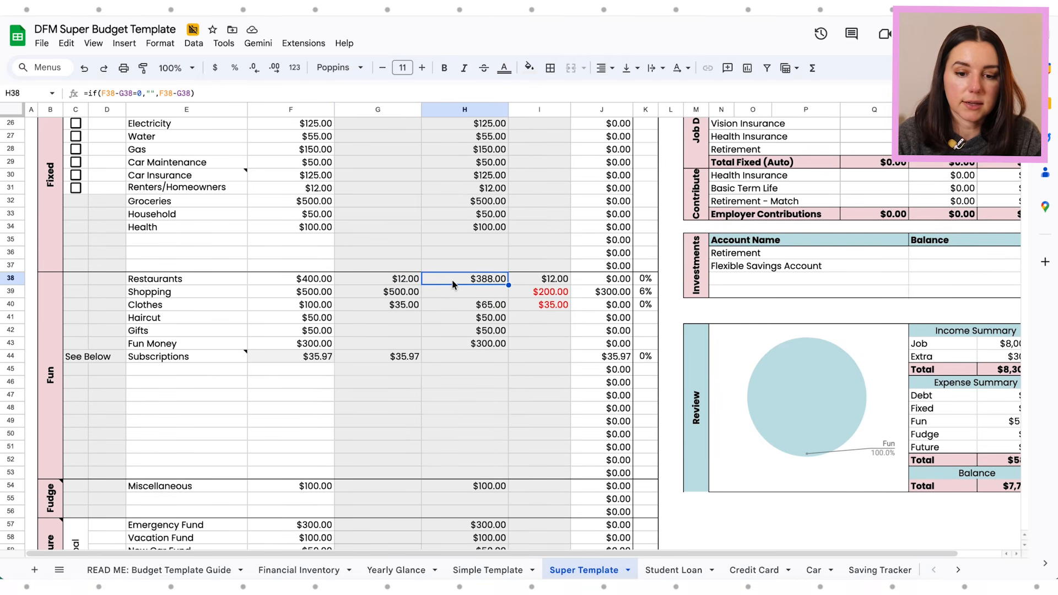
scroll(453, 284, up, 3)
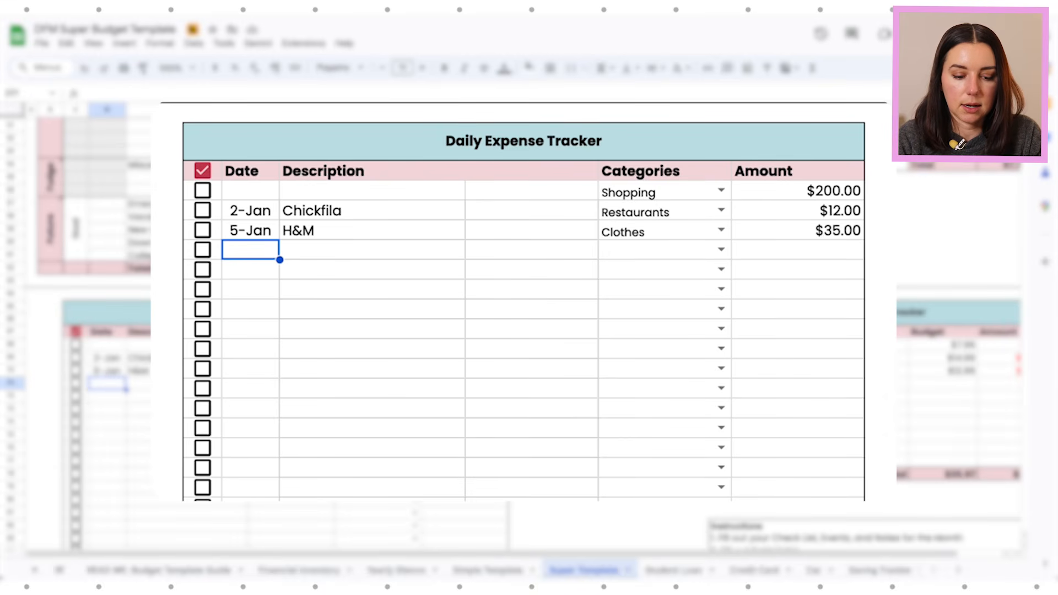
Step: Record an expense dated 1/7 in the Daily Expense Tracker as Discover CC Extra, with category Discover CC and amount $100
text(1/7)
key(Tab)
text(Discove)
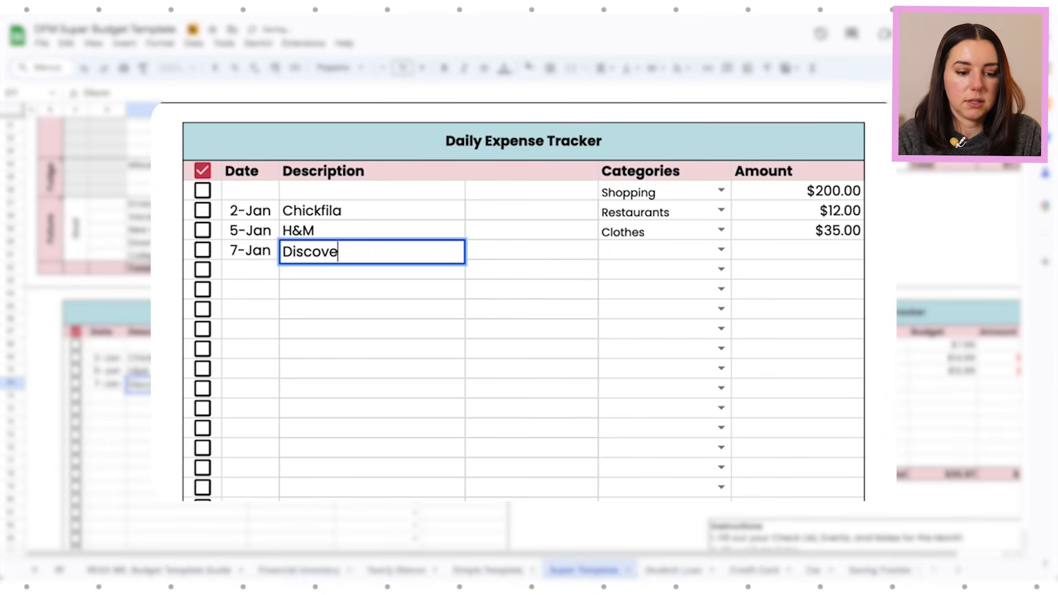
text(r CC Extra)
key(Tab)
key(Tab)
text(1-0)
key(BackSpace)
key(BackSpace)
text(00)
key(Return)
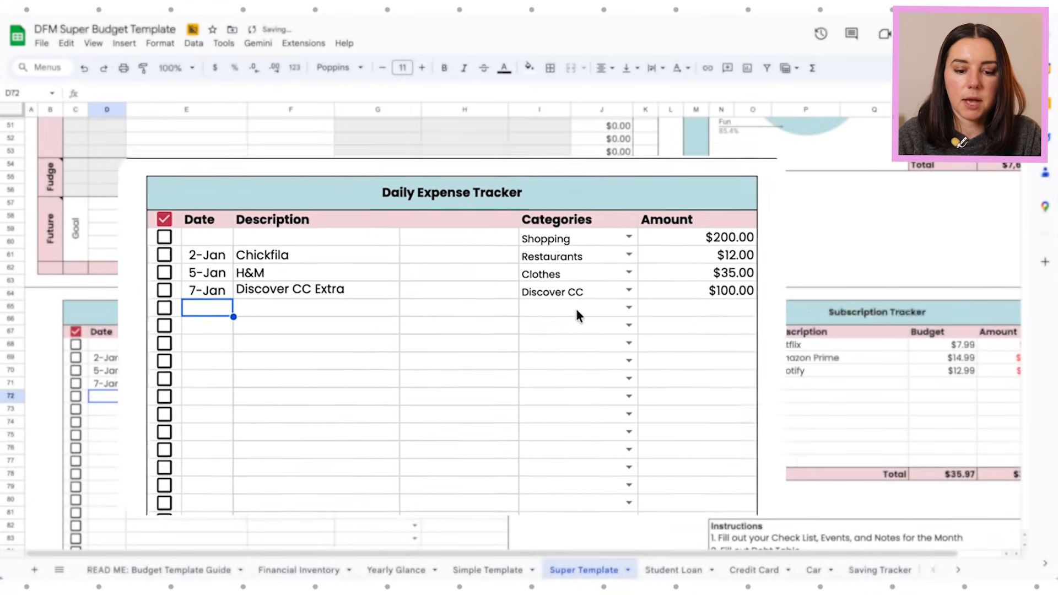
Step: Compare the minimum and actual monthly payments of Discover CC in the Debt table
scroll(497, 329, up, 10)
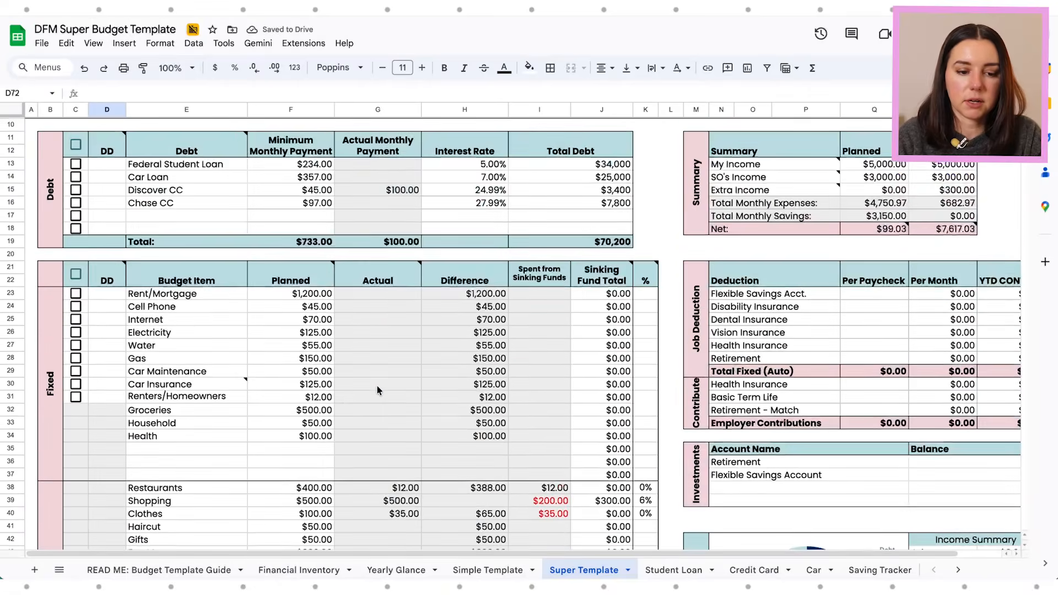
scroll(377, 390, up, 1)
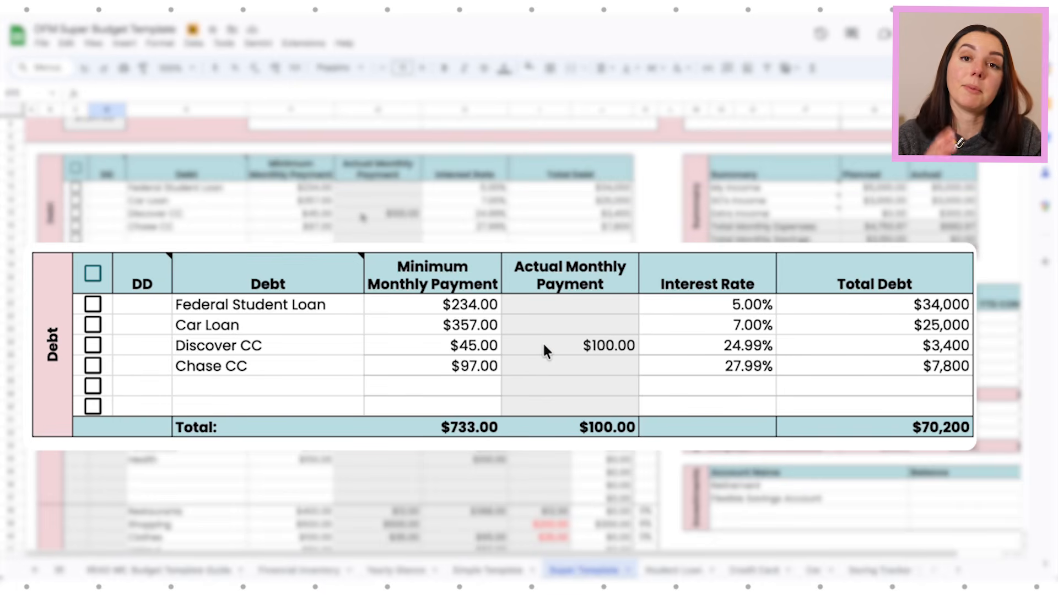
click(306, 216)
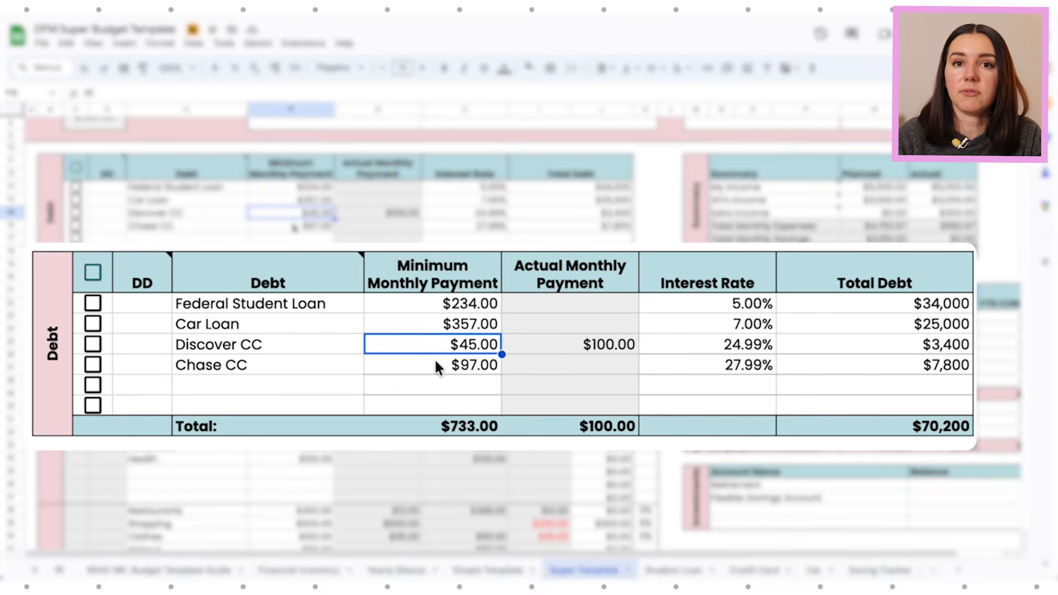
scroll(295, 227, down, 1)
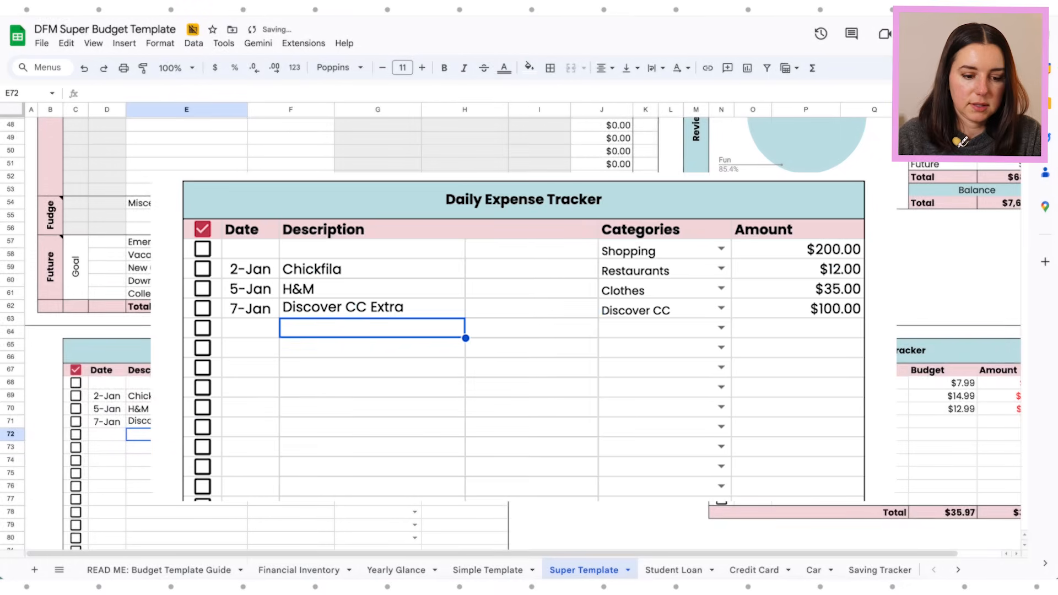
Step: Record a Rent expense in the Daily Expense Tracker dated 1/7, with category Rent/Mortgage and amount $1,200
text(Rent)
key(Tab)
text(Re)
key(Tab)
text(1,200)
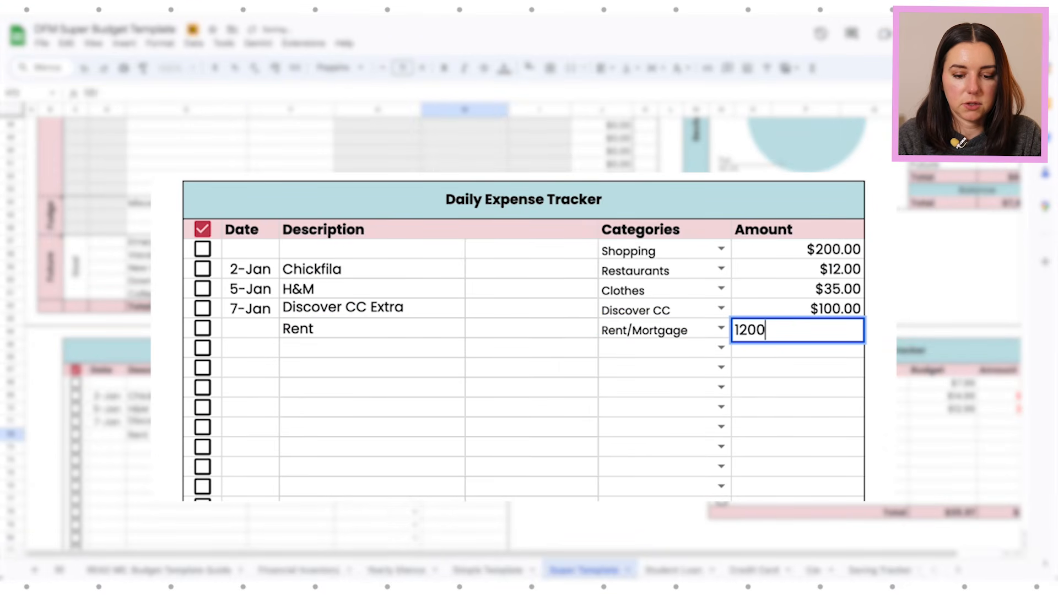
click(372, 328)
click(249, 330)
text(1/7)
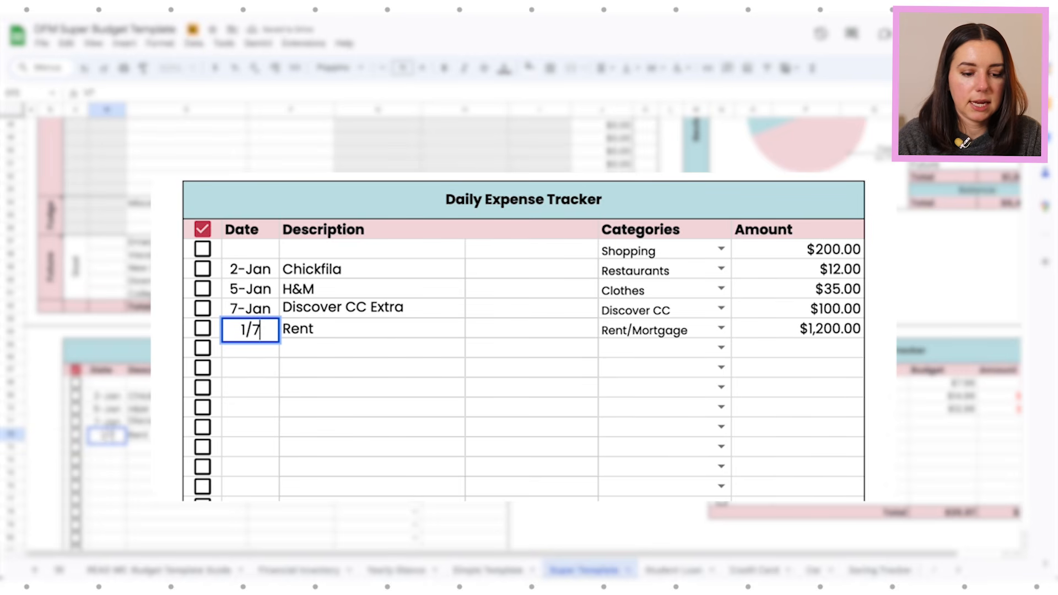
key(Return)
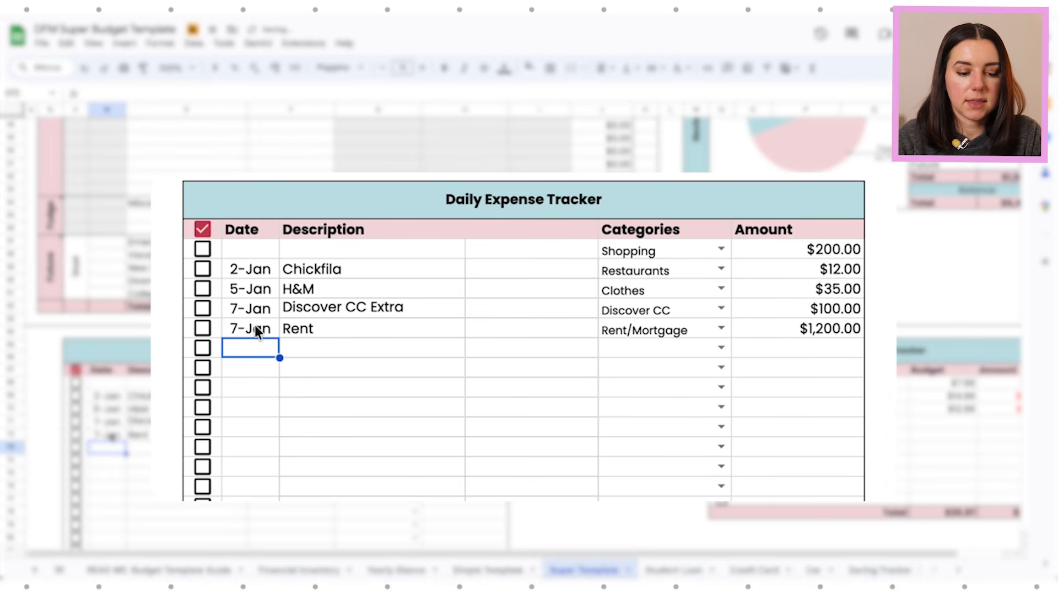
Step: Check the Rent/Mortgage row against the recorded rent expense, and review the Budget and Amount columns of the Subscription Tracker
scroll(372, 404, up, 10)
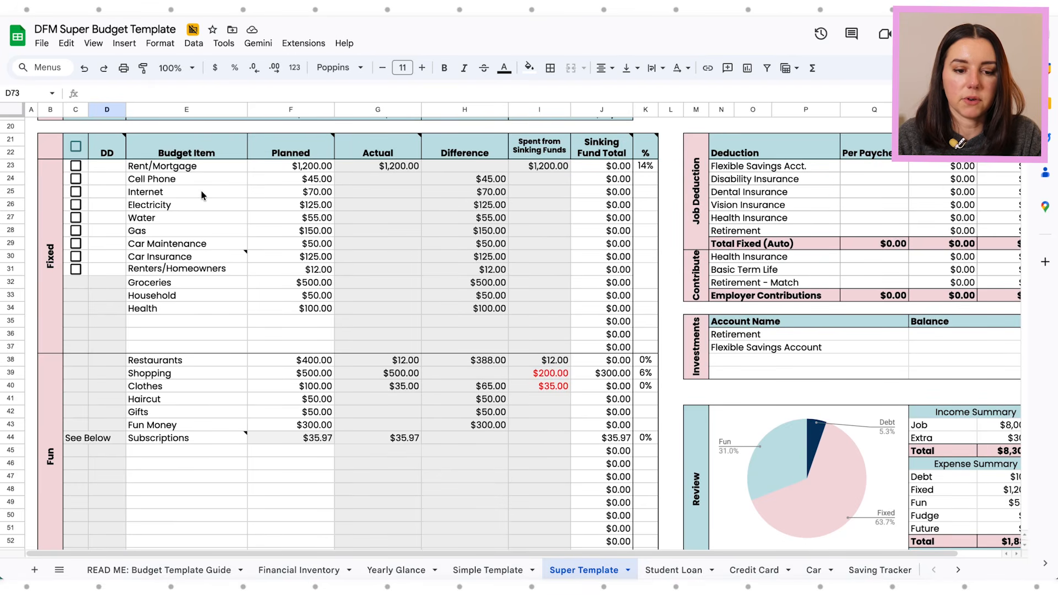
scroll(405, 419, down, 8)
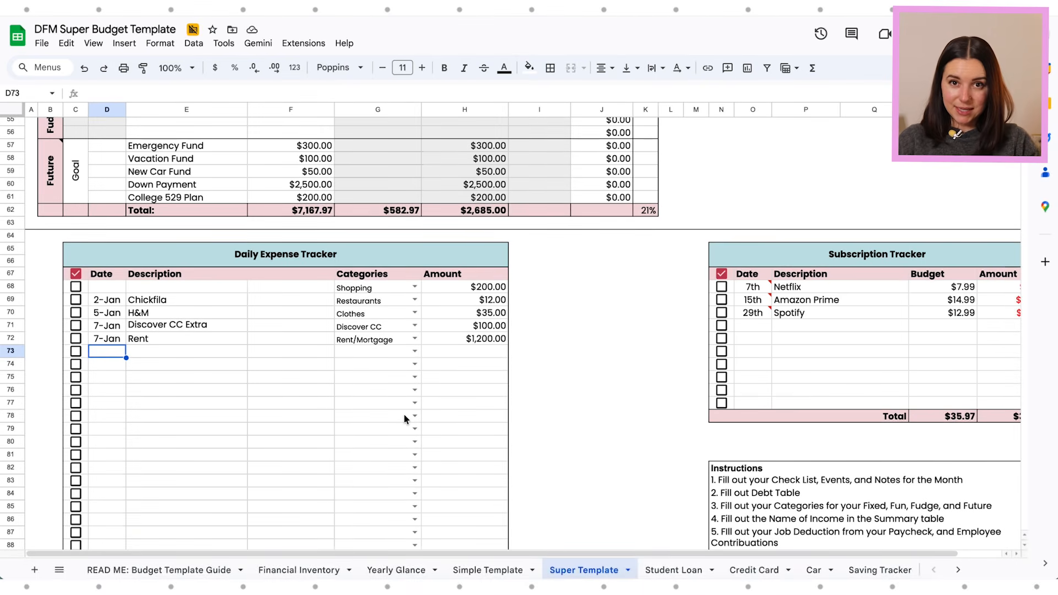
click(846, 319)
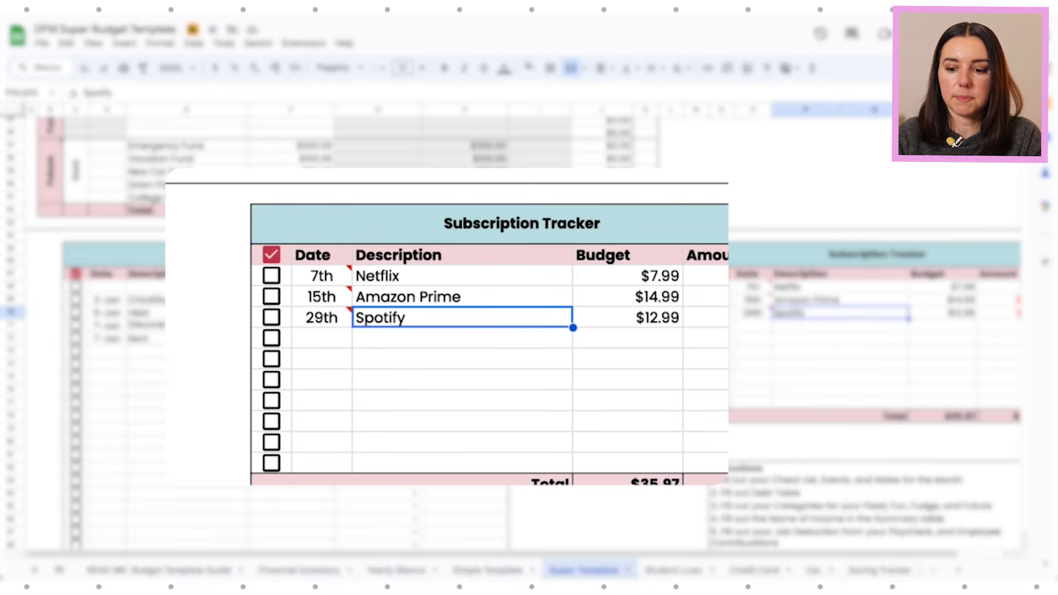
scroll(500, 283, right, 1)
scroll(500, 284, down, 1)
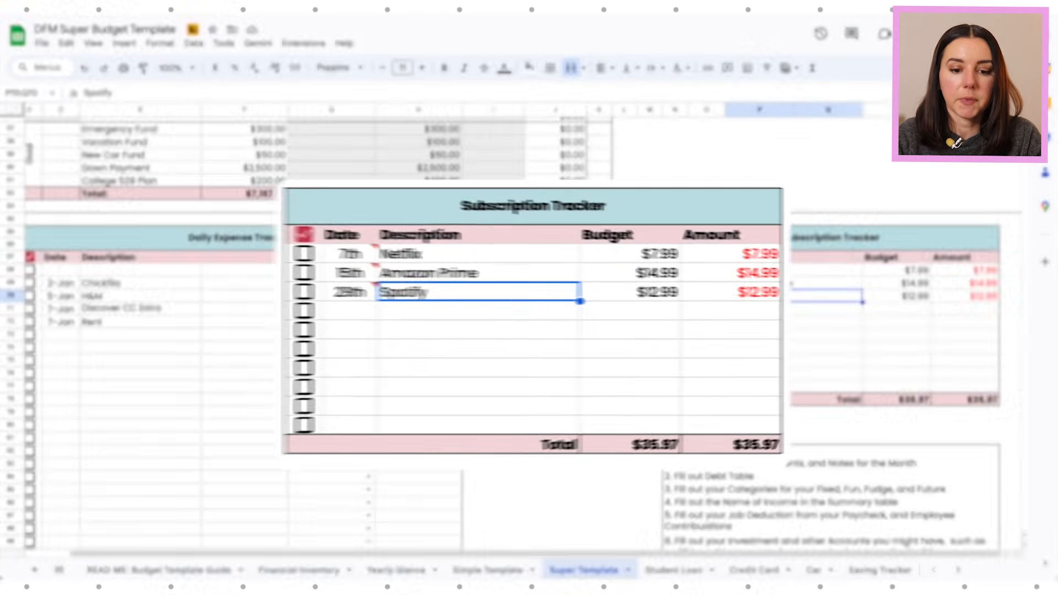
scroll(526, 381, up, 1)
scroll(526, 380, left, 1)
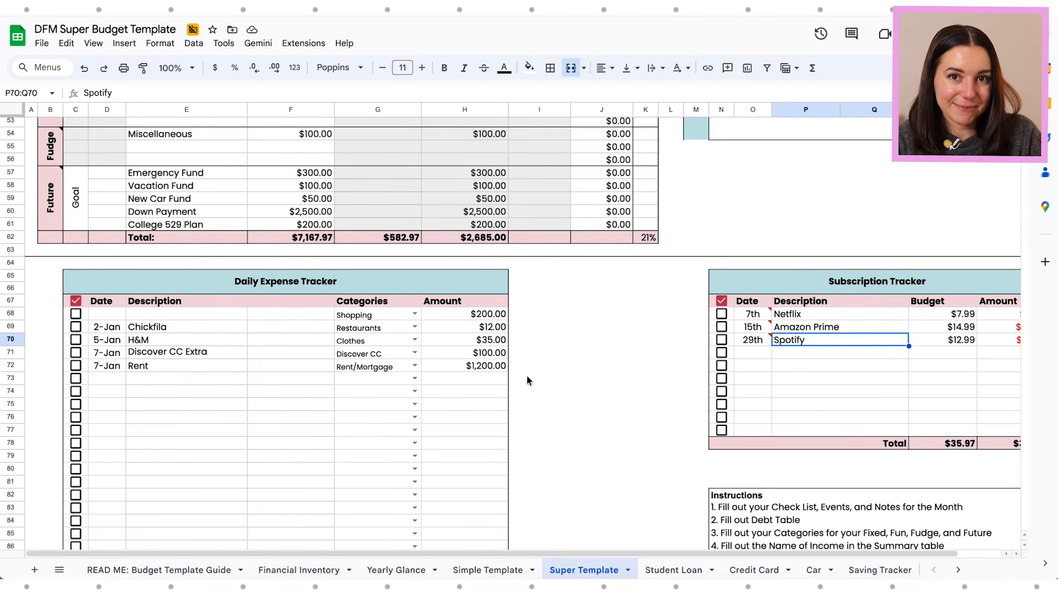
Step: Inspect the Planned, Actual, Spent from Sinking Funds and Sinking Fund Total cells of Shopping, comparing its Actual cell with the Restaurants formula
scroll(557, 317, up, 10)
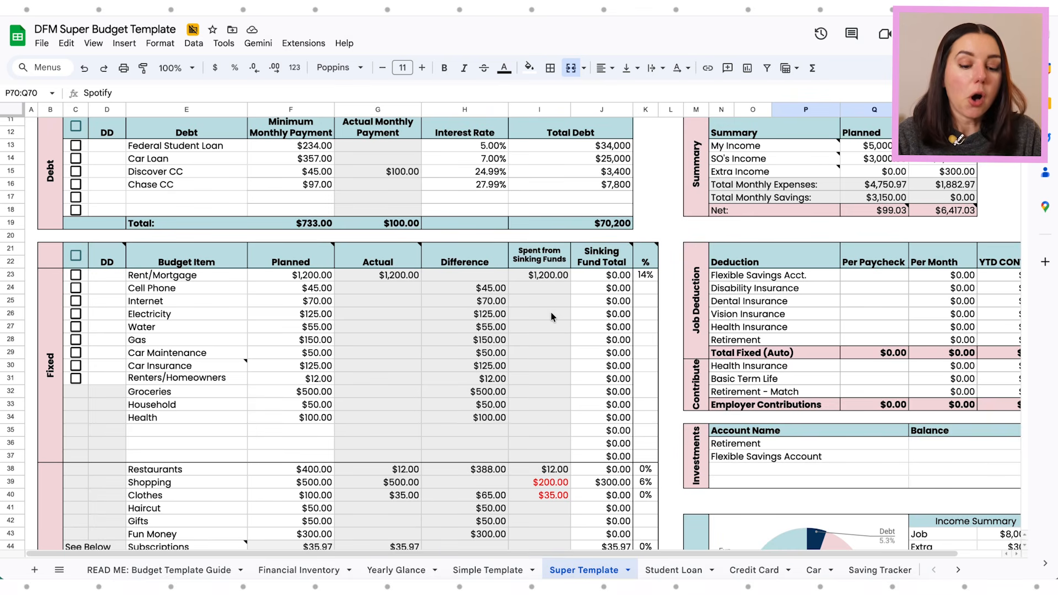
scroll(427, 343, down, 3)
scroll(428, 347, down, 1)
click(324, 327)
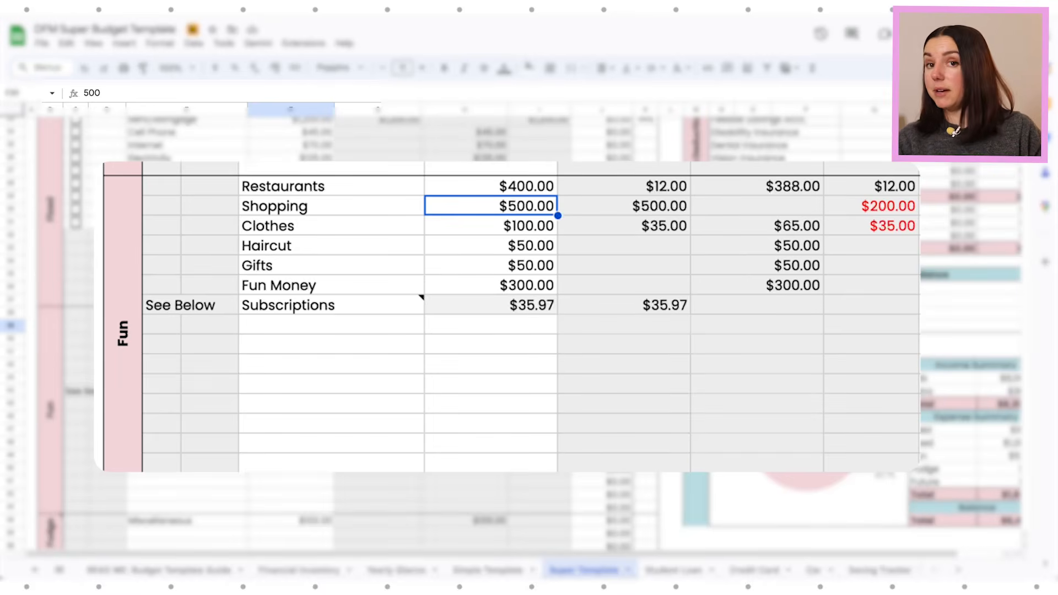
click(623, 205)
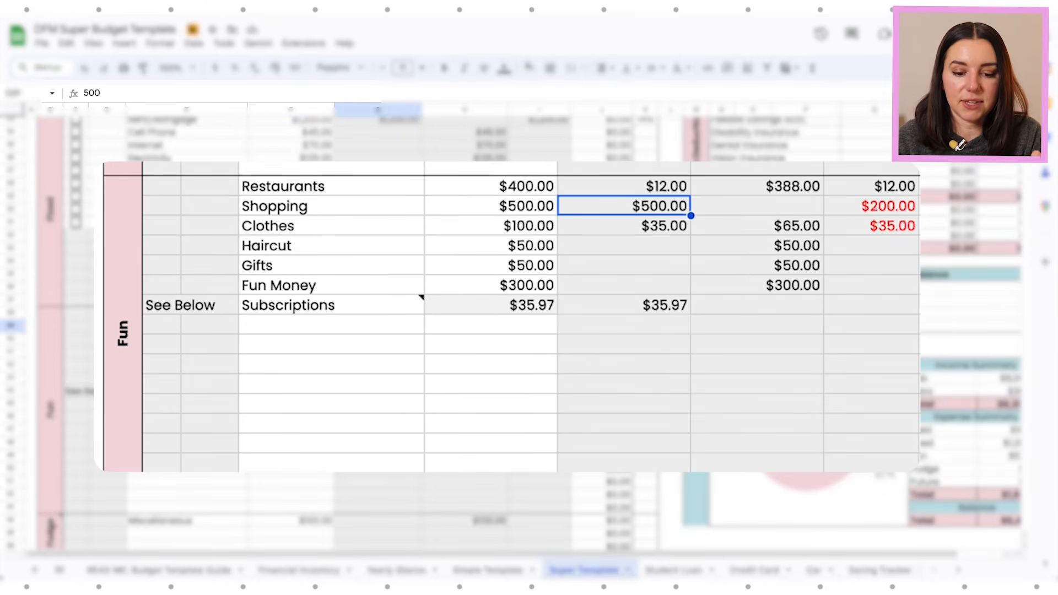
click(623, 186)
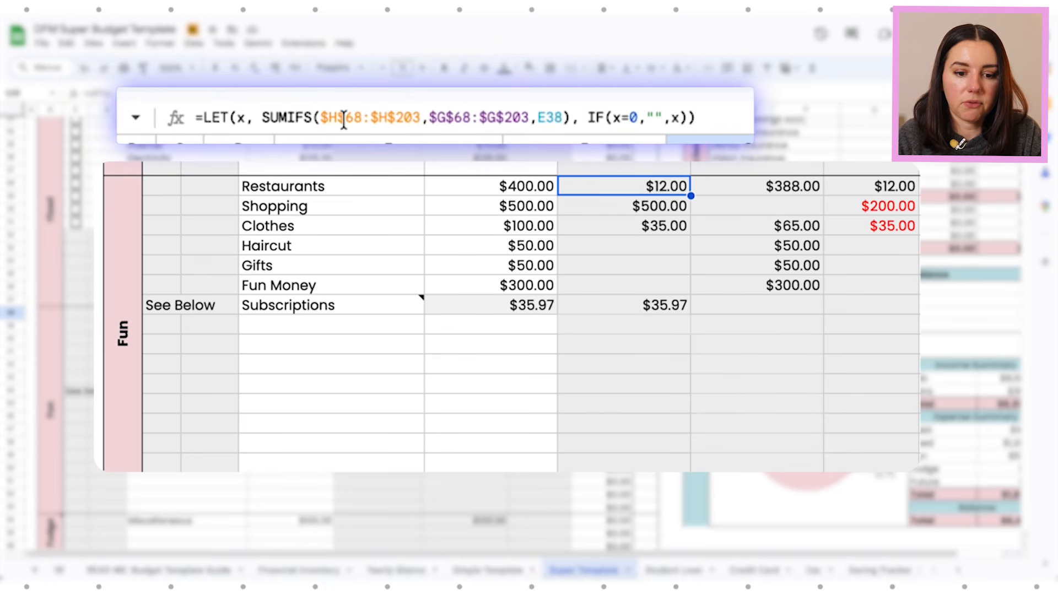
click(660, 207)
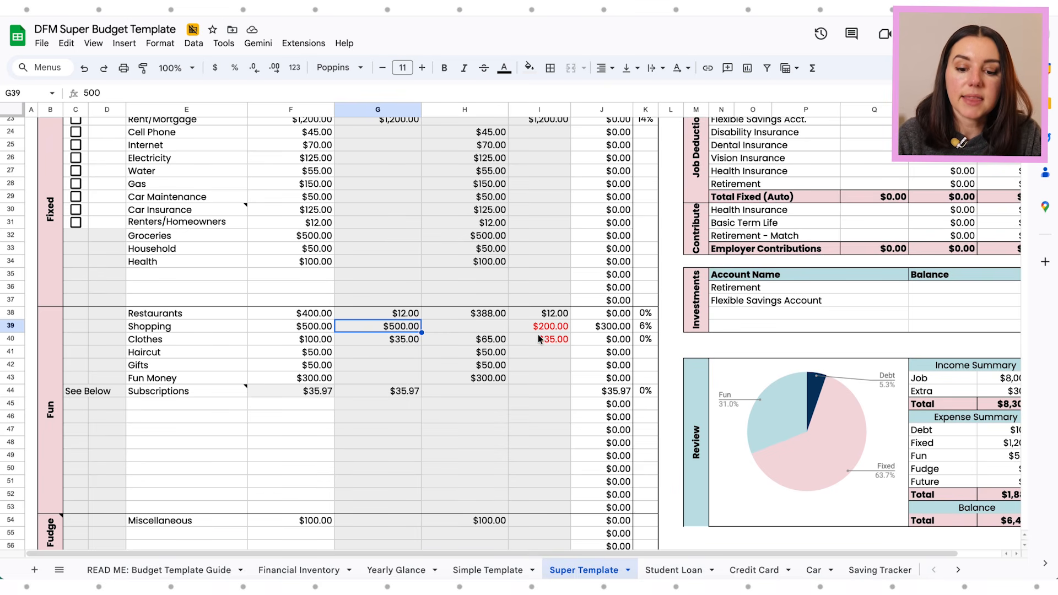
click(551, 326)
scroll(551, 328, up, 3)
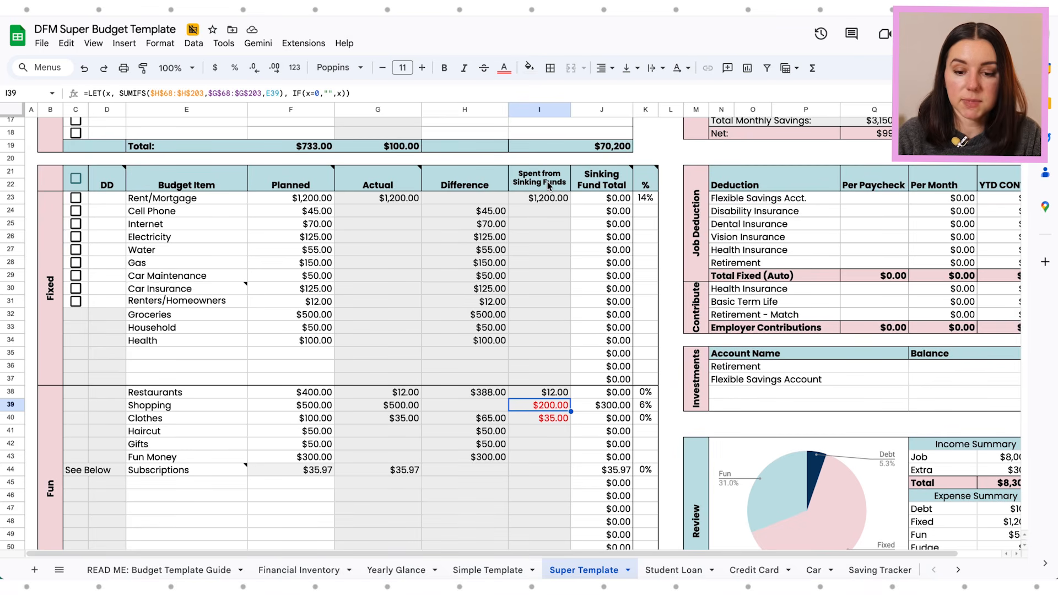
scroll(537, 353, down, 1)
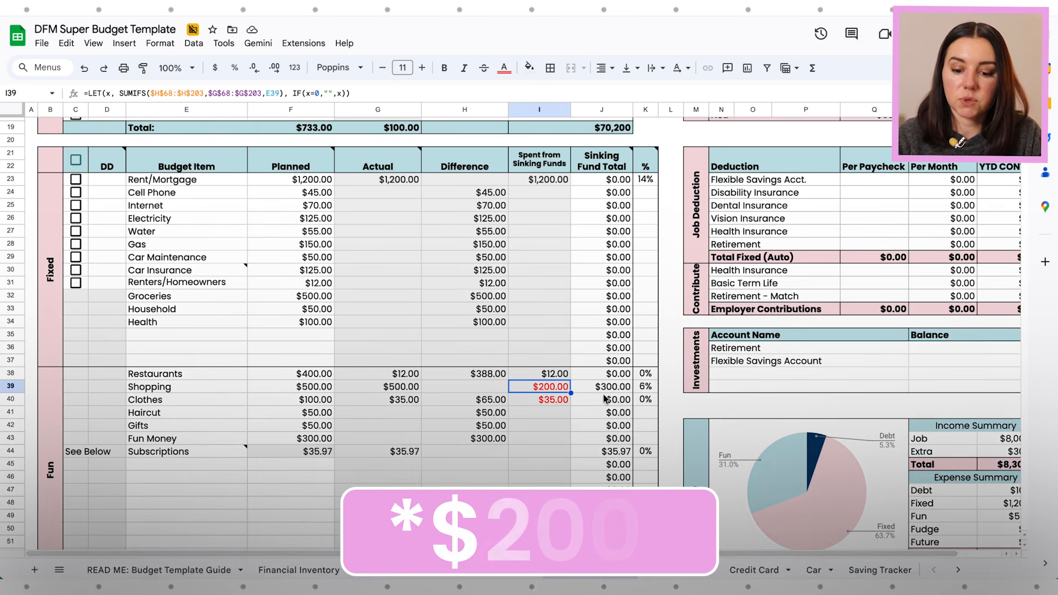
click(605, 397)
click(594, 387)
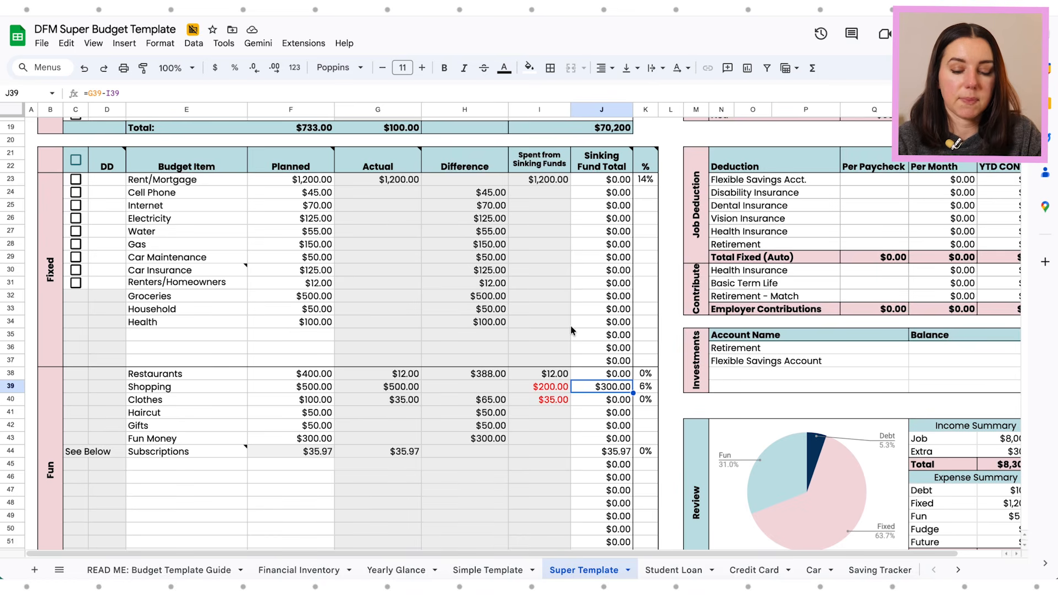
Step: Complete the Shopping expense in the Daily Expense Tracker with the description Nordstrom and the date 1/4
scroll(630, 391, down, 8)
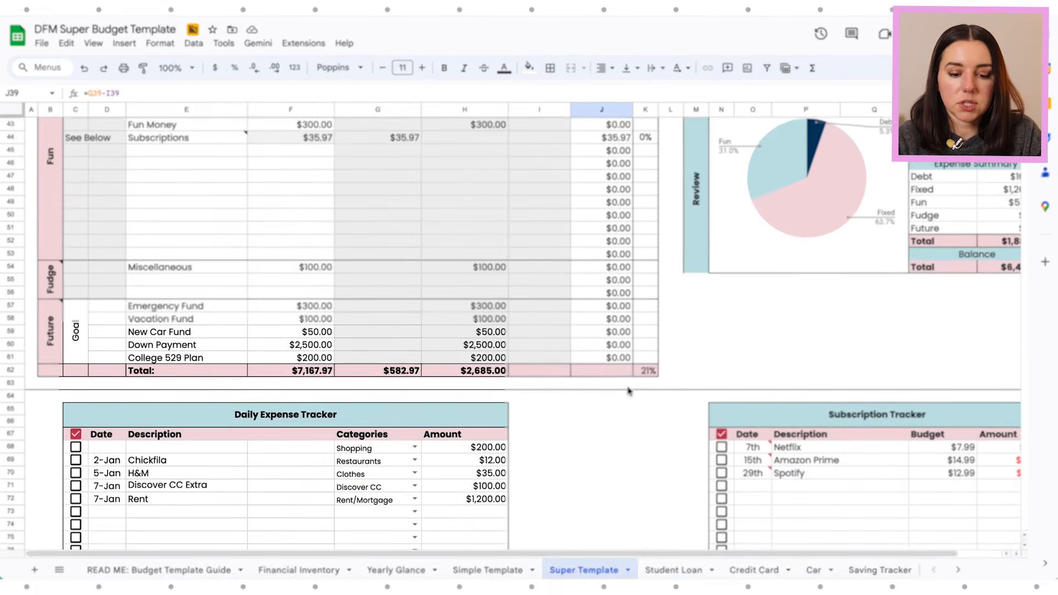
scroll(629, 391, down, 2)
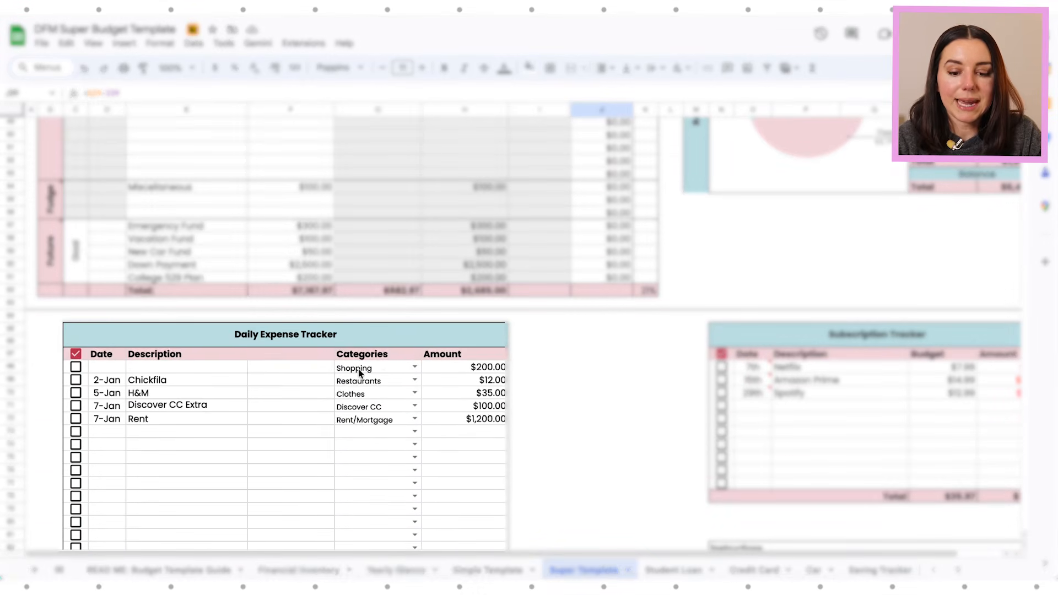
click(359, 369)
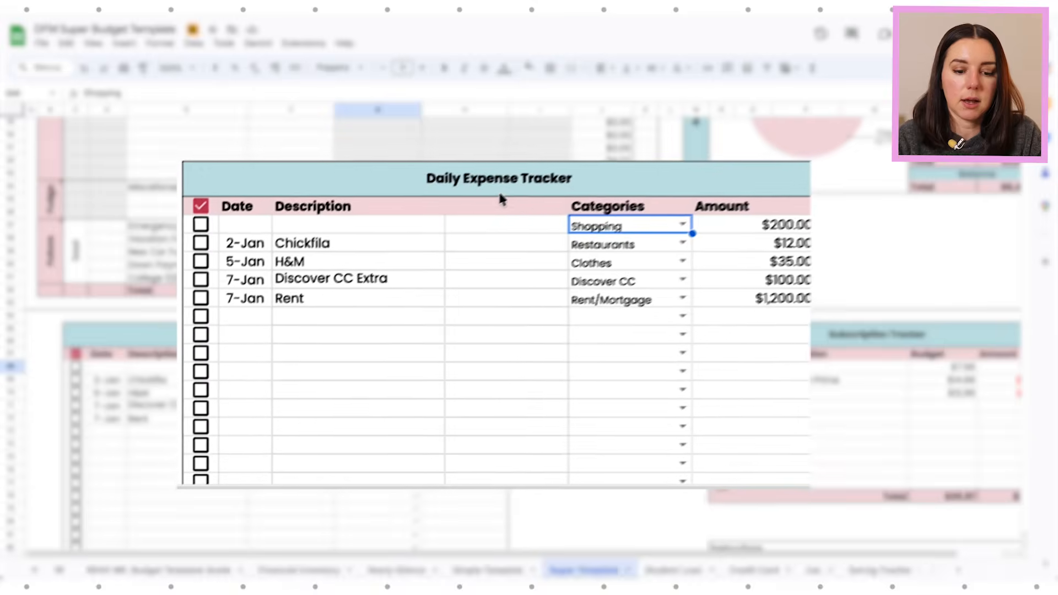
click(145, 368)
text(Nordstrom)
click(107, 367)
text(1/)
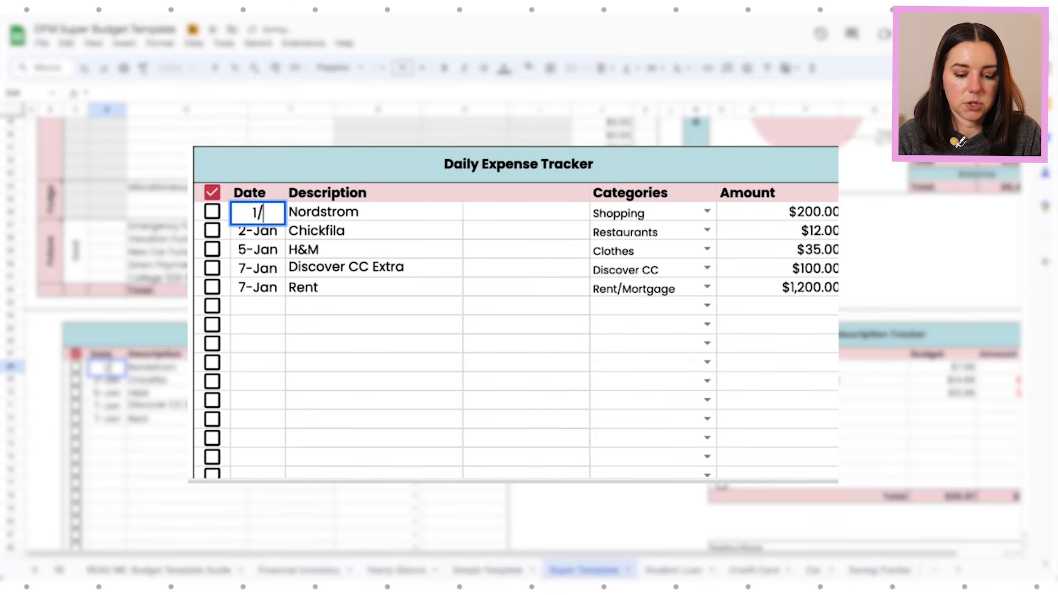
text(4)
key(Return)
Step: Replace the formula in the Actual cell of Car Insurance with a fixed amount of $125
scroll(526, 285, up, 5)
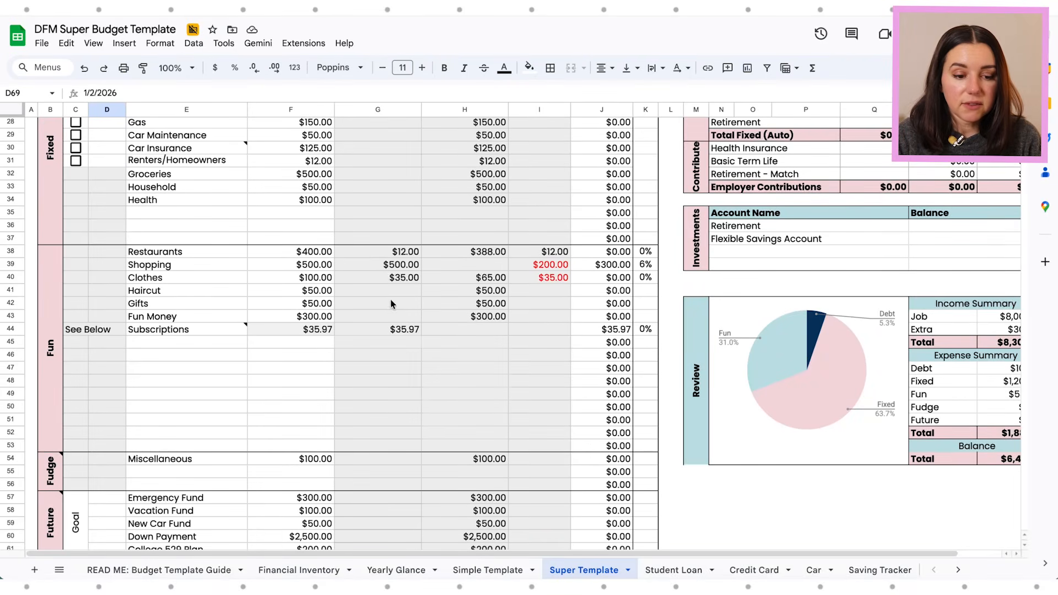
scroll(404, 276, up, 1)
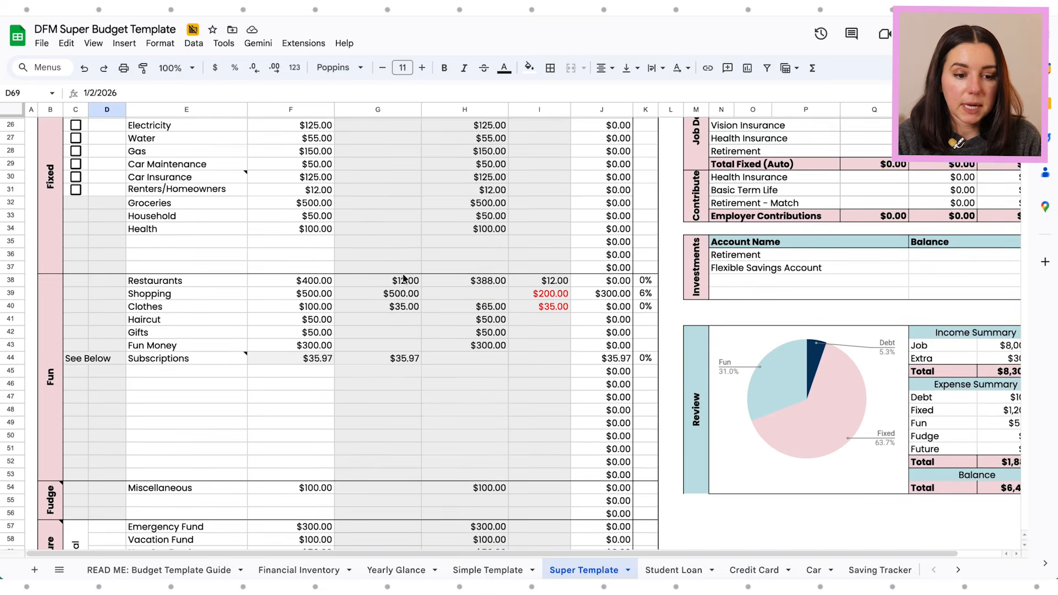
scroll(403, 278, up, 1)
click(396, 219)
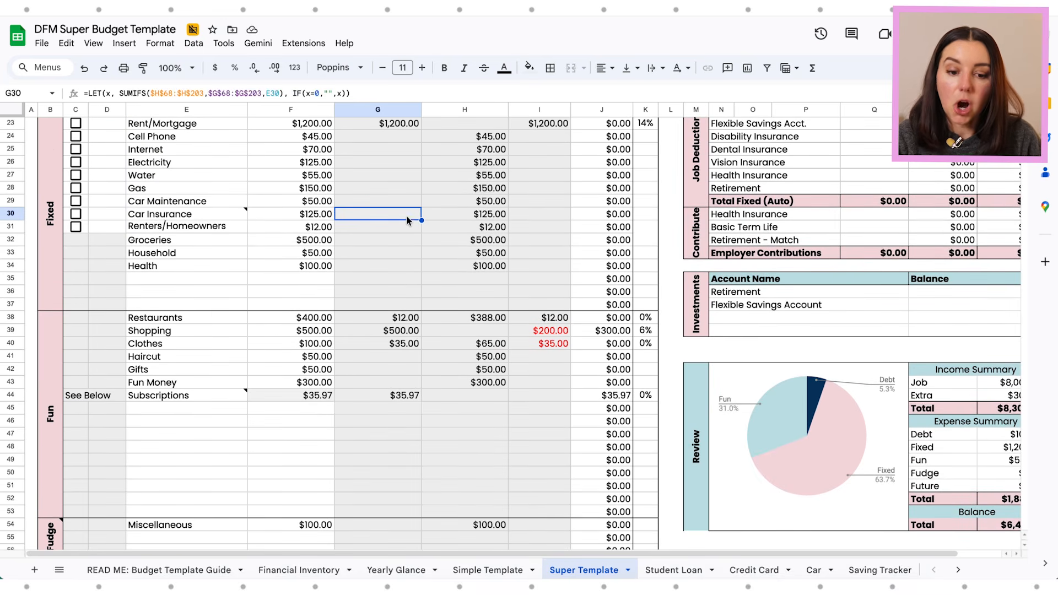
scroll(549, 287, up, 2)
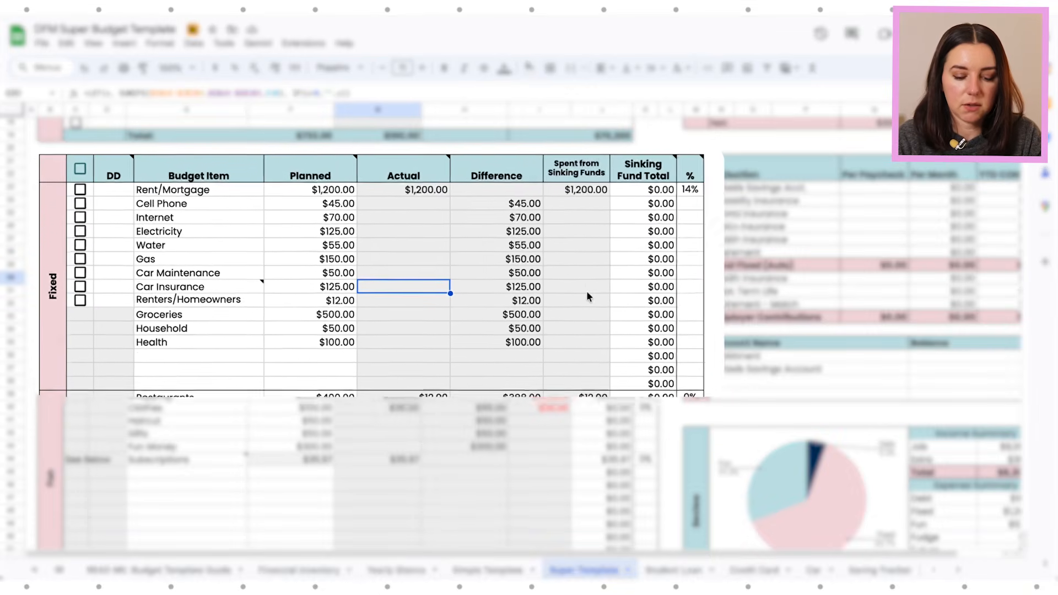
text(125)
key(Return)
key(Up)
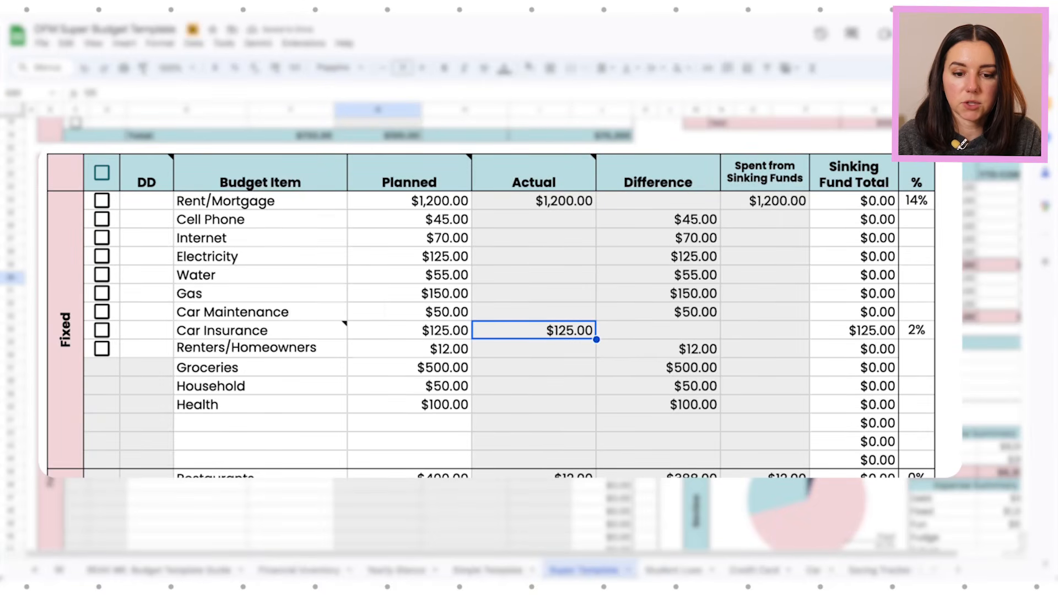
key(Right)
key(Right)
key(Right)
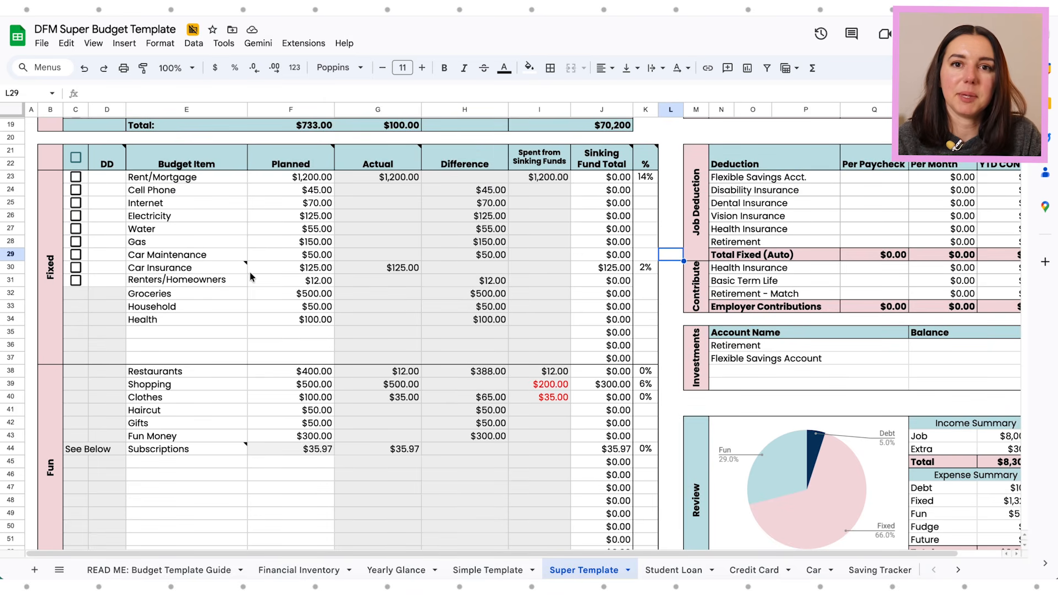
Step: Examine the Job Deduction, employer contribution and Investments tables, and the Review section's chart with its income and expense summaries
scroll(625, 258, right, 1)
scroll(625, 258, down, 1)
scroll(625, 258, up, 1)
scroll(625, 257, right, 1)
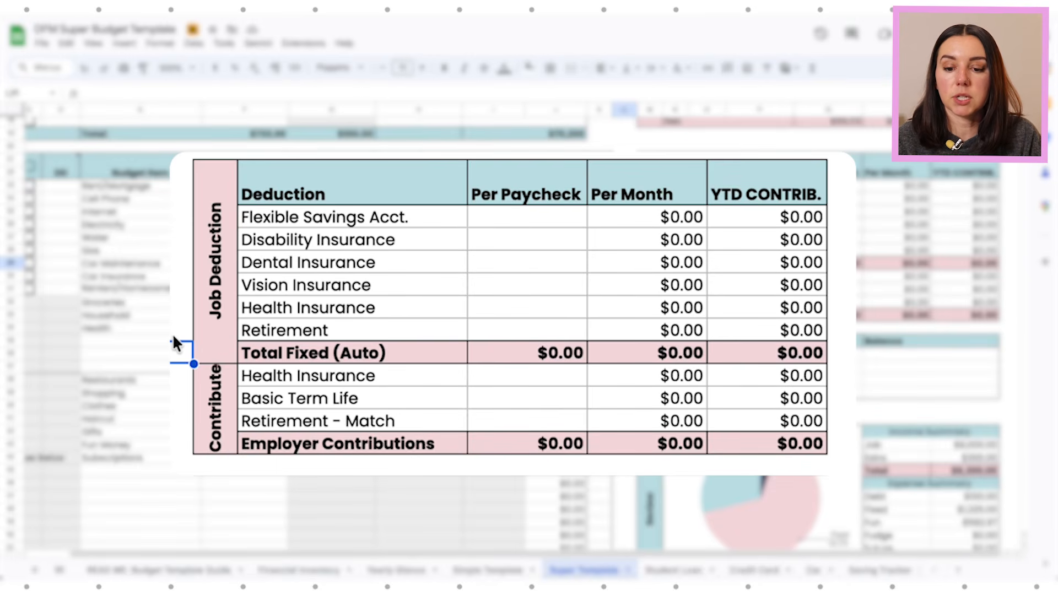
click(444, 221)
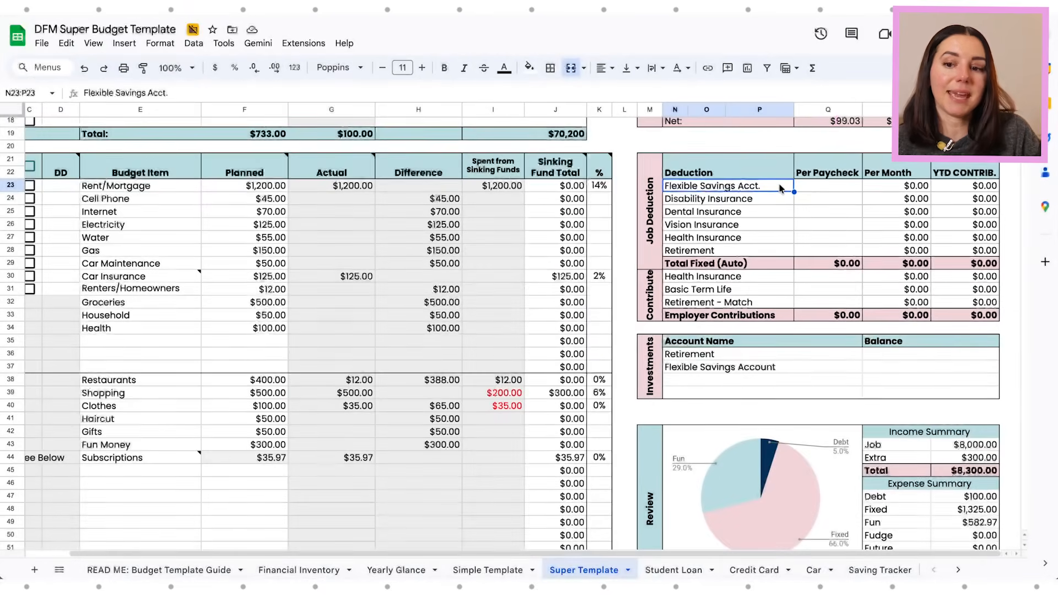
scroll(799, 248, down, 1)
click(851, 323)
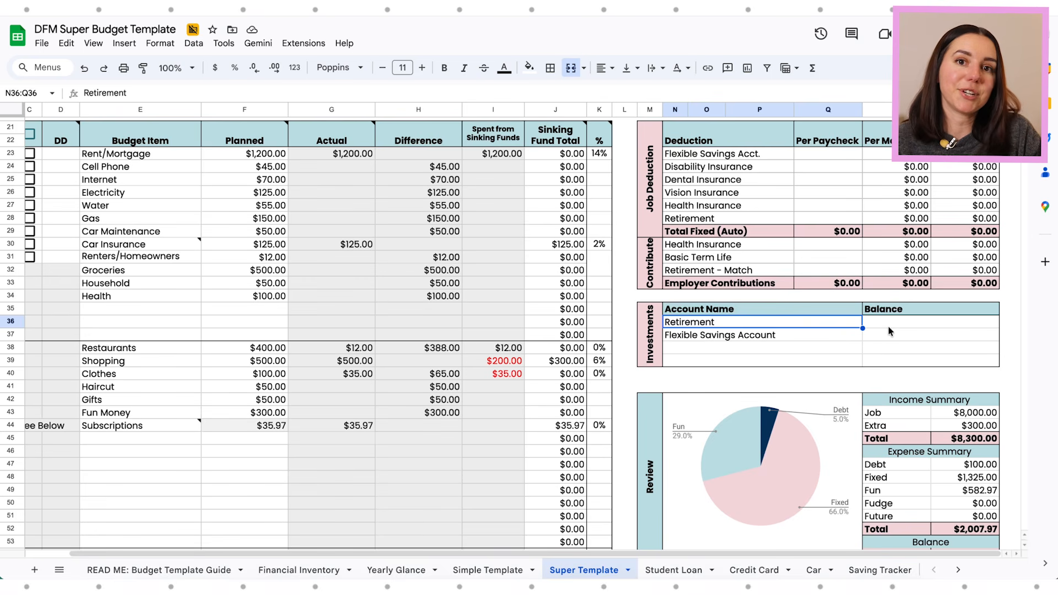
scroll(888, 325, down, 3)
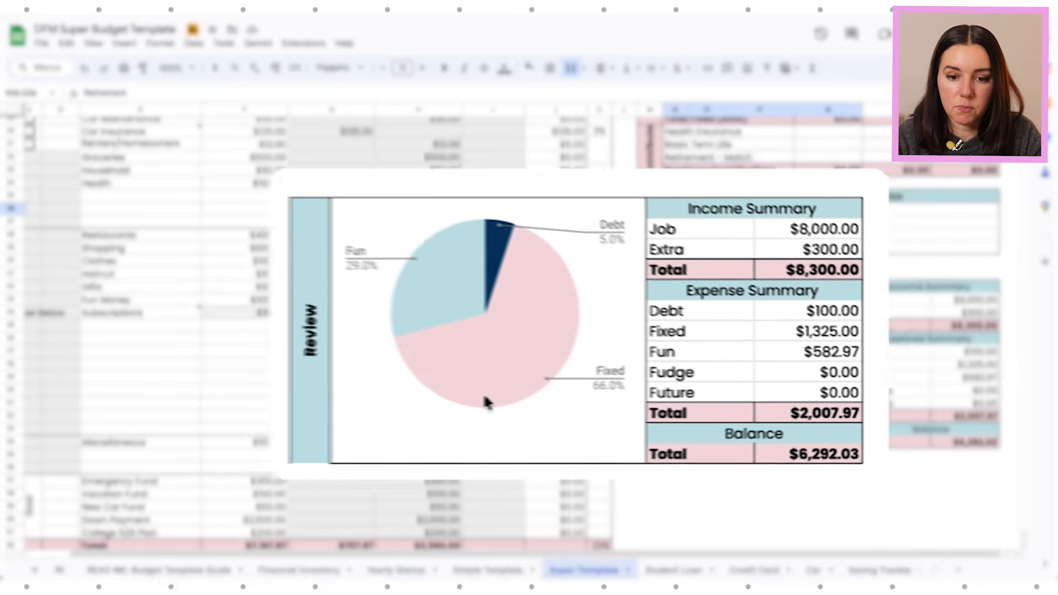
Step: List "Mom's birthday" and "Holiday" as the first two entries under Events at the top of the budget
scroll(761, 409, up, 10)
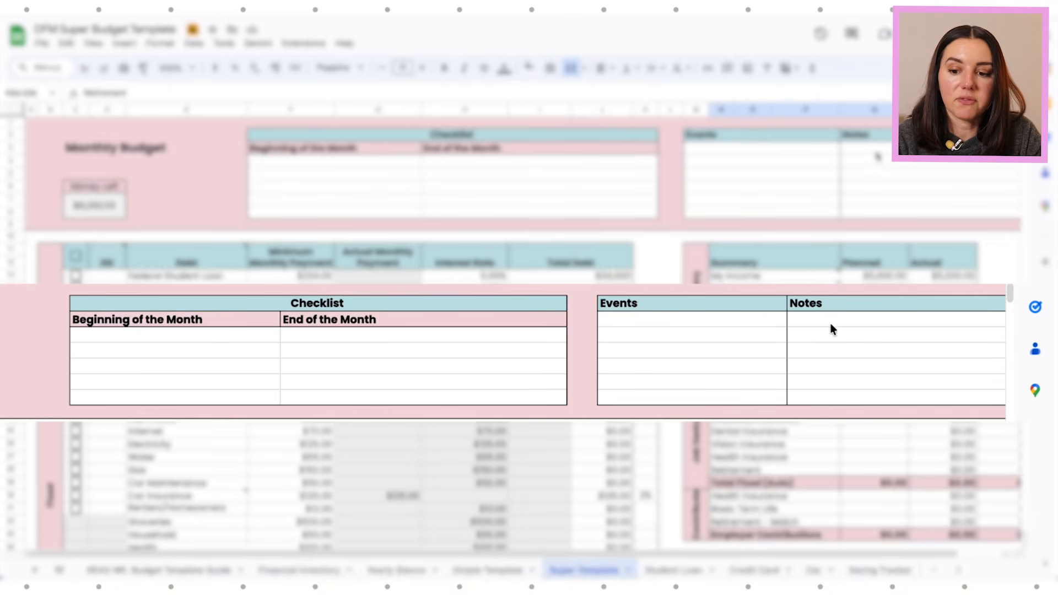
click(780, 154)
text(Mom's bierth)
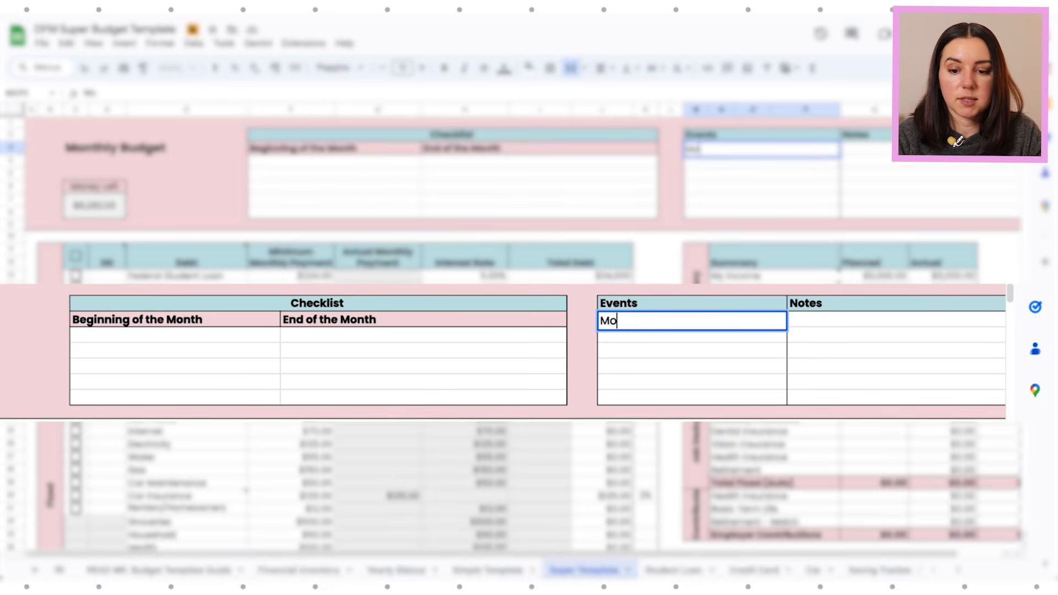
key(BackSpace)
key(BackSpace)
key(BackSpace)
key(BackSpace)
text(rthday)
key(Return)
text(Holiday)
key(Return)
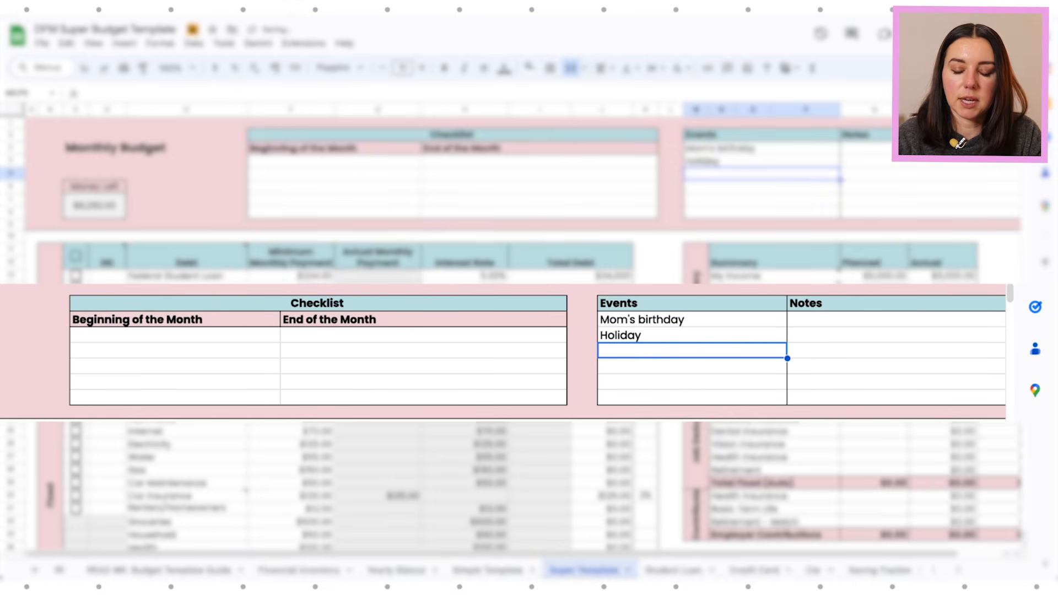
Step: Add "Car insurance premium is due" as the first Beginning of the Month item in the Checklist
click(539, 173)
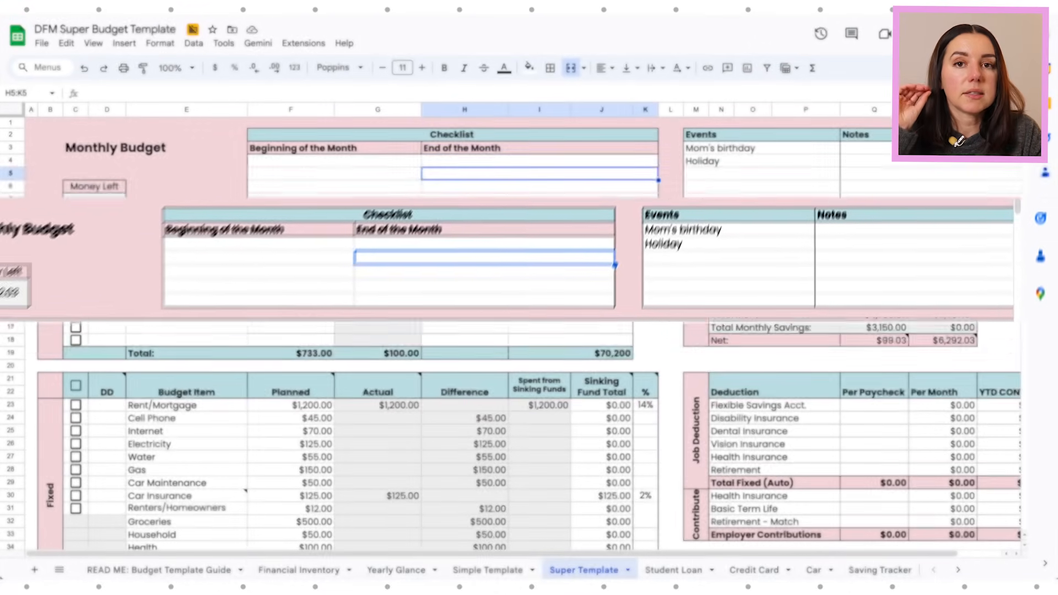
key(Up)
key(Left)
text(C)
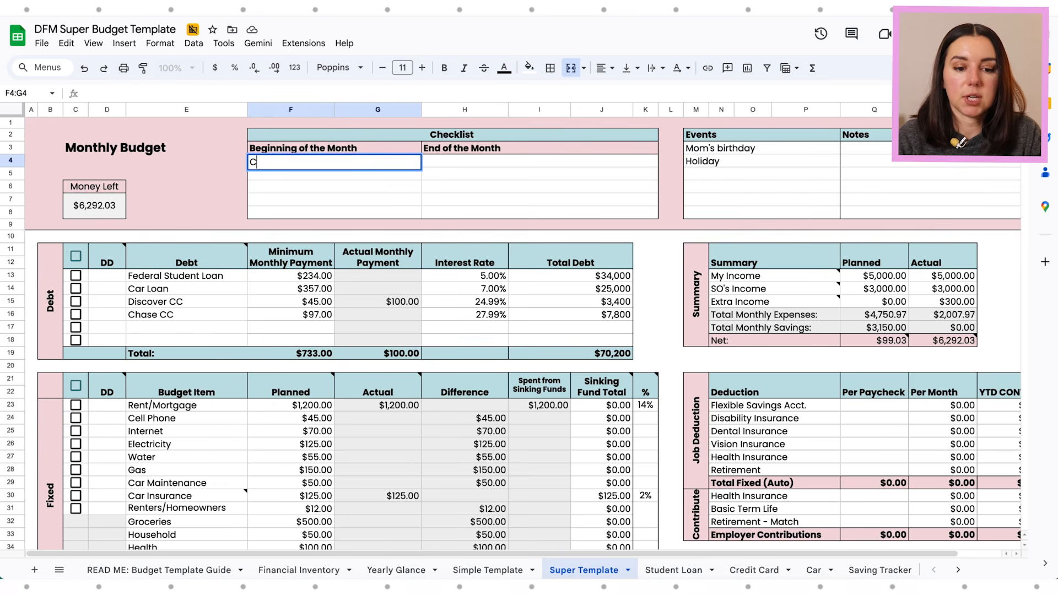
text(ar insurance prem)
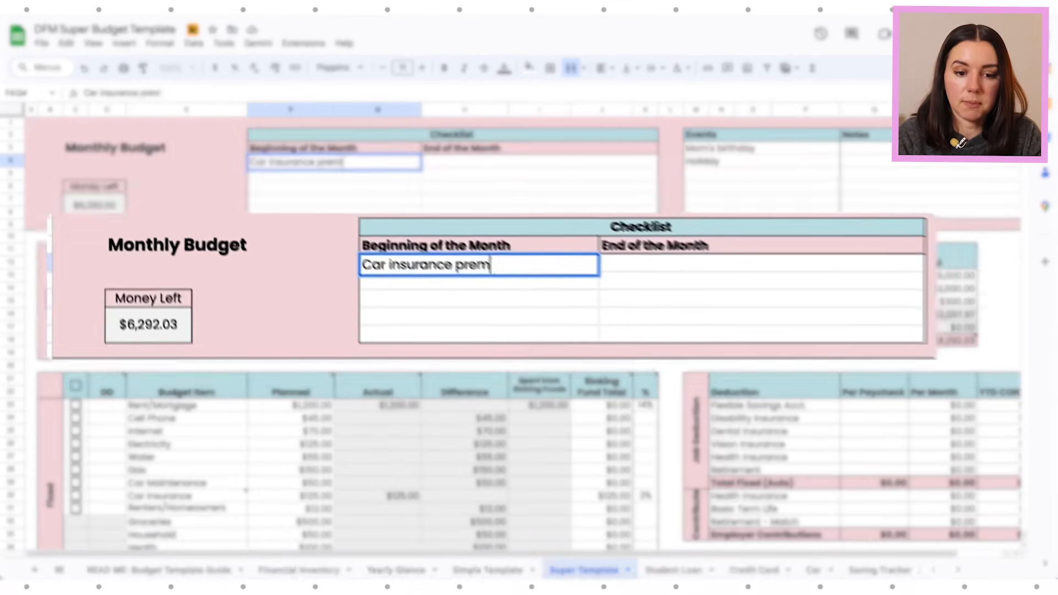
text(ium is due)
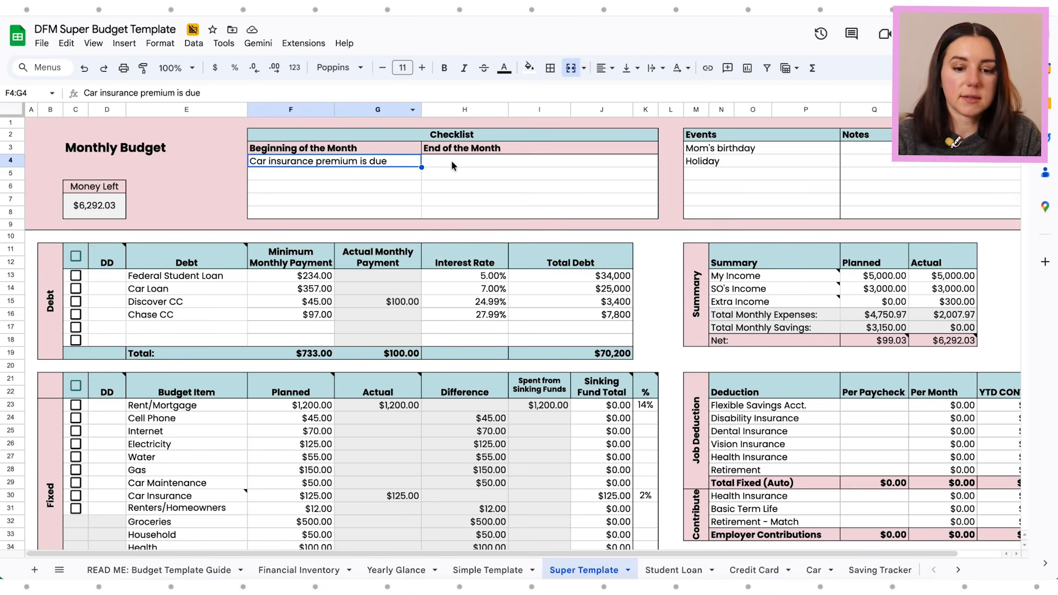
click(451, 161)
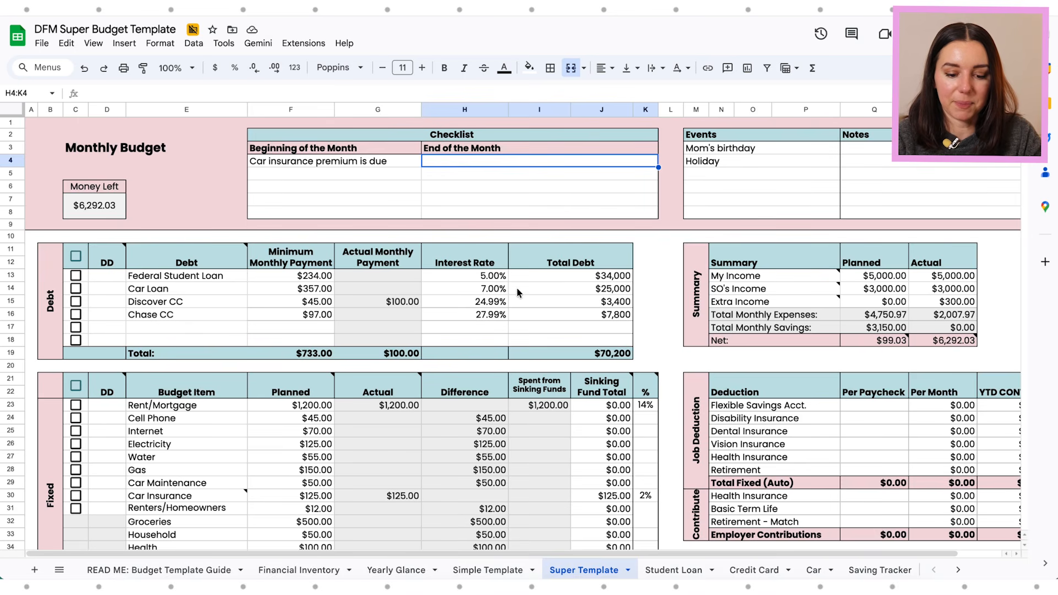
Step: Review the debt, budget item and income summary tables on the Yearly Glance sheet
click(382, 567)
scroll(436, 463, down, 2)
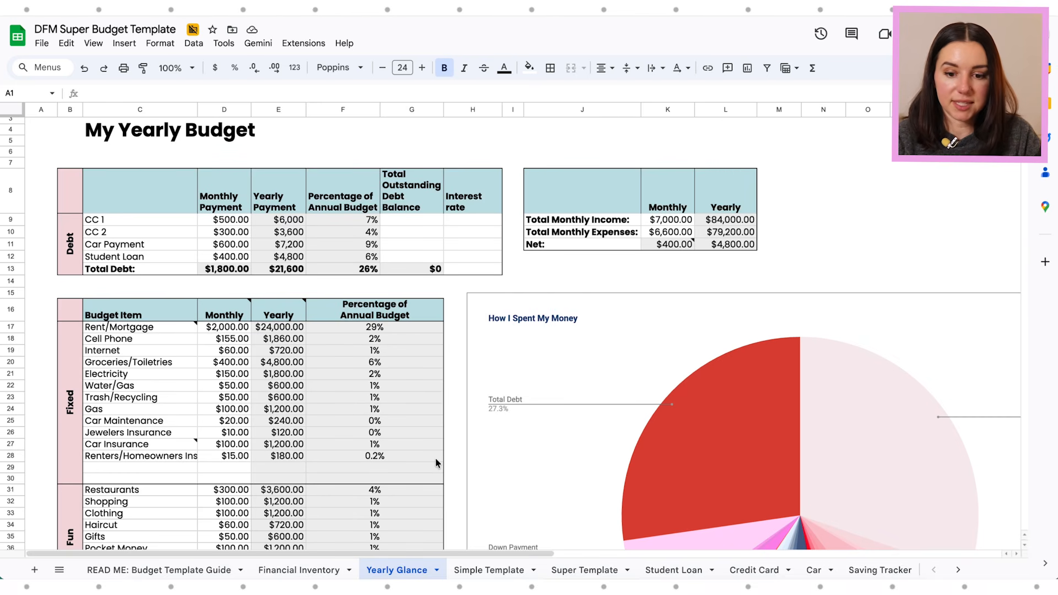
click(435, 459)
scroll(435, 459, down, 2)
Step: Examine the Financial Inventory sheet's six-month income and expense table, Savings section and instructions
click(300, 570)
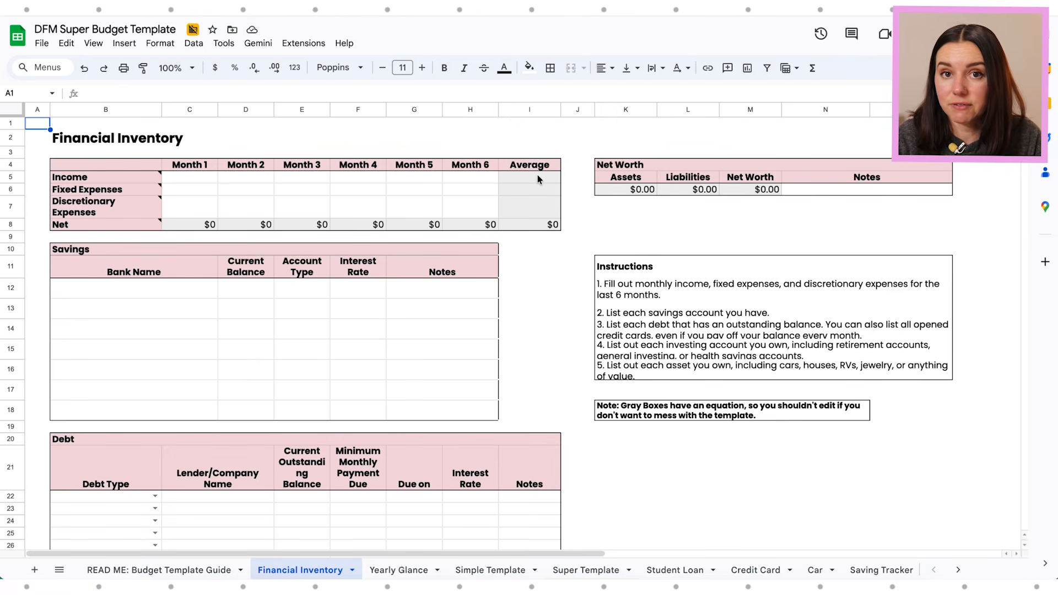
drag(187, 307, 356, 341)
click(356, 341)
scroll(357, 345, down, 1)
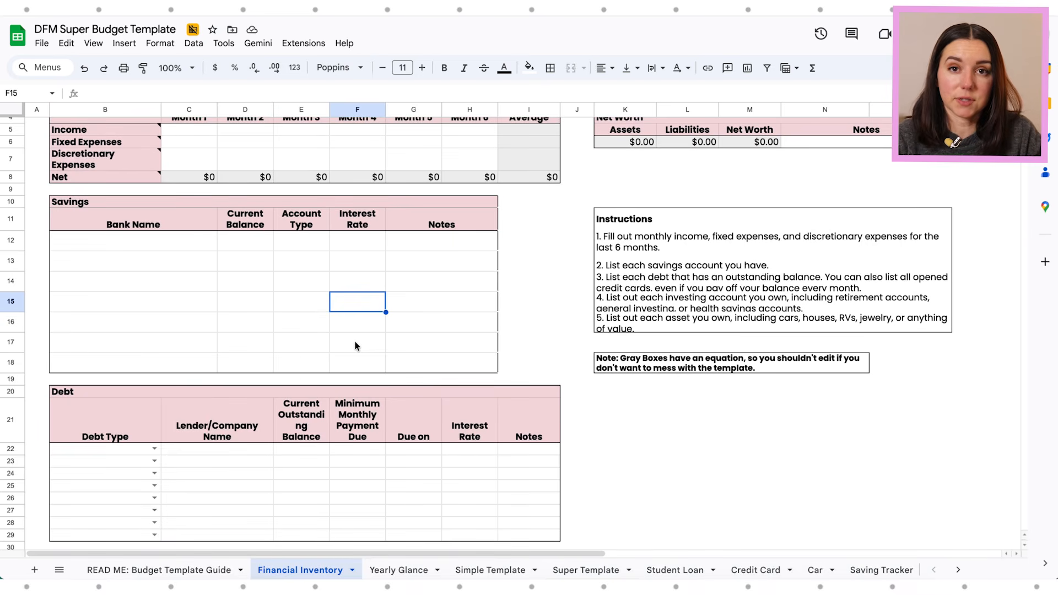
scroll(170, 287, down, 1)
scroll(170, 287, down, 1)
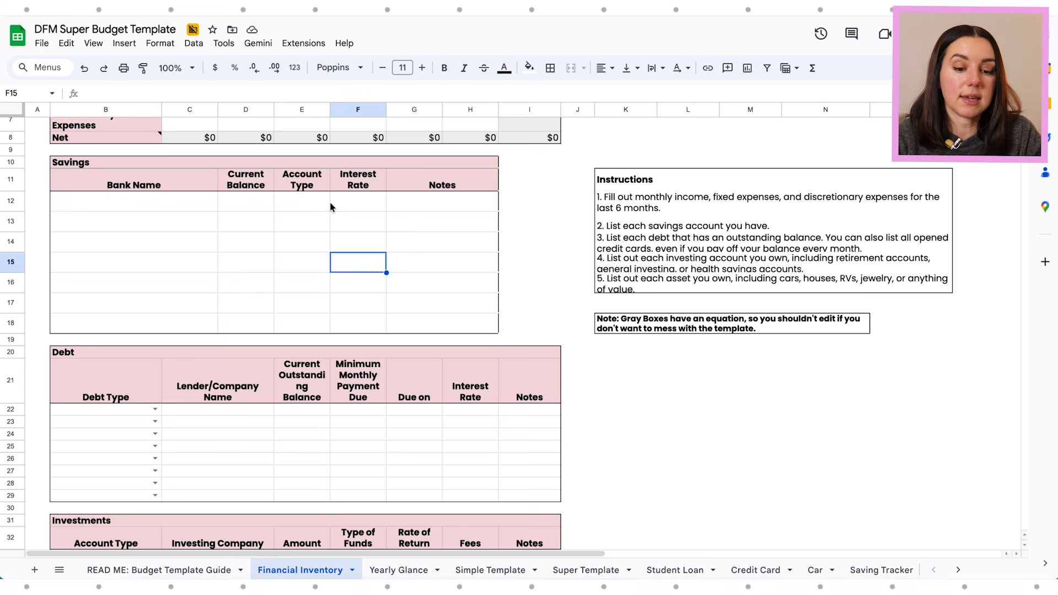
scroll(368, 216, down, 2)
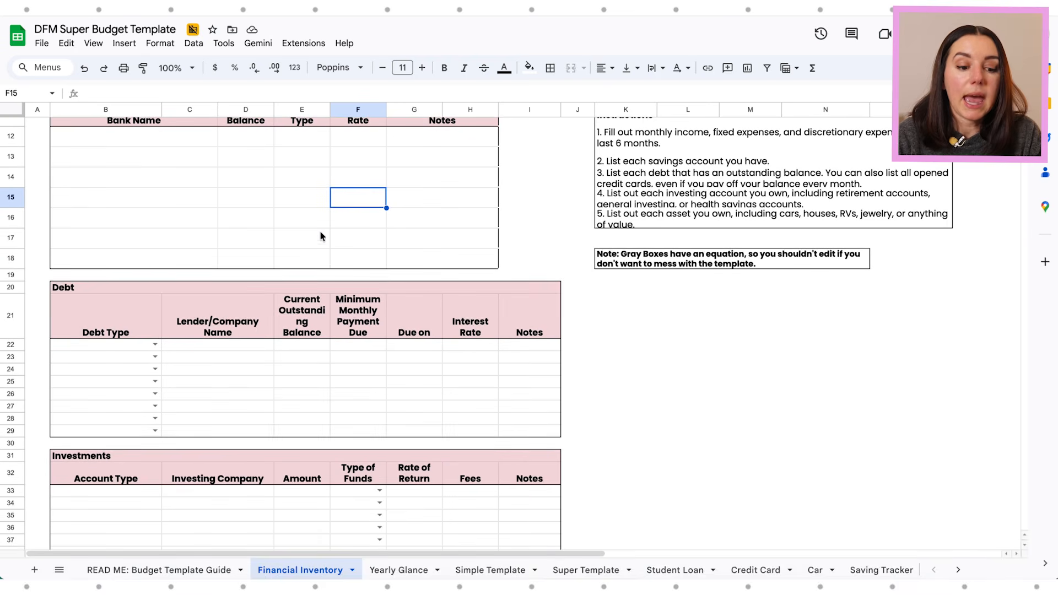
scroll(169, 348, down, 1)
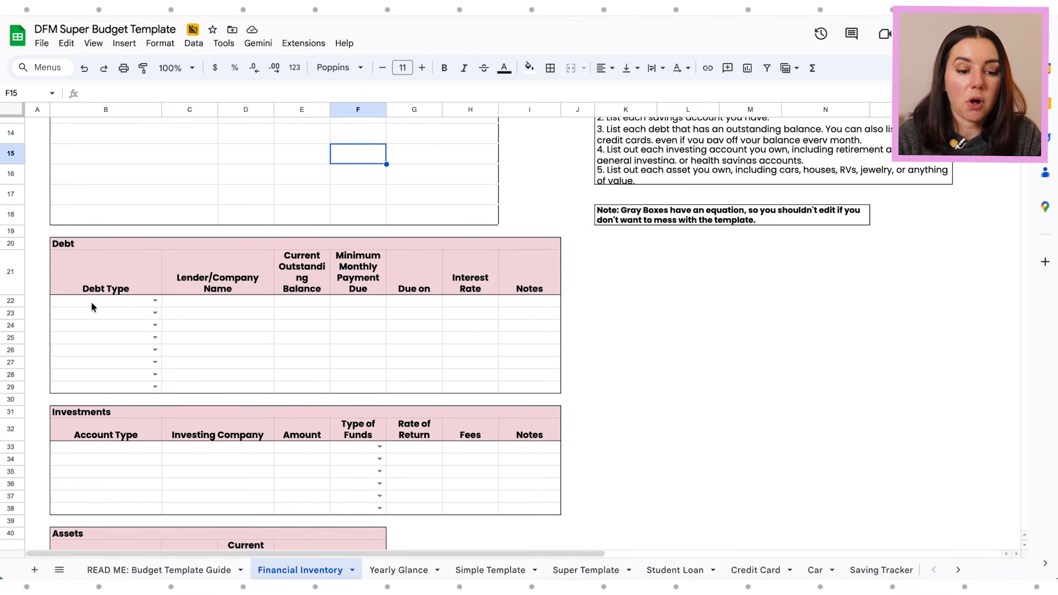
Step: Check the Debt Type and asset Type choices, the Investments table and the Net Worth formula for Assets in the Financial Inventory
click(155, 312)
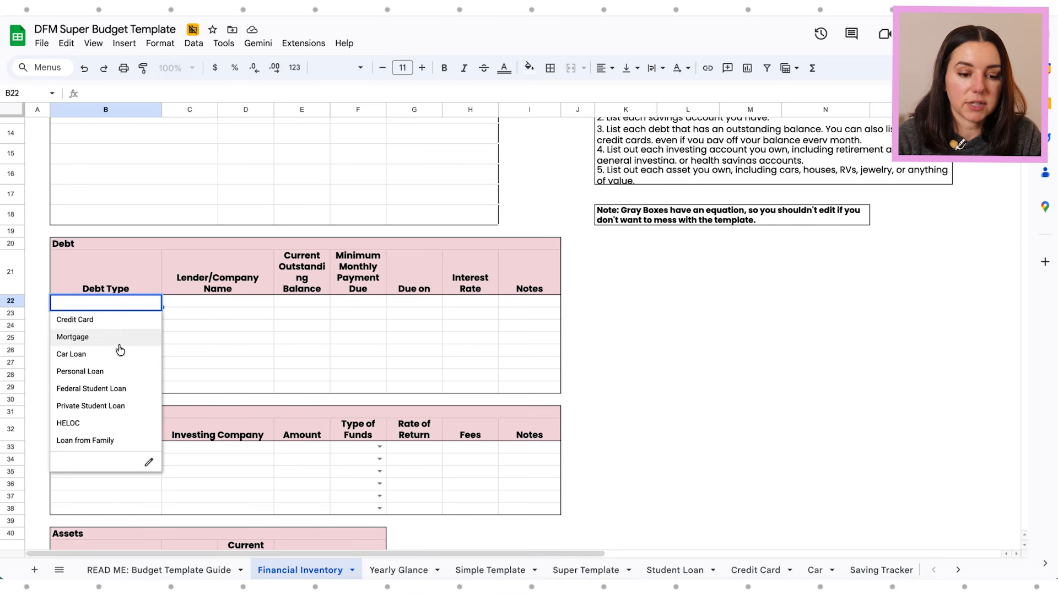
click(304, 315)
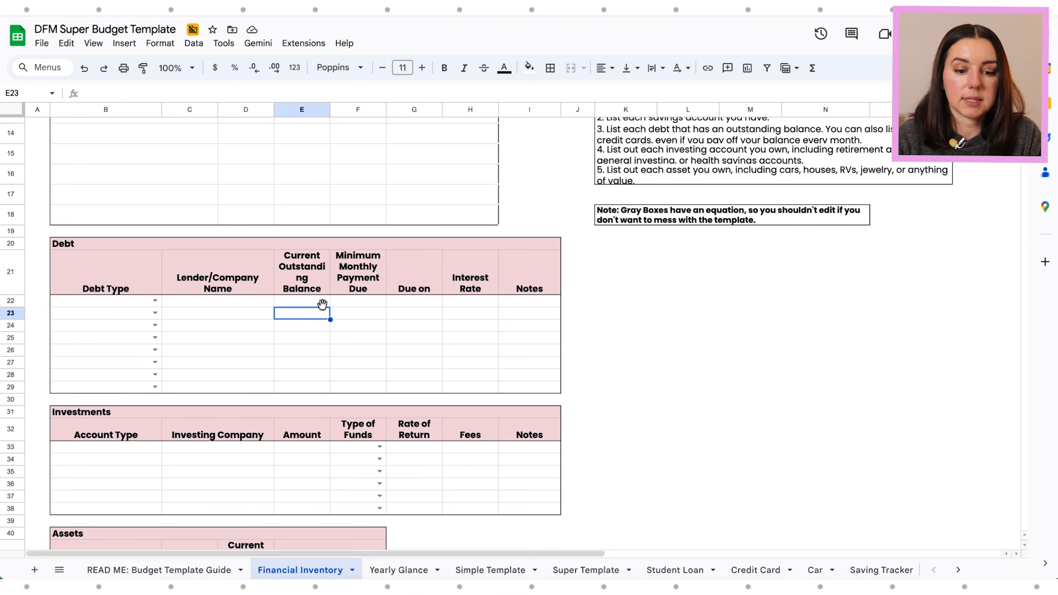
scroll(363, 313, down, 1)
scroll(363, 309, down, 1)
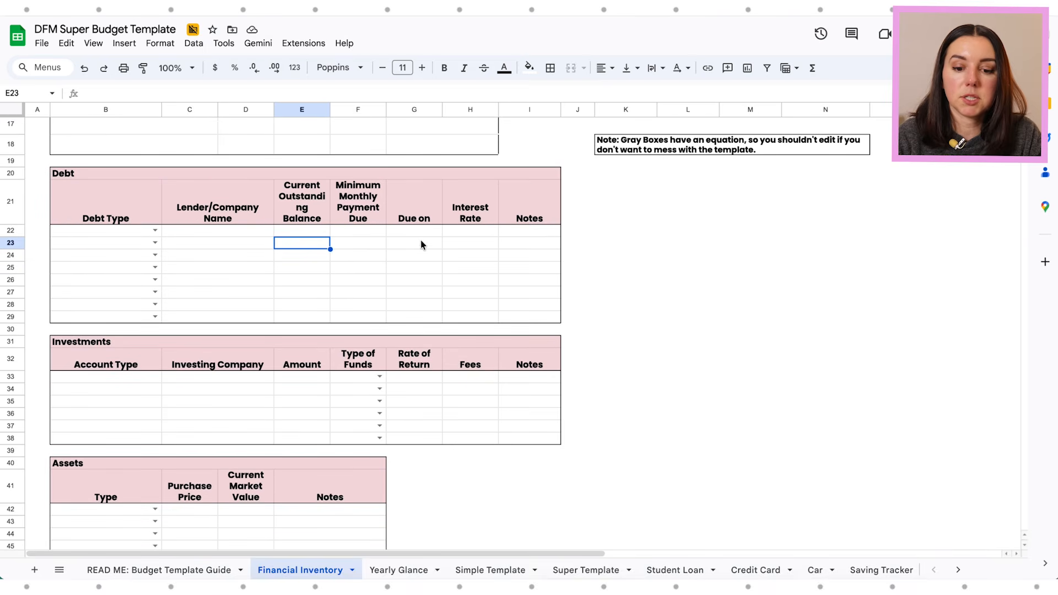
scroll(474, 248, down, 2)
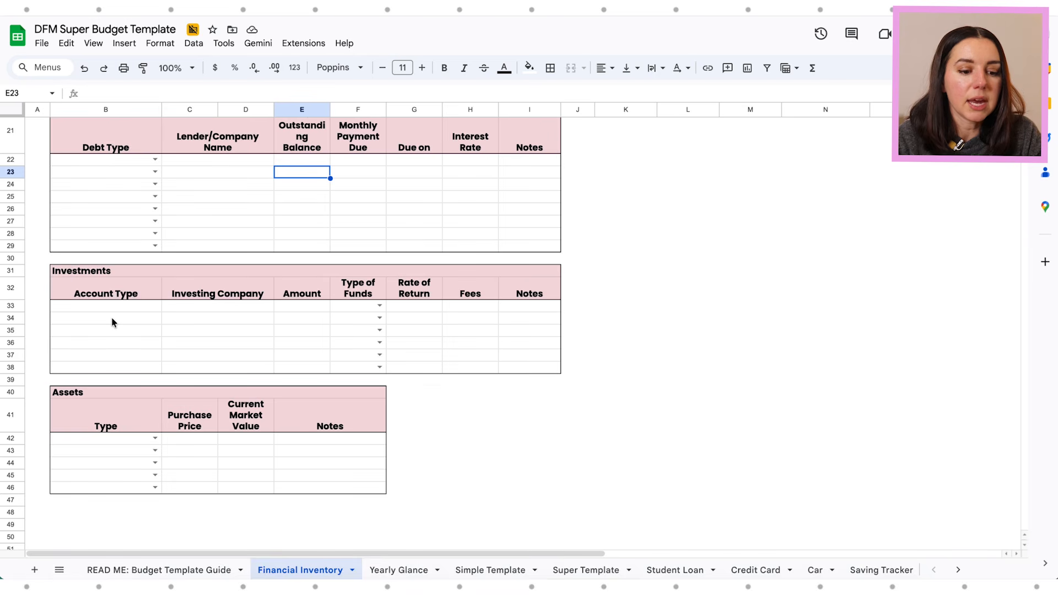
click(156, 439)
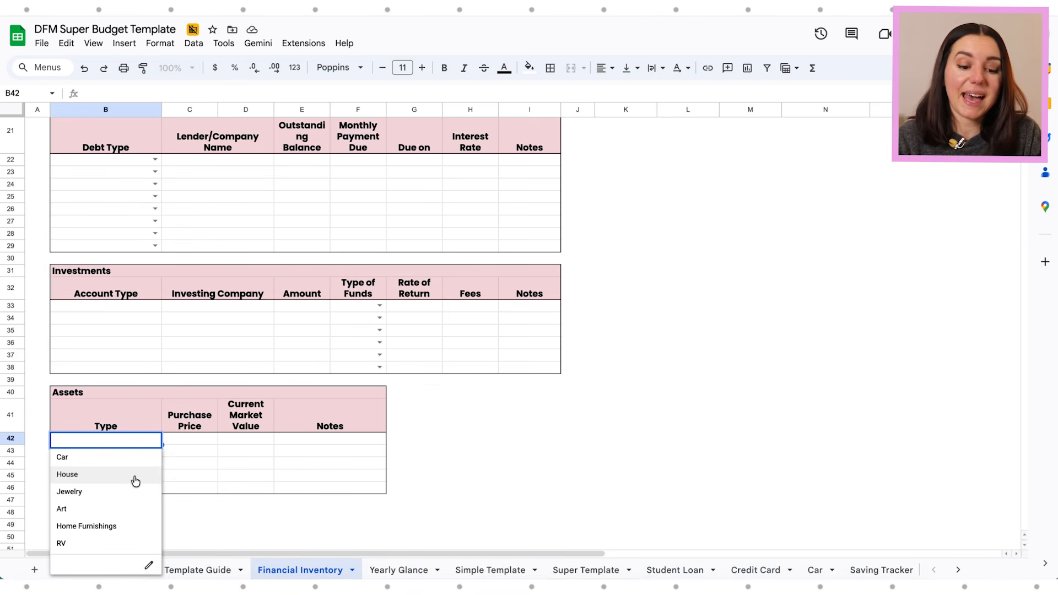
click(303, 475)
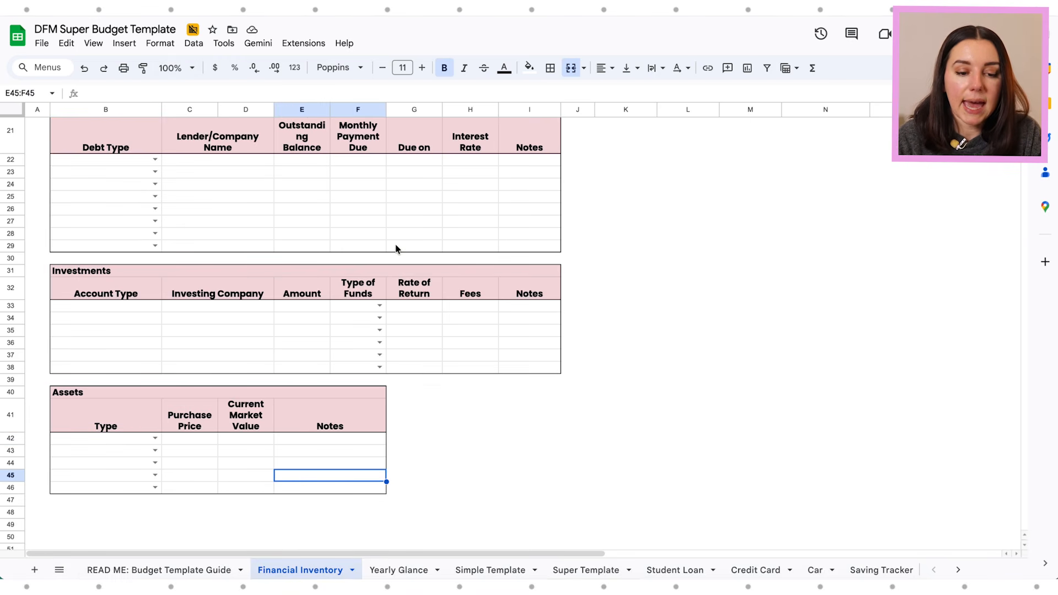
scroll(347, 193, up, 10)
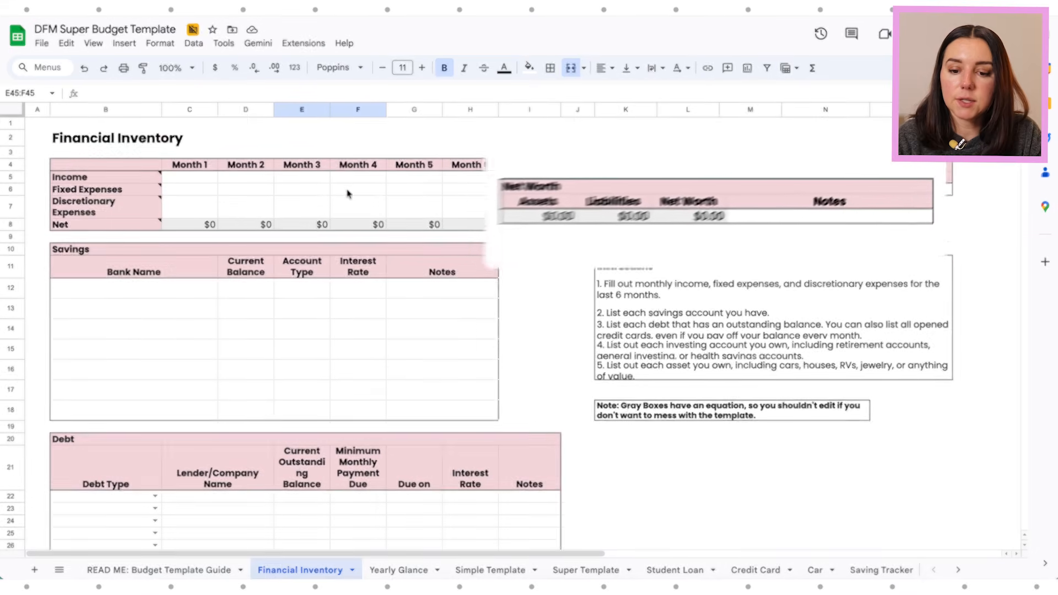
click(630, 189)
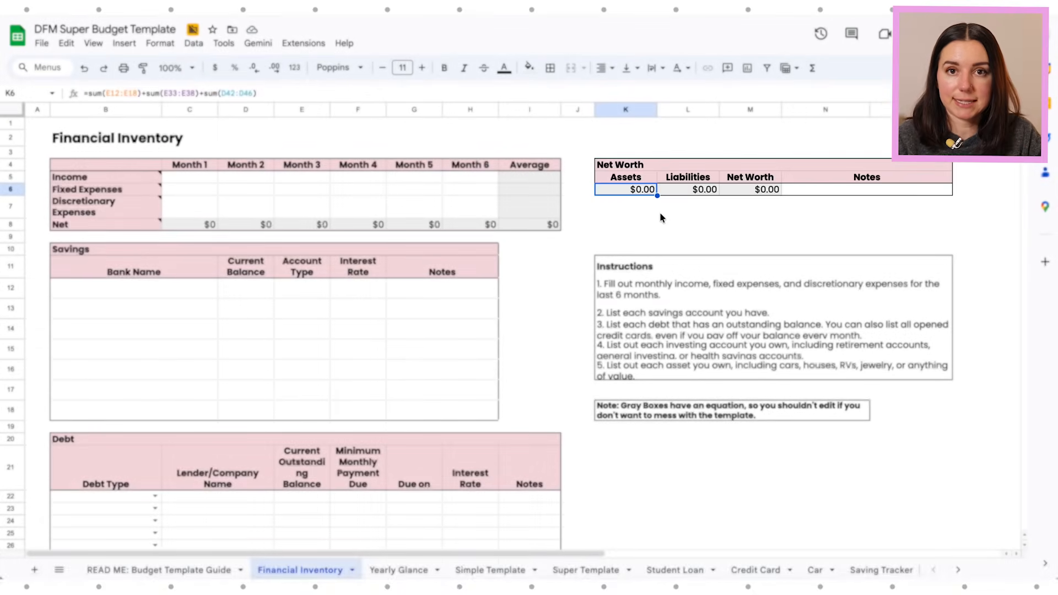
Step: List "Sallie MAe" and "Aidvantage" as account names in the Student Loan sheet's Debt Account Summary
click(678, 570)
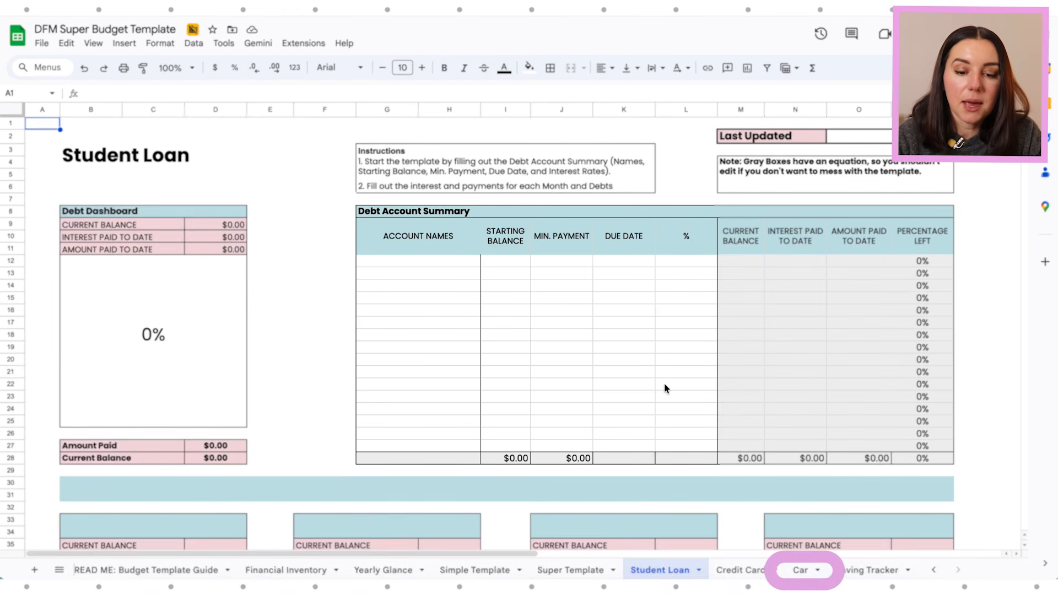
click(439, 269)
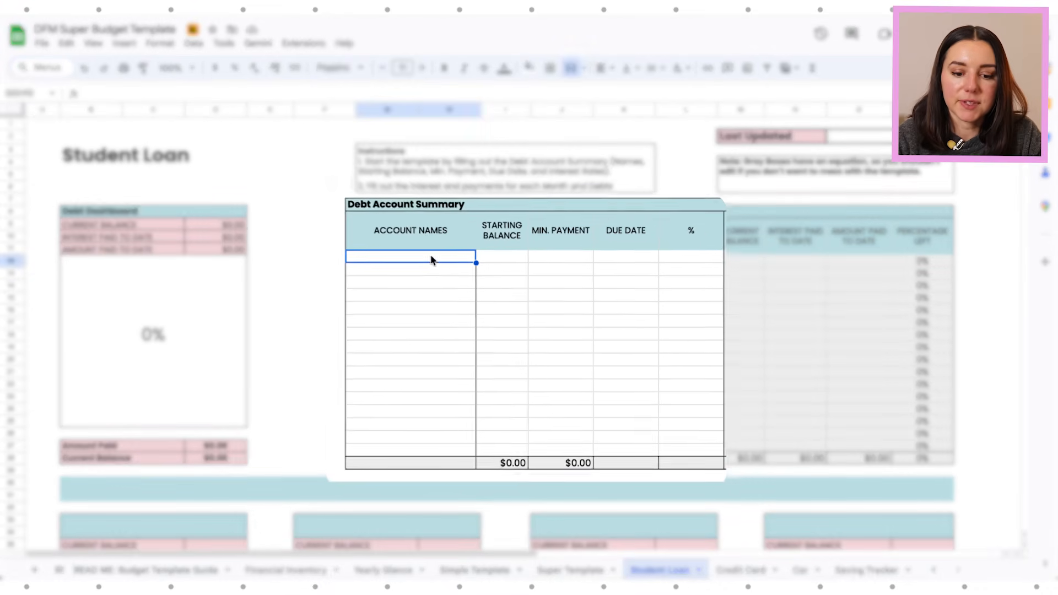
text(Sal)
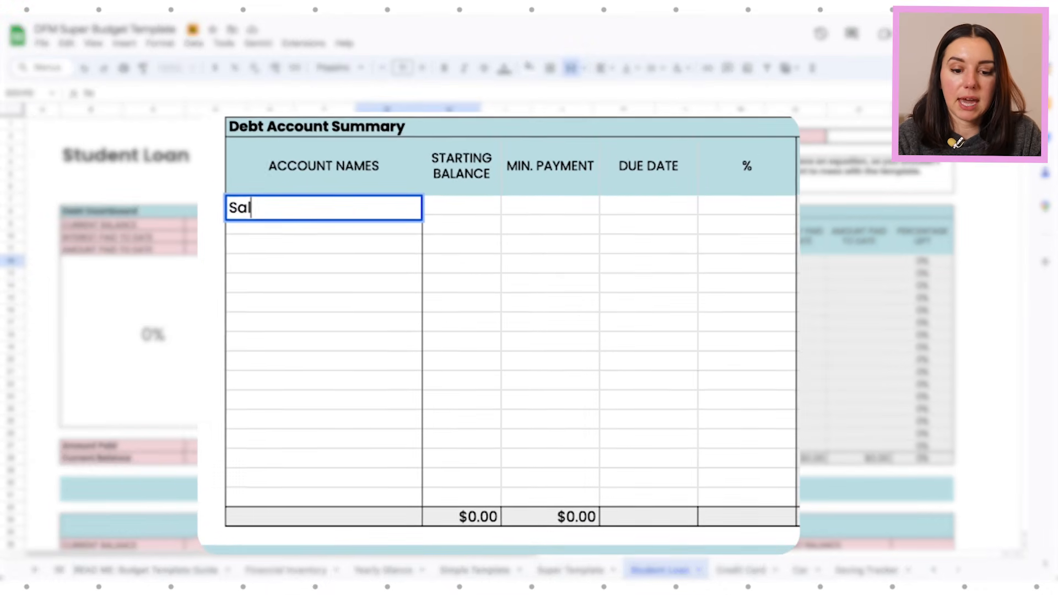
text(lie MAe)
key(Return)
text(Aidvantage)
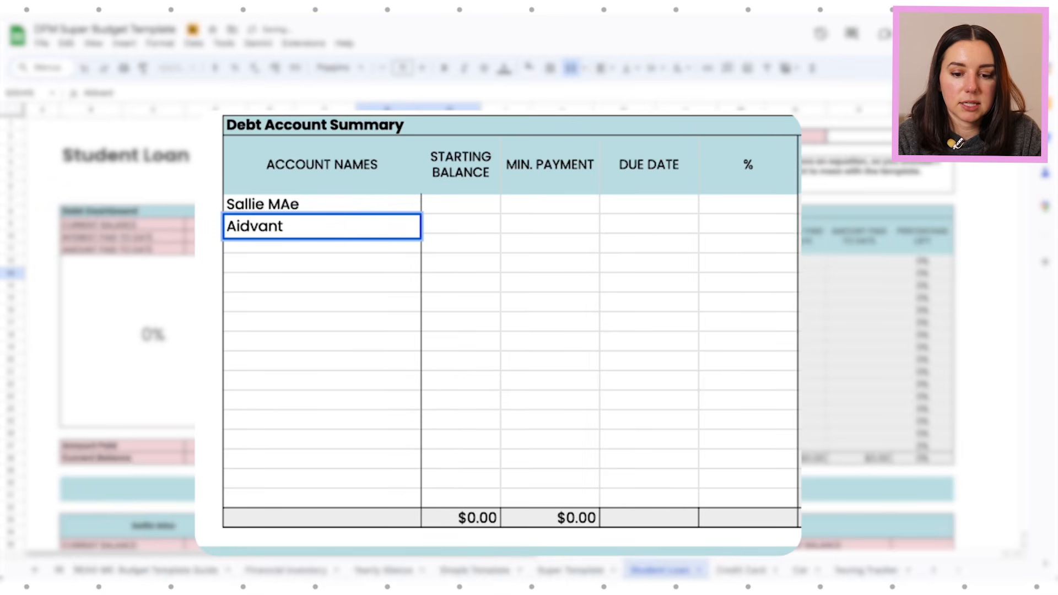
key(Return)
Step: Enter starting balances of $5,300 for Sallie MAe and $24,000 for Aidvantage
click(322, 224)
click(322, 204)
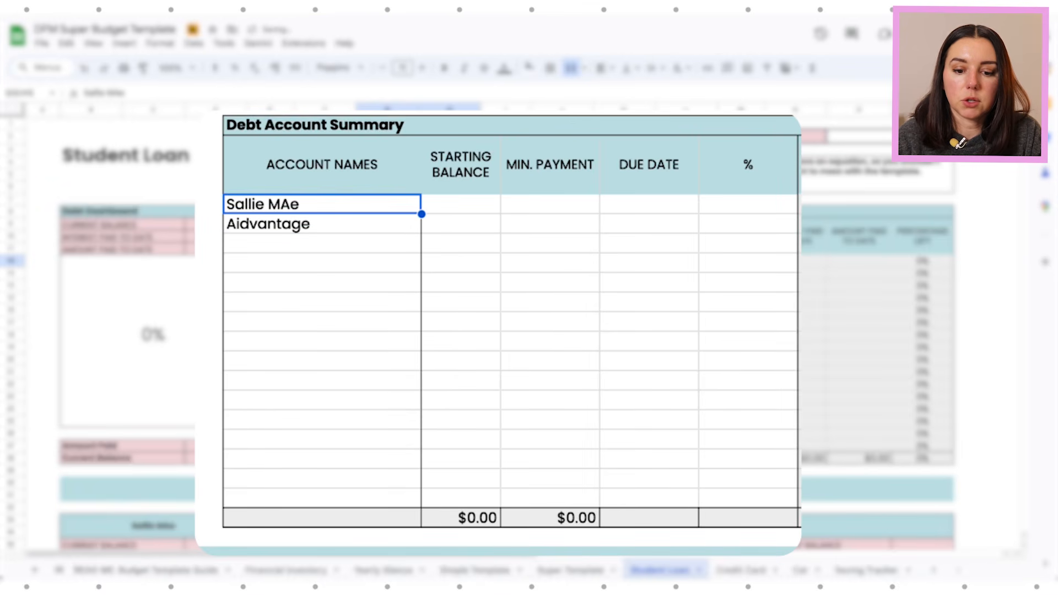
click(460, 205)
text(5,300)
key(Return)
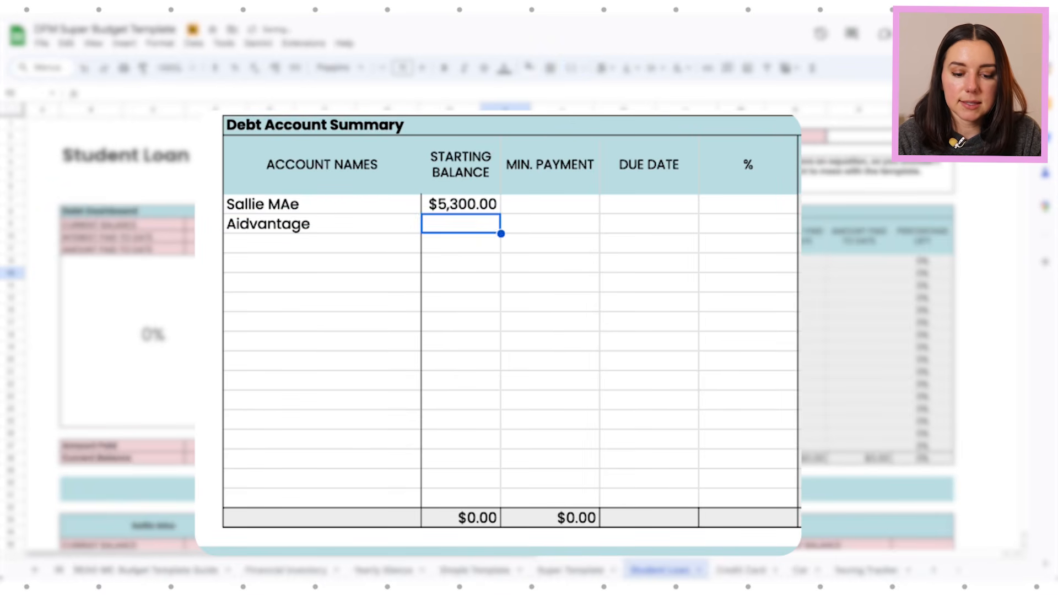
text(24000)
Step: Set the minimum payments to $34 for Sallie MAe and $120 for Aidvantage
click(550, 223)
click(549, 203)
text(34)
key(Return)
text(120)
Step: Enter due dates of 5 for Sallie MAe and 6 for Aidvantage
click(649, 204)
text(5)
key(Return)
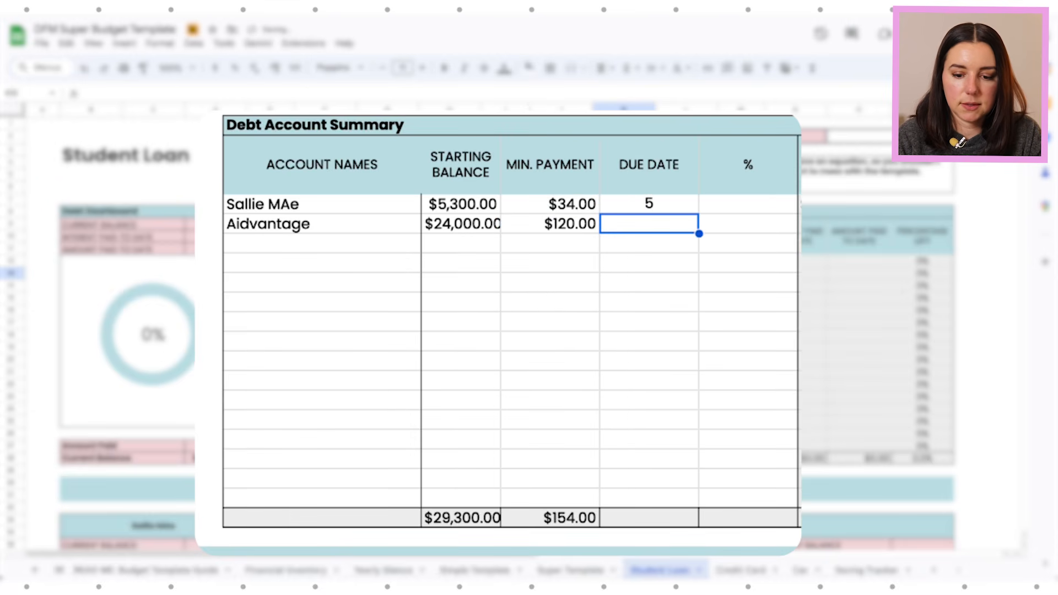
text(6)
key(Return)
Step: Set the interest rates to 5.4% for Sallie MAe and 4% for Aidvantage
click(747, 204)
text(5.4)
key(Return)
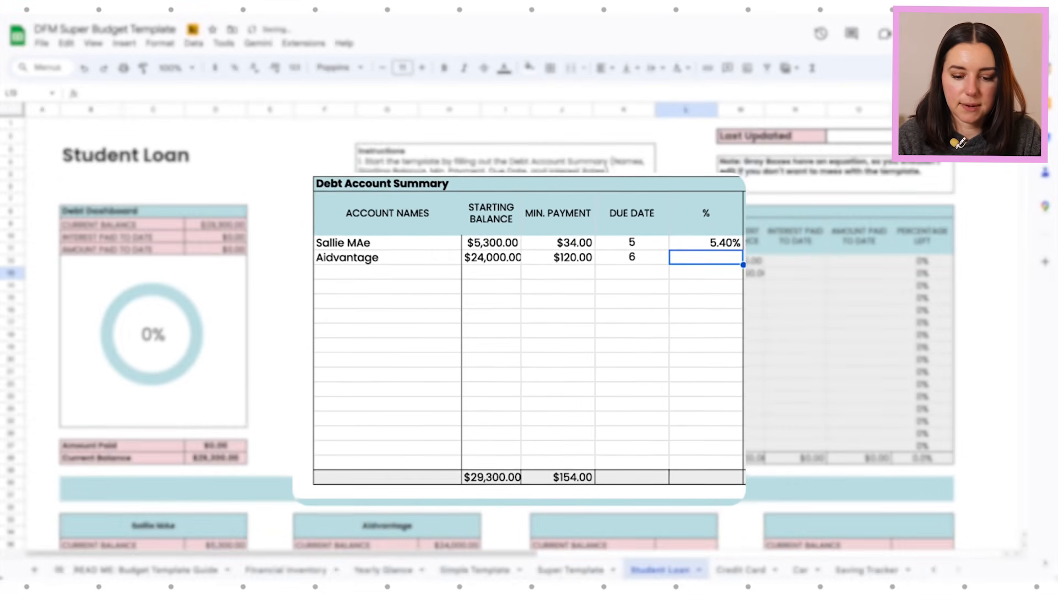
text(4)
key(Return)
Step: Record January interest of $56 and a payment of $120 in the Sallie MAe monthly tracker
scroll(375, 316, down, 3)
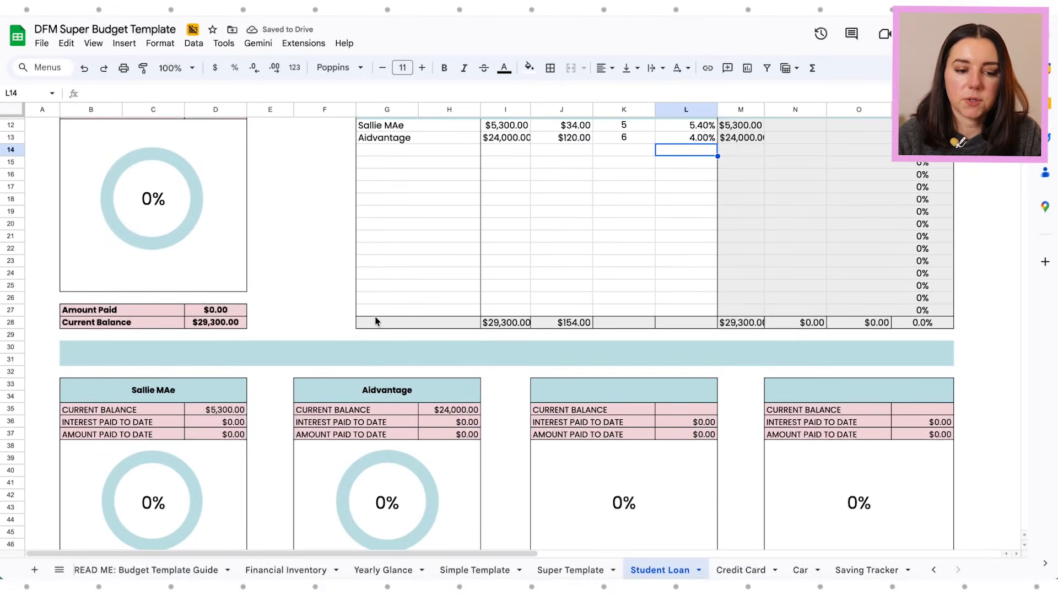
scroll(376, 321, down, 5)
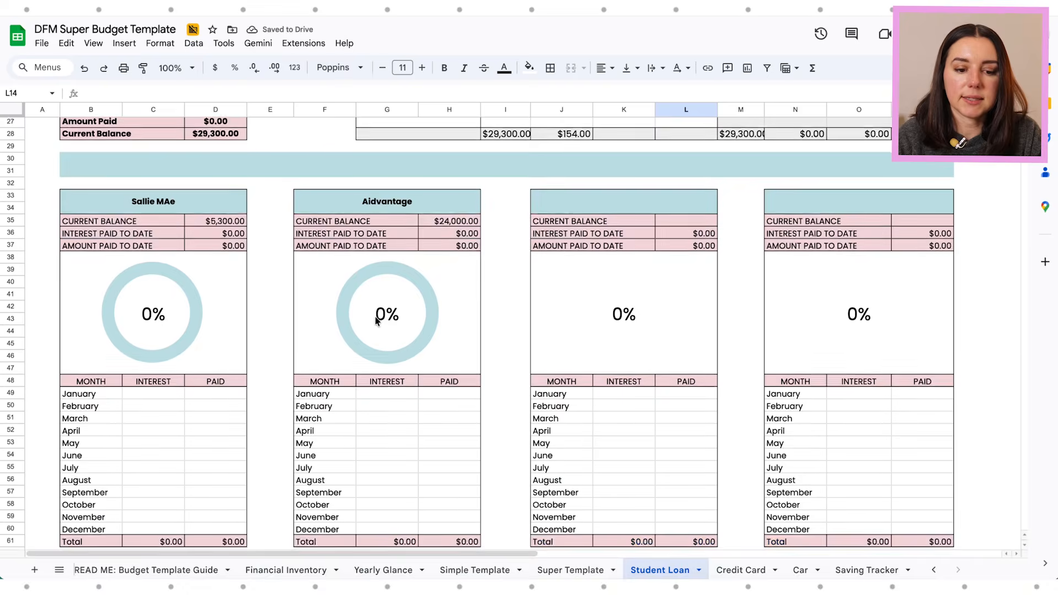
scroll(377, 320, down, 2)
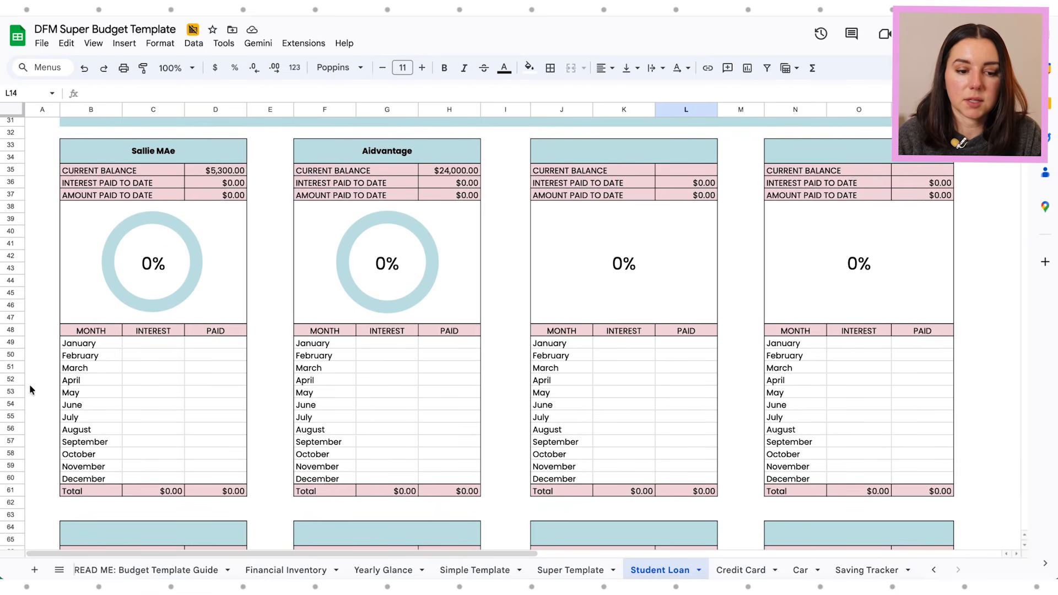
click(149, 347)
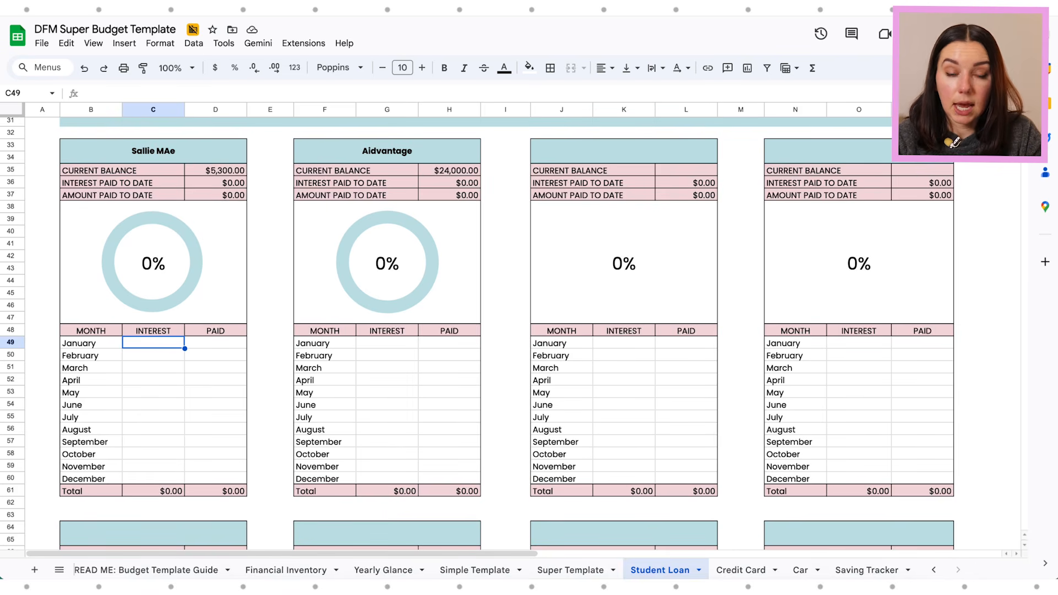
text(56)
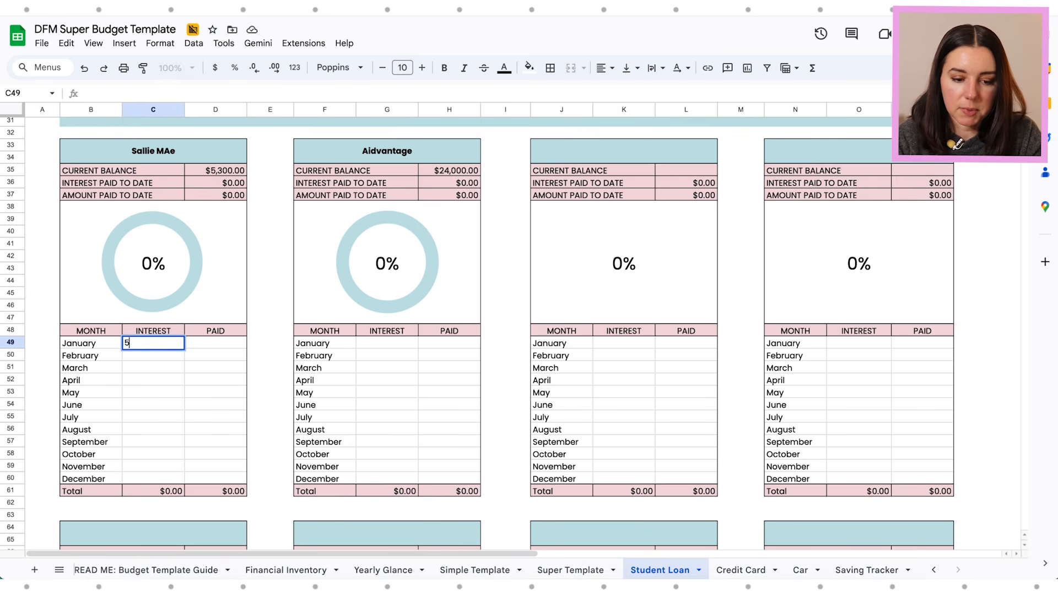
key(Return)
key(Up)
click(216, 343)
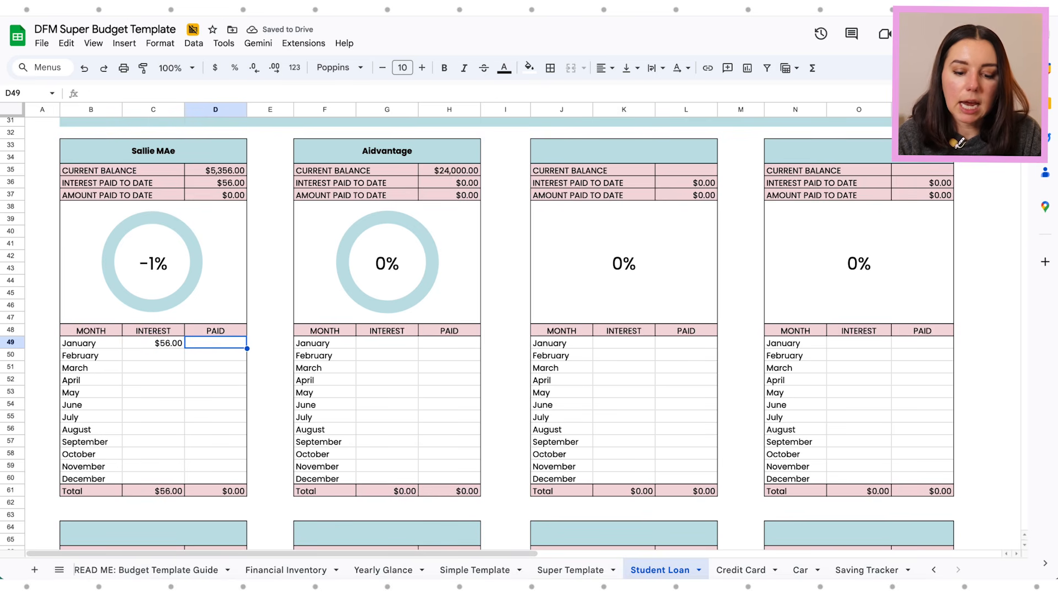
text(120)
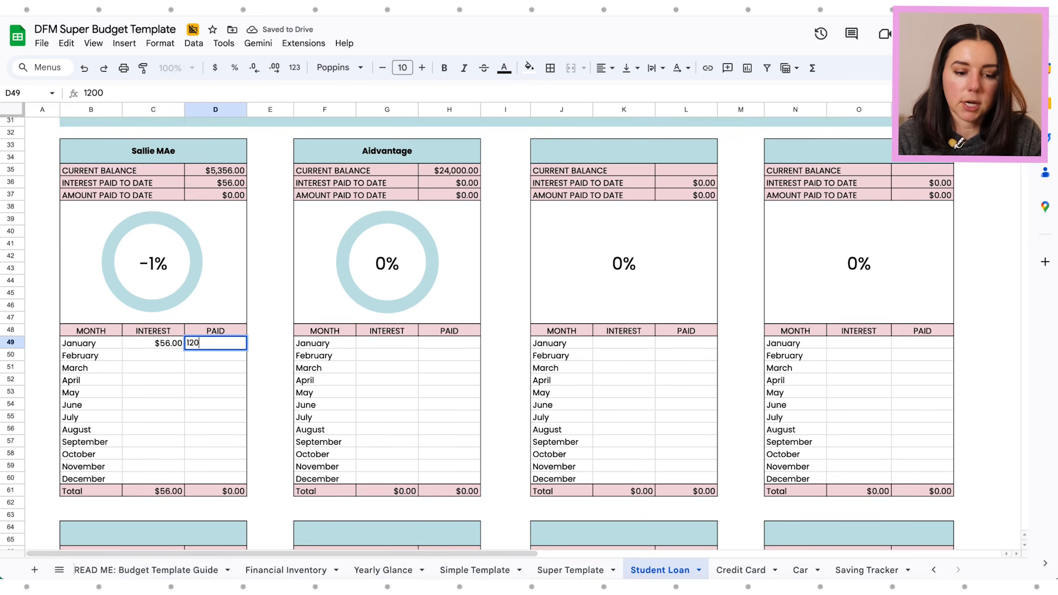
key(Return)
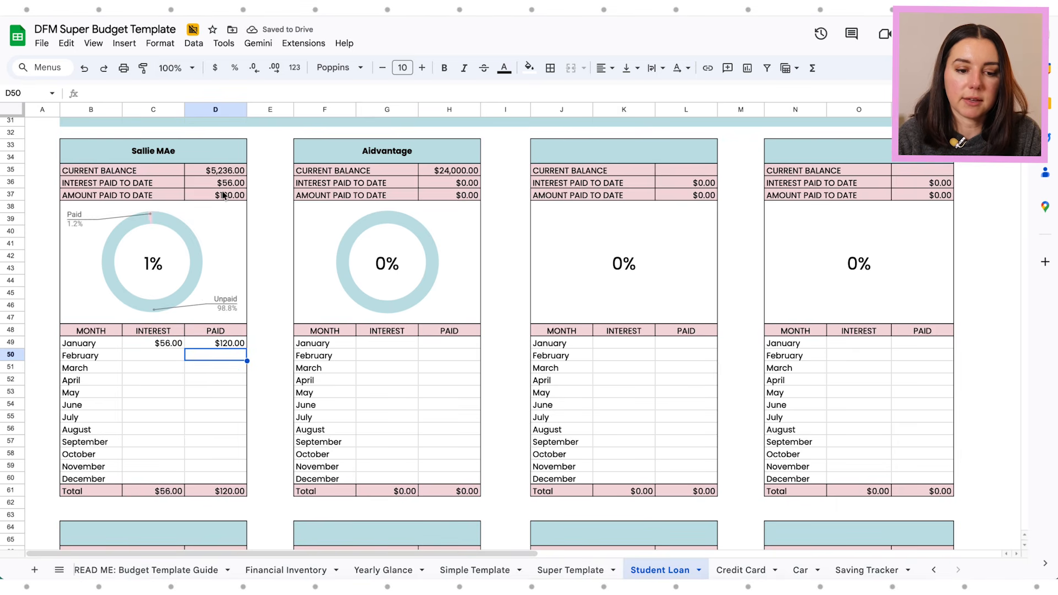
Step: Examine the Credit Card sheet's account summary and monthly debt trackers, and open the Car debt sheet
key(Up)
key(Left)
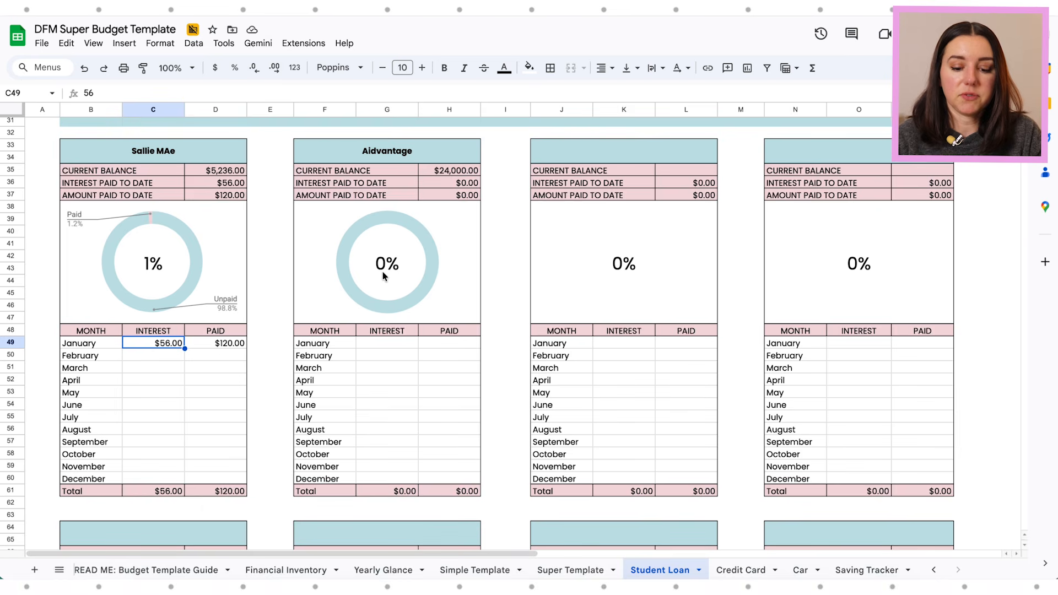
click(738, 569)
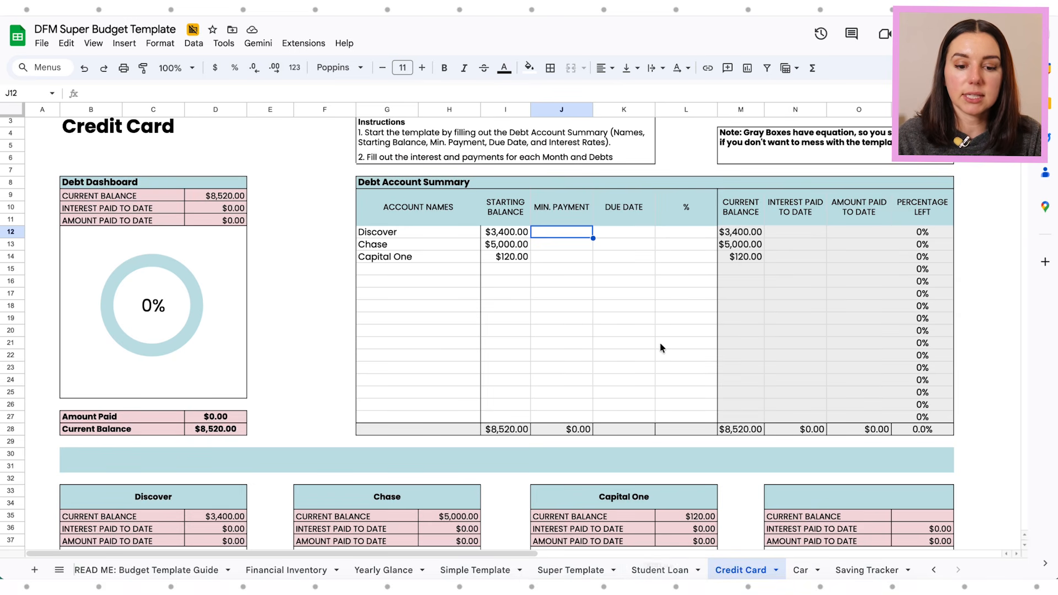
scroll(459, 381, down, 7)
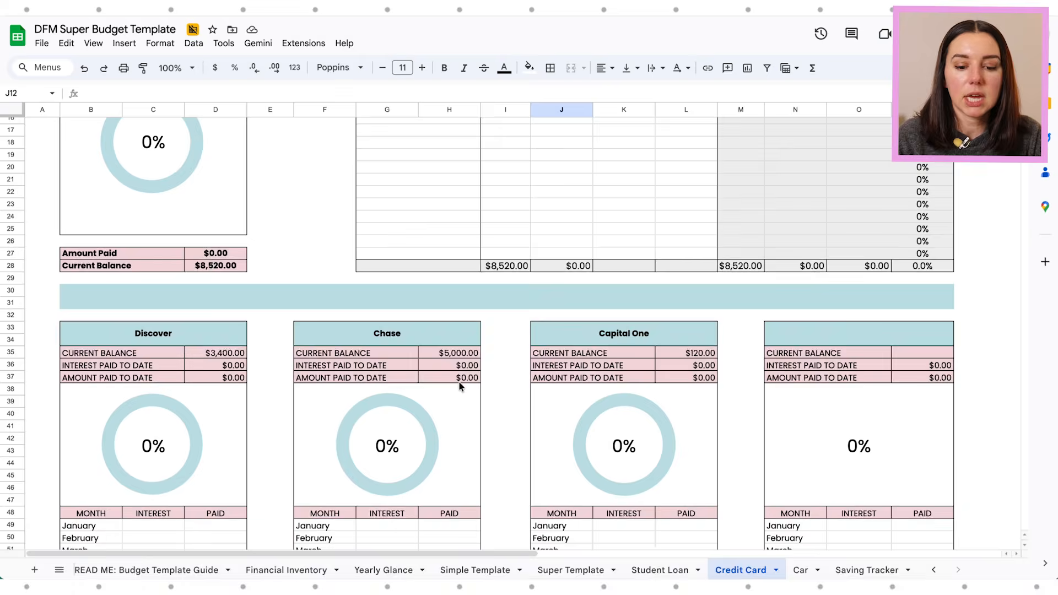
scroll(458, 382, down, 3)
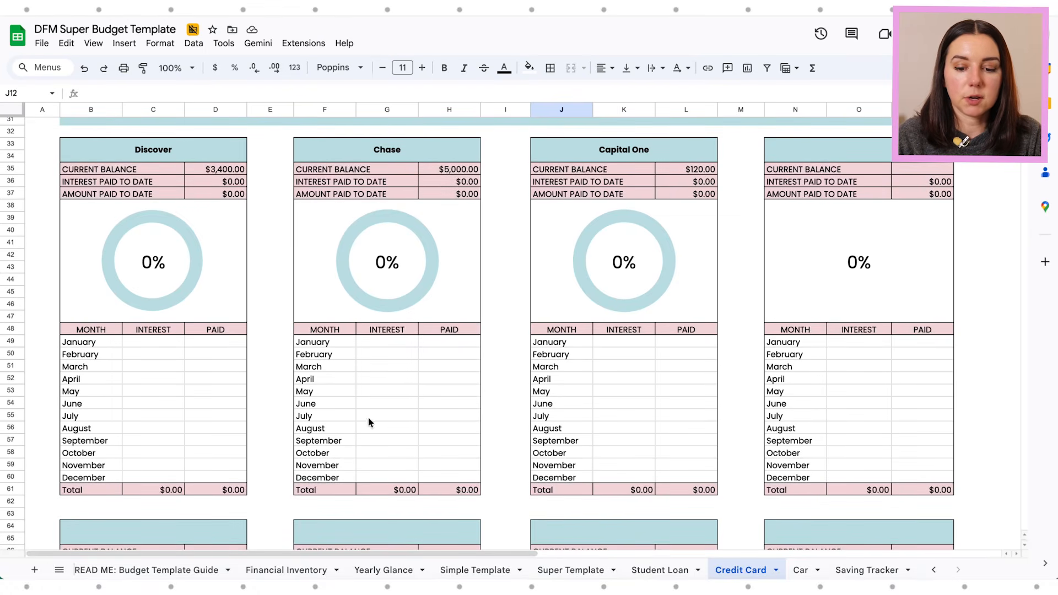
click(625, 342)
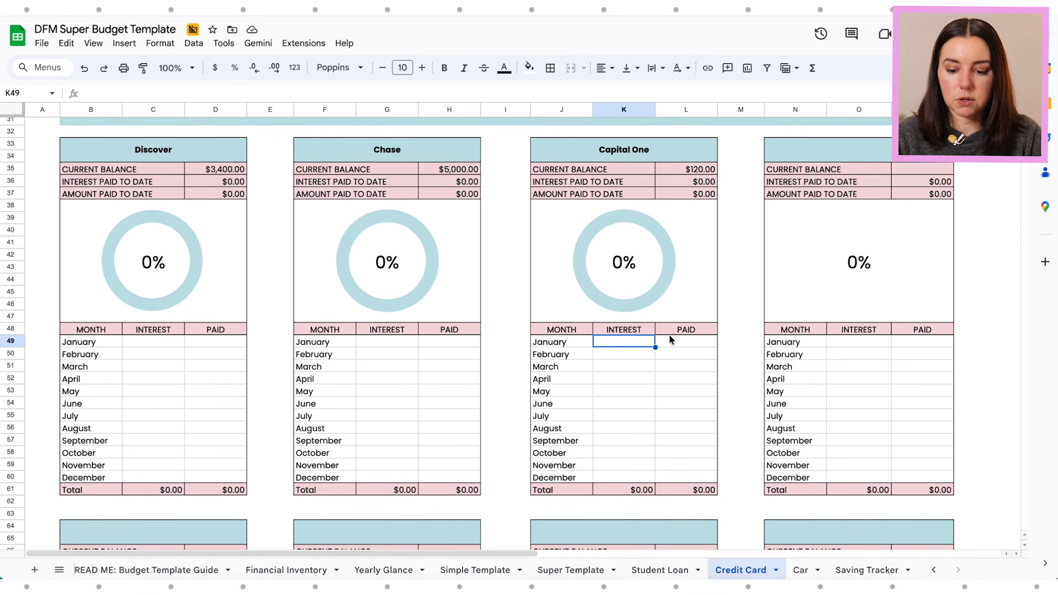
click(801, 571)
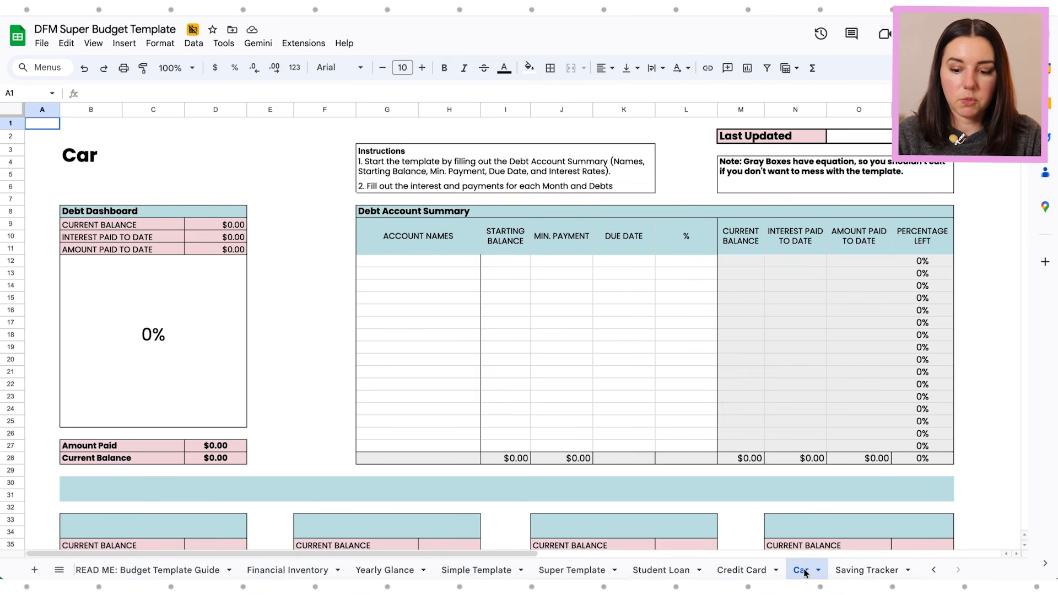
Step: In the Saving Tracker sheet's Saving Funds Summary, add an account named Ally with a starting balance of $3,000
click(847, 571)
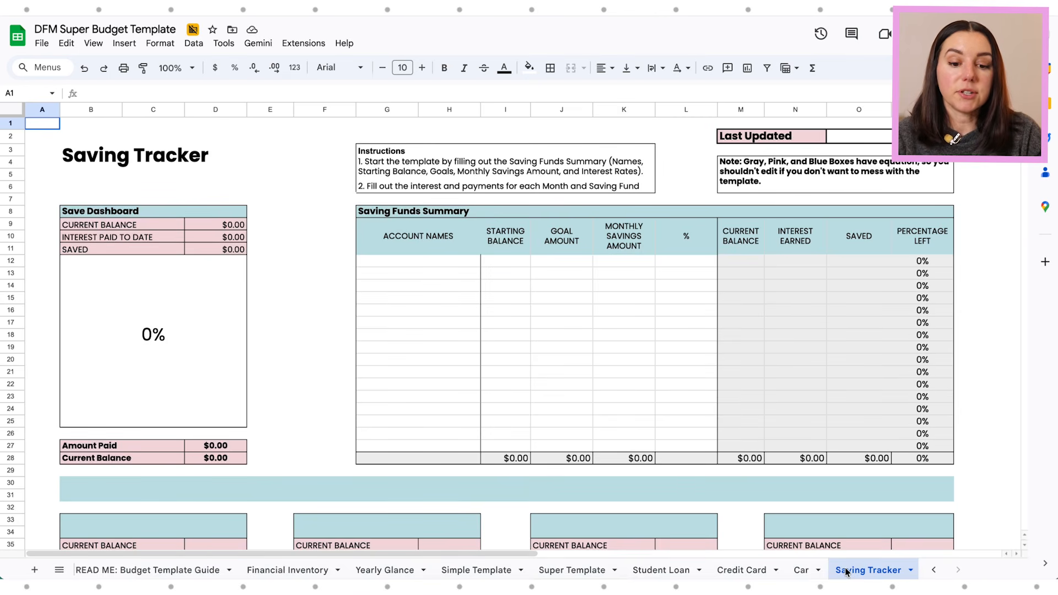
click(413, 266)
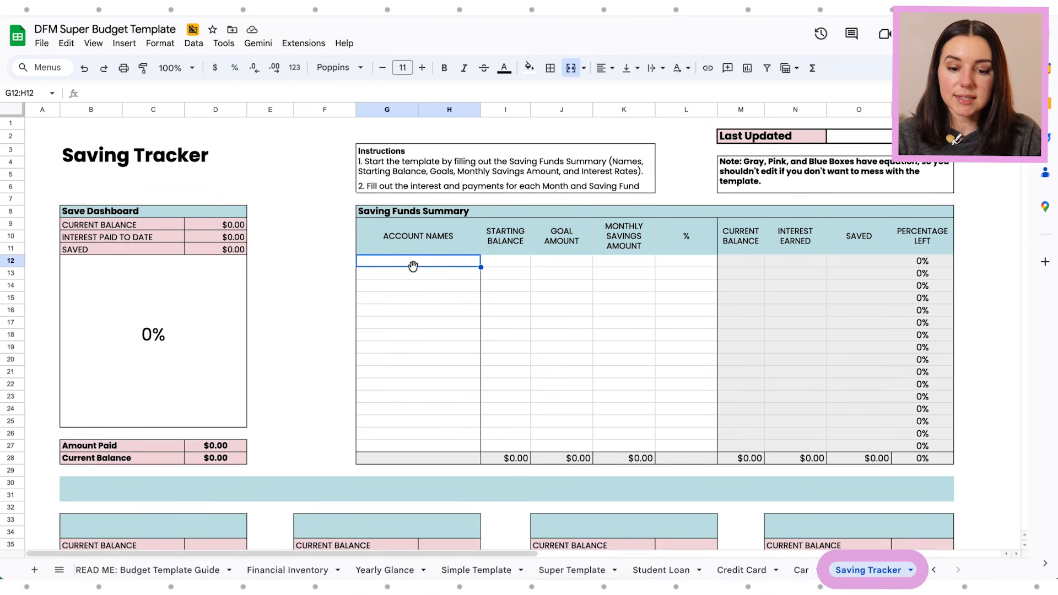
scroll(413, 266, down, 1)
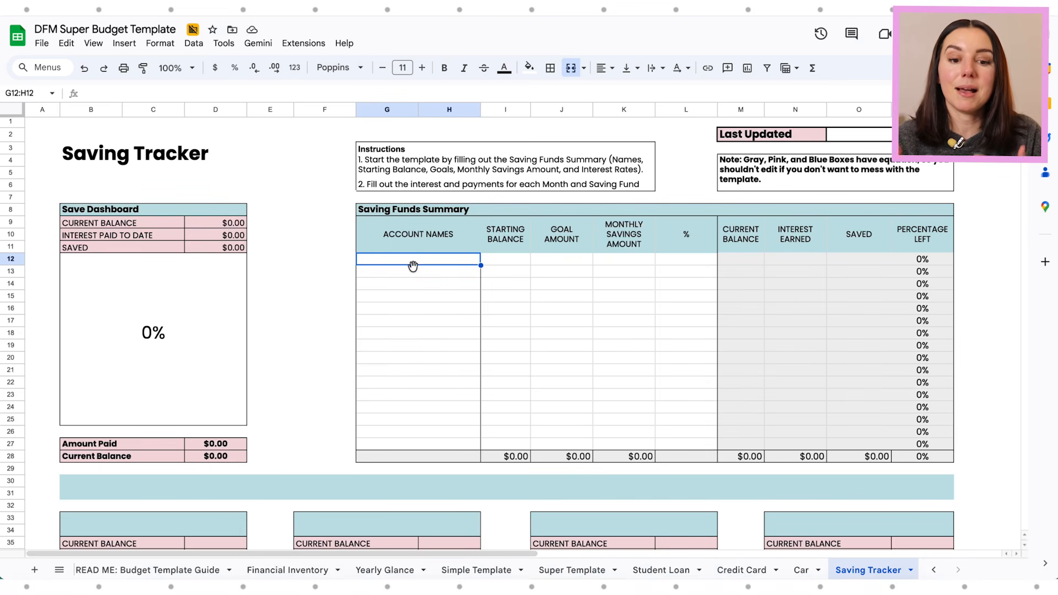
scroll(414, 267, down, 1)
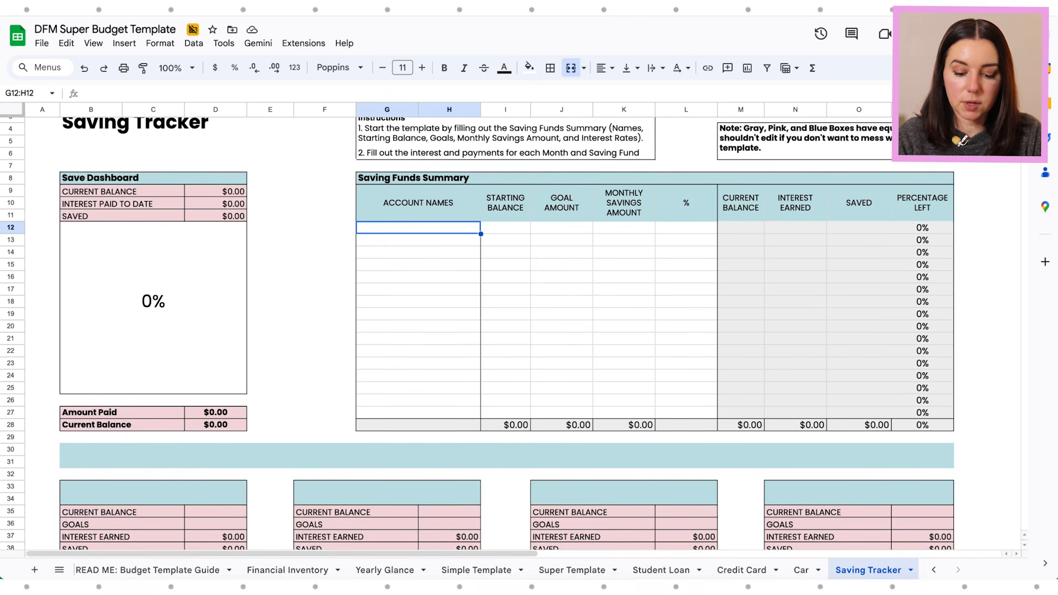
text(Ally)
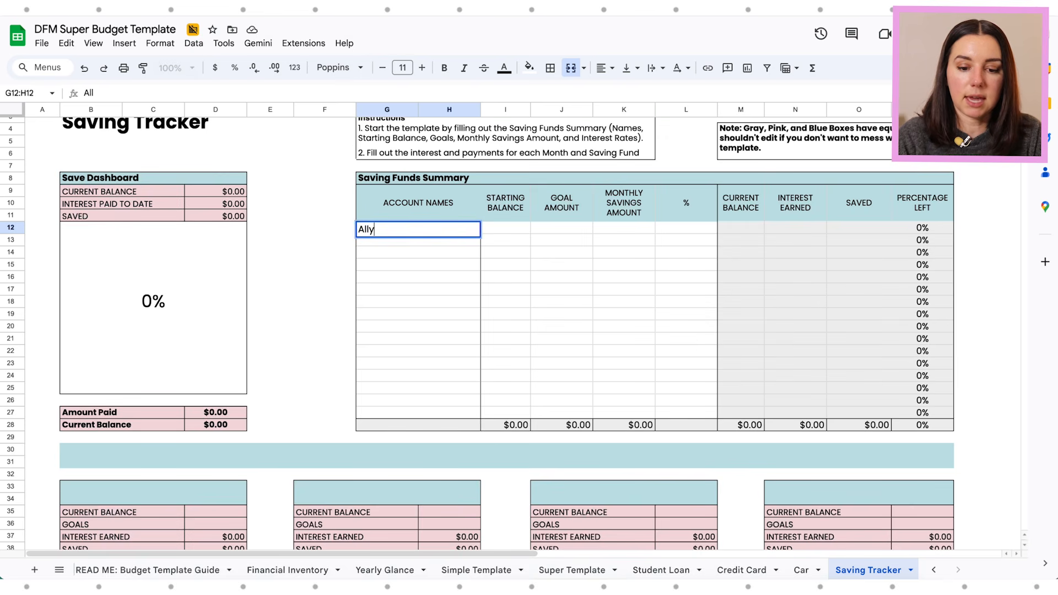
key(Tab)
text(3,000)
key(Tab)
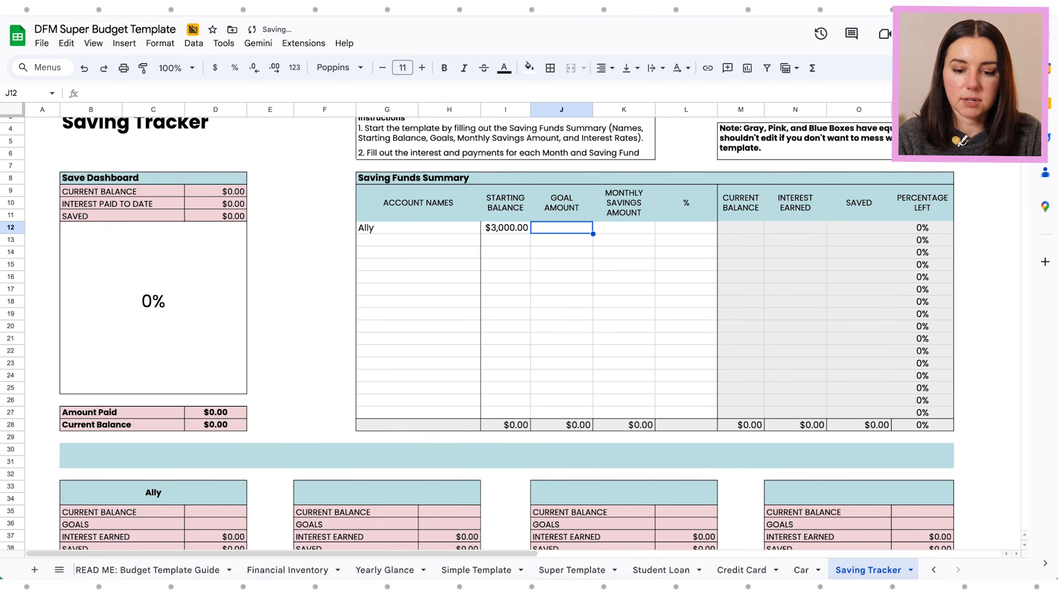
Step: Give the Ally account a $10,000 goal amount, a $500 monthly savings amount and a 3.3% interest rate
text(10,000)
key(Tab)
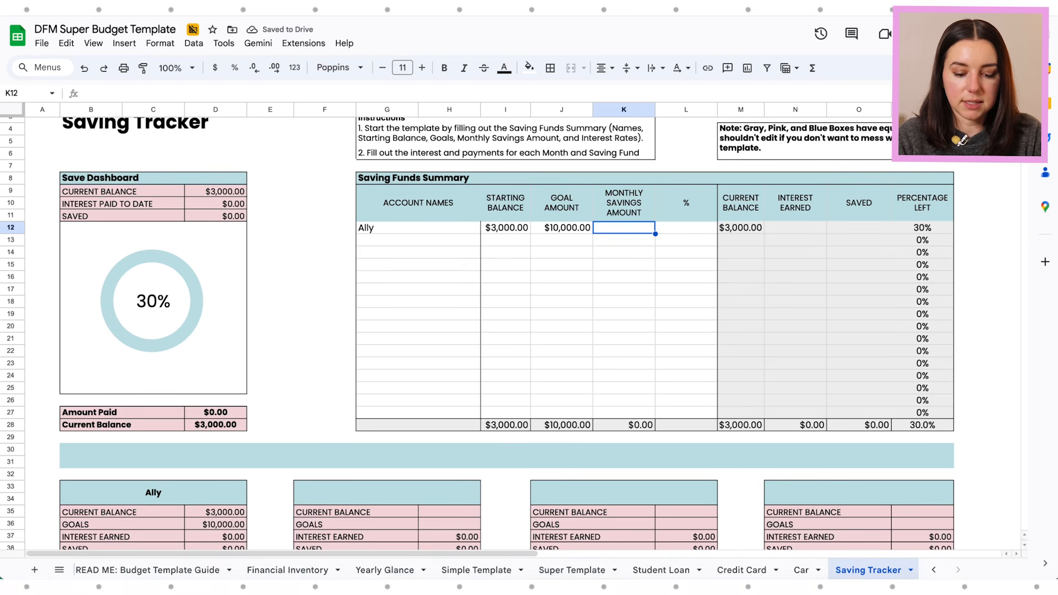
text(500)
key(Tab)
text(3.3)
key(Return)
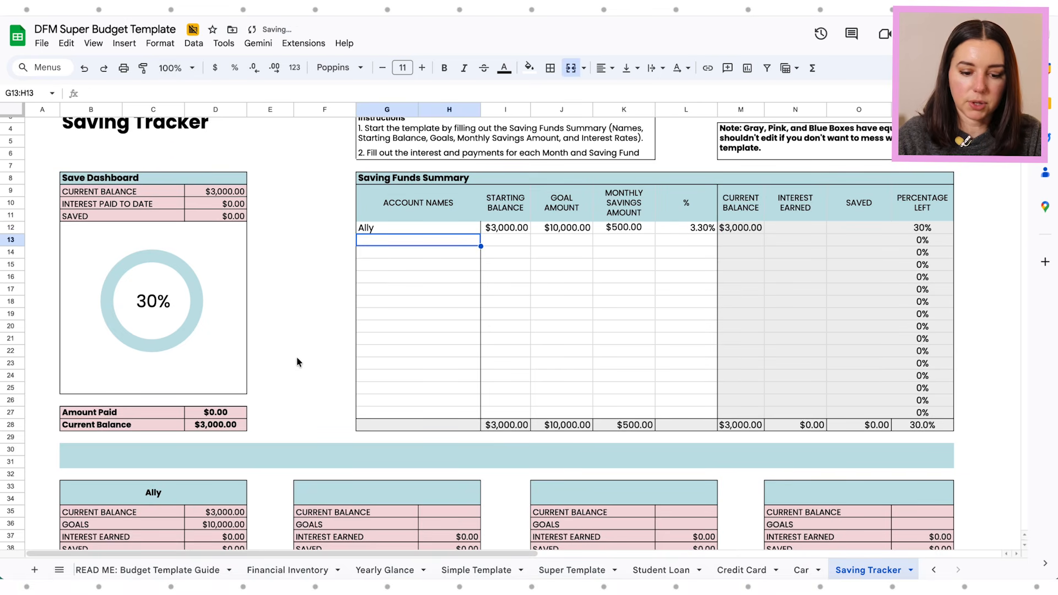
Step: Record January interest of $34 and savings of $500 in the Ally monthly tracker
scroll(296, 358, down, 3)
scroll(297, 359, down, 5)
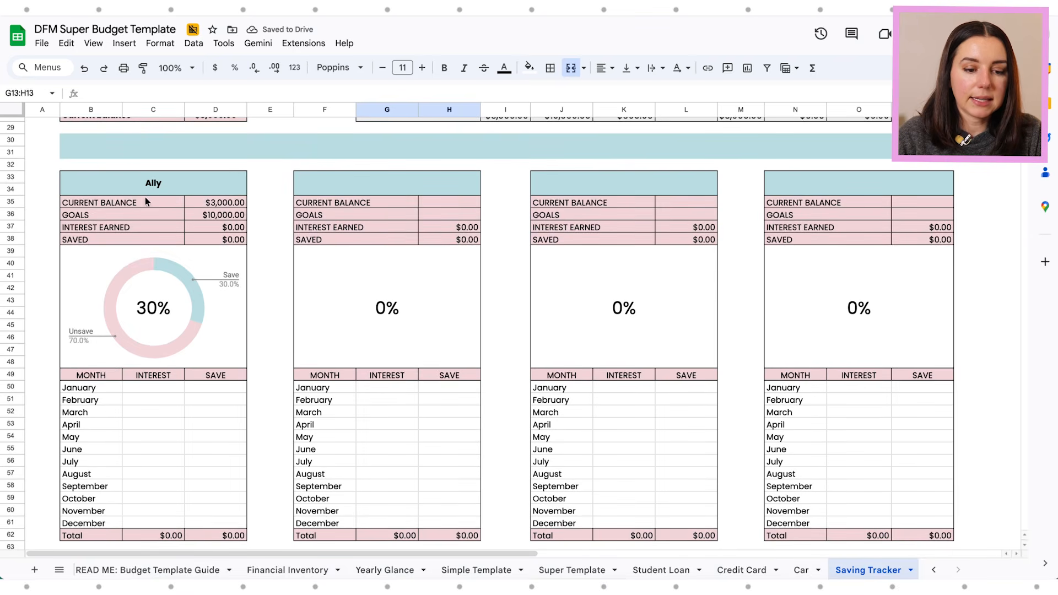
scroll(141, 382, down, 1)
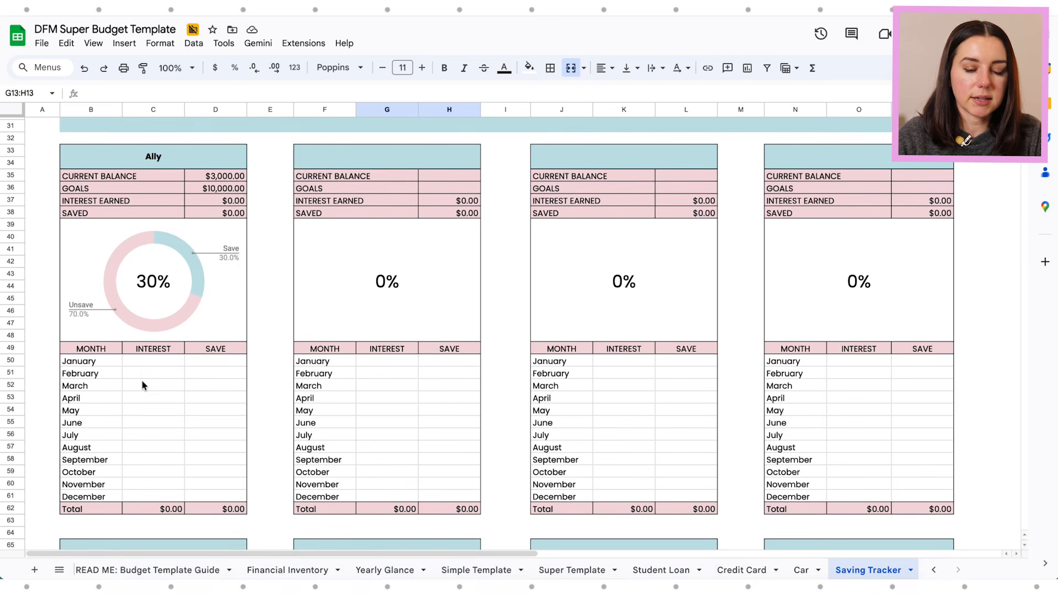
click(134, 364)
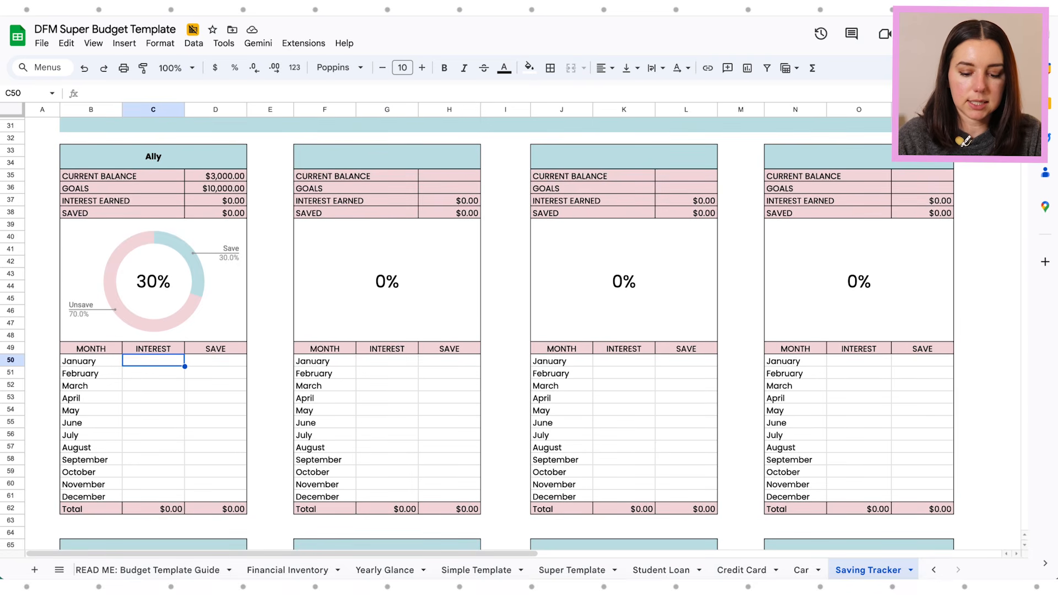
text(34)
key(Tab)
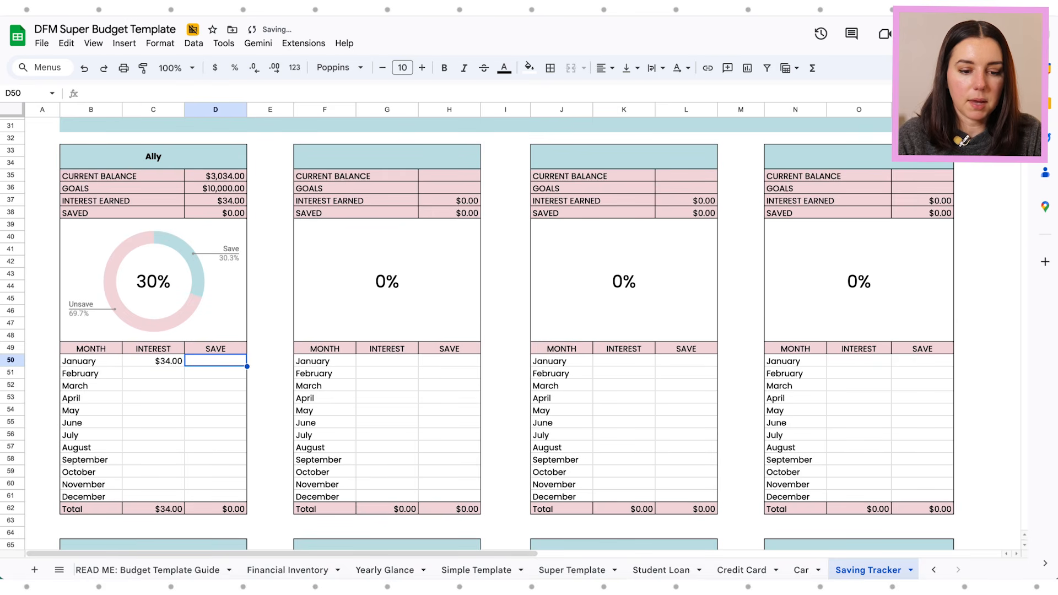
text(500)
key(Return)
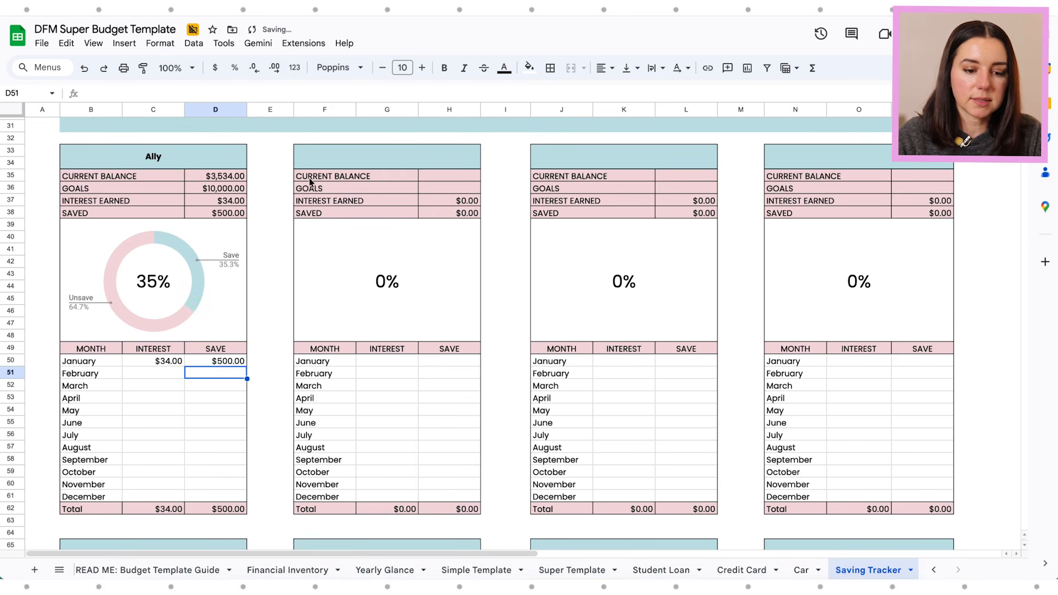